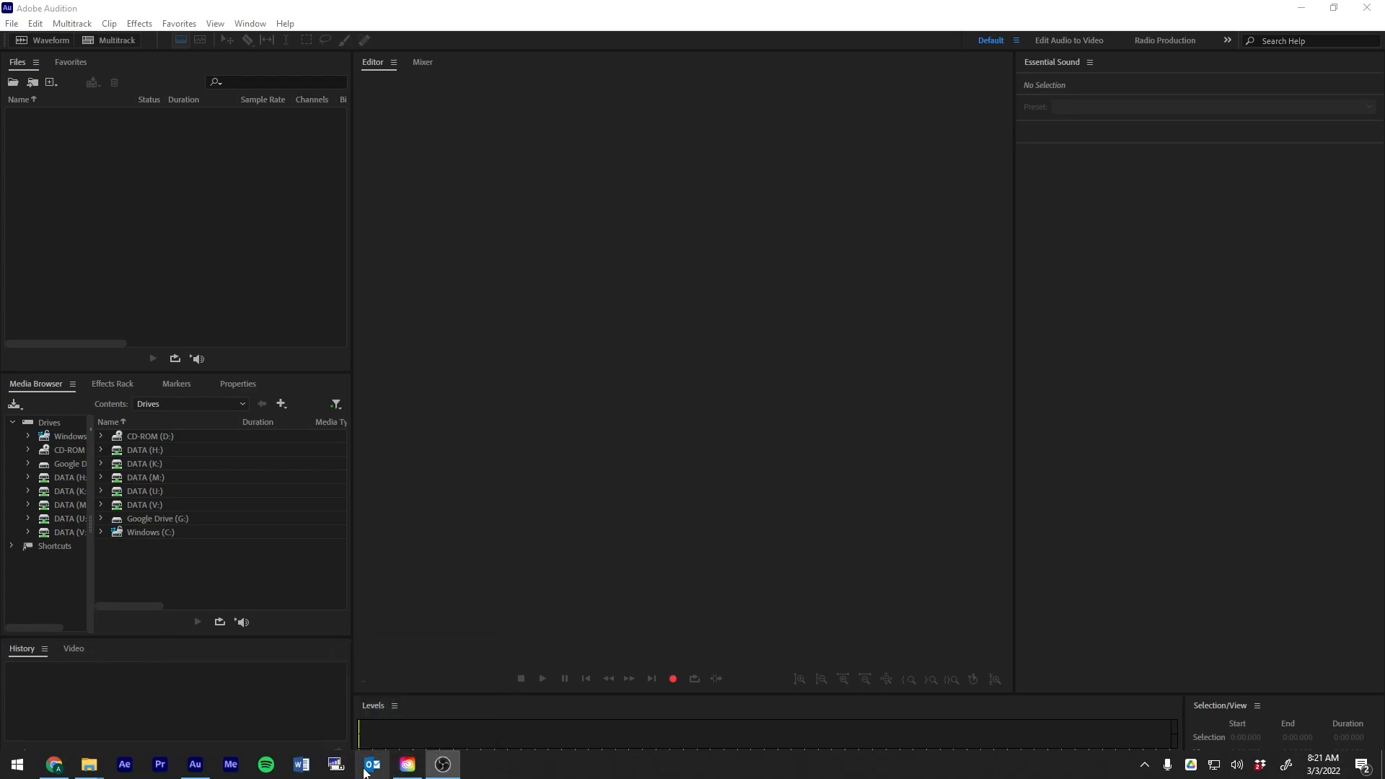
Check the installed apps in Creative Cloud Desktop and review the Intro to Audio Editing assignment in the browser.
left_click(27, 768)
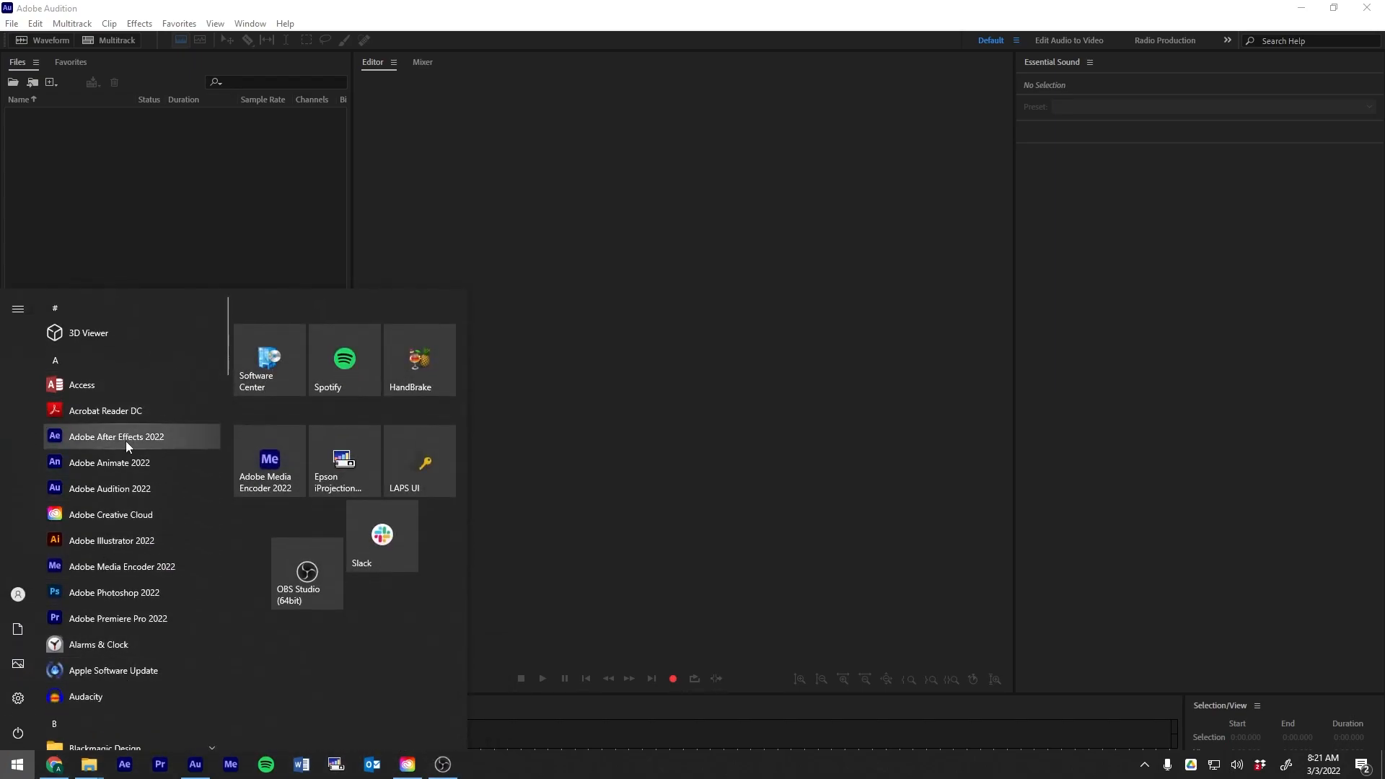
left_click(120, 488)
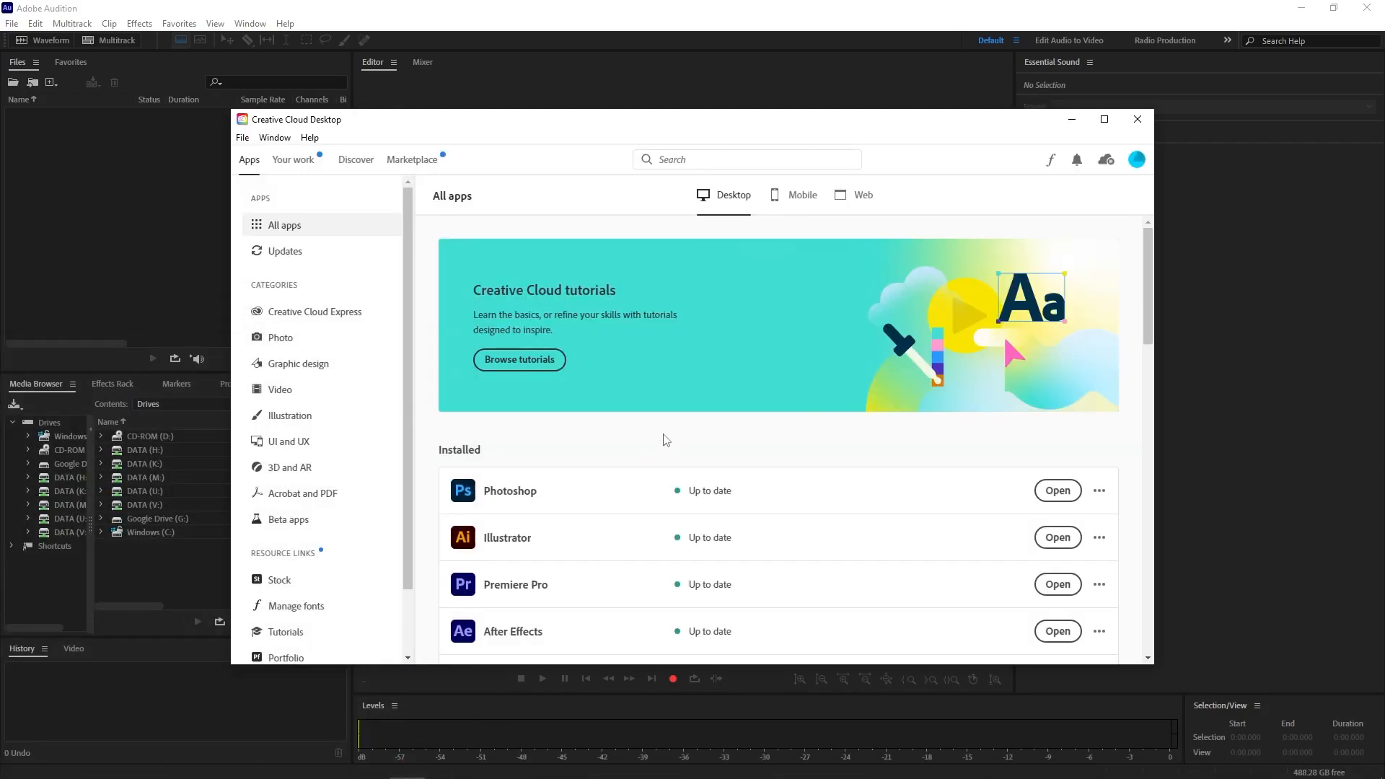
scroll(642, 516, "down", 3)
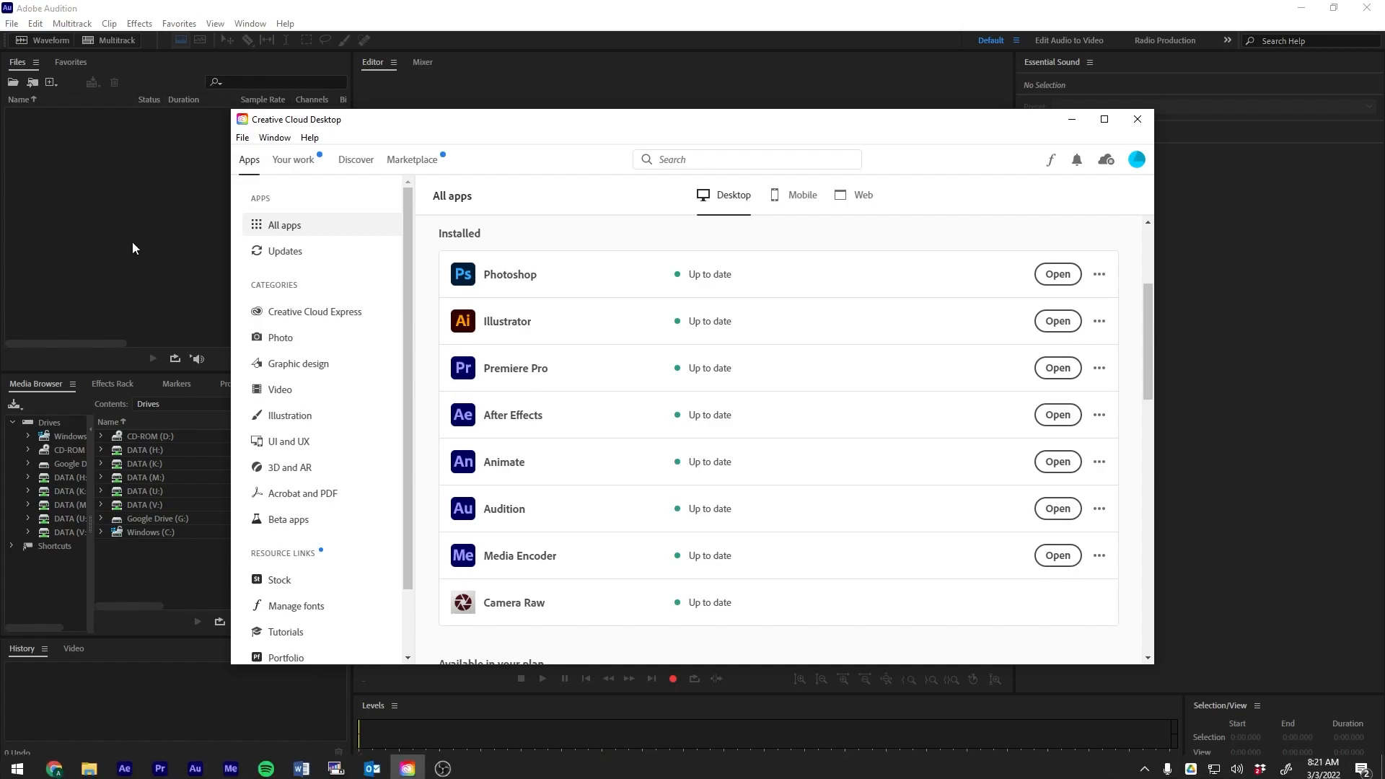
left_click(70, 763)
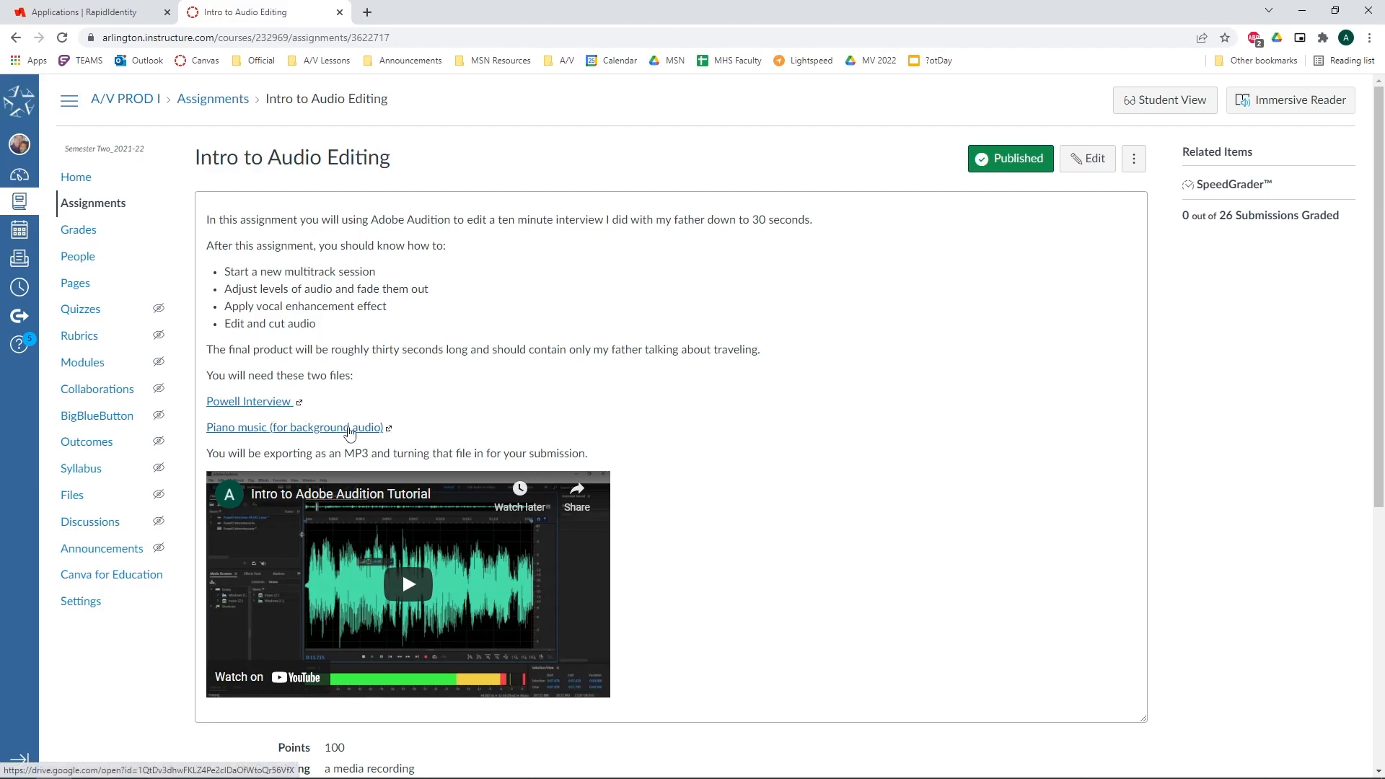
mouse_move(243, 773)
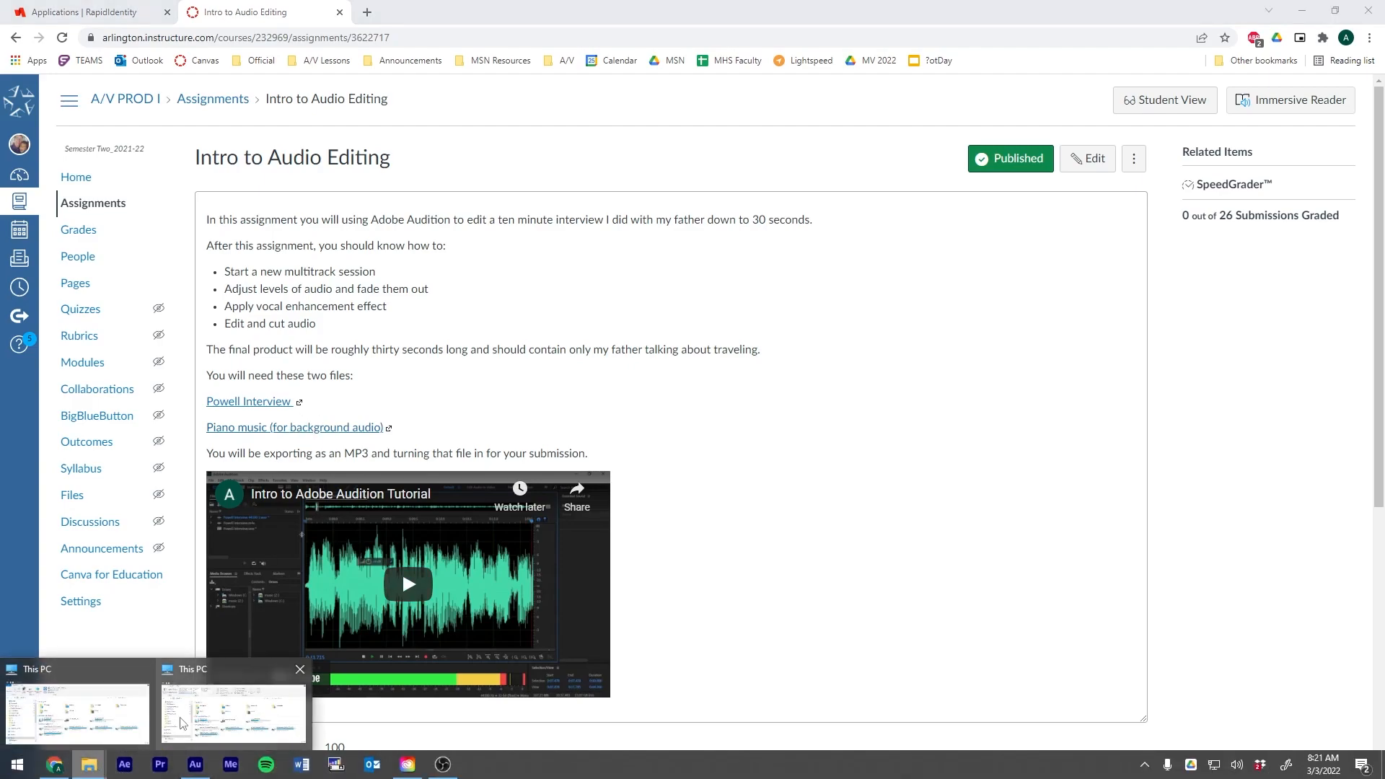
Switch to Adobe Audition and import Gymnopedie_No_1 and Powell Interview from the Intro to Audio Editing folder under Tutorial Videos on Google Drive.
left_click(194, 764)
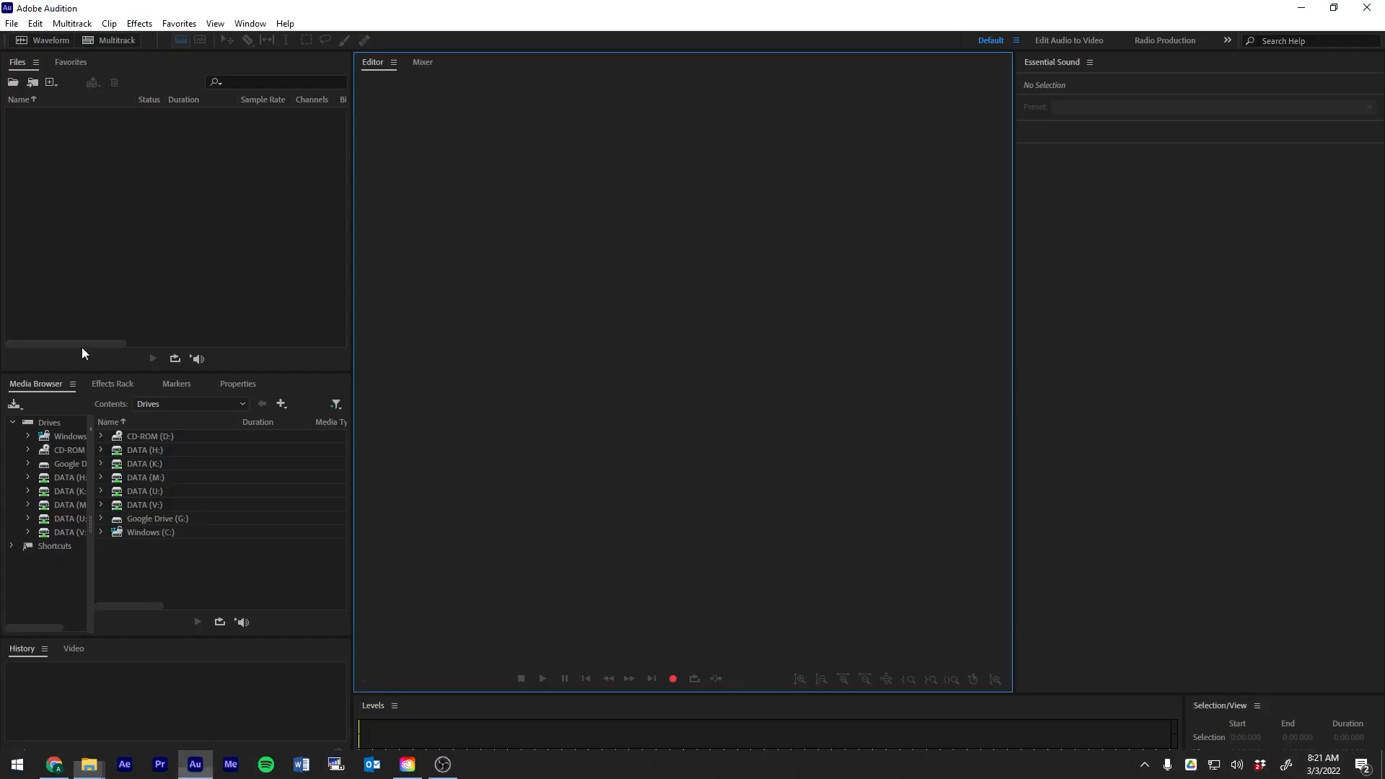
double_click(165, 216)
left_click_drag(205, 15, 673, 149)
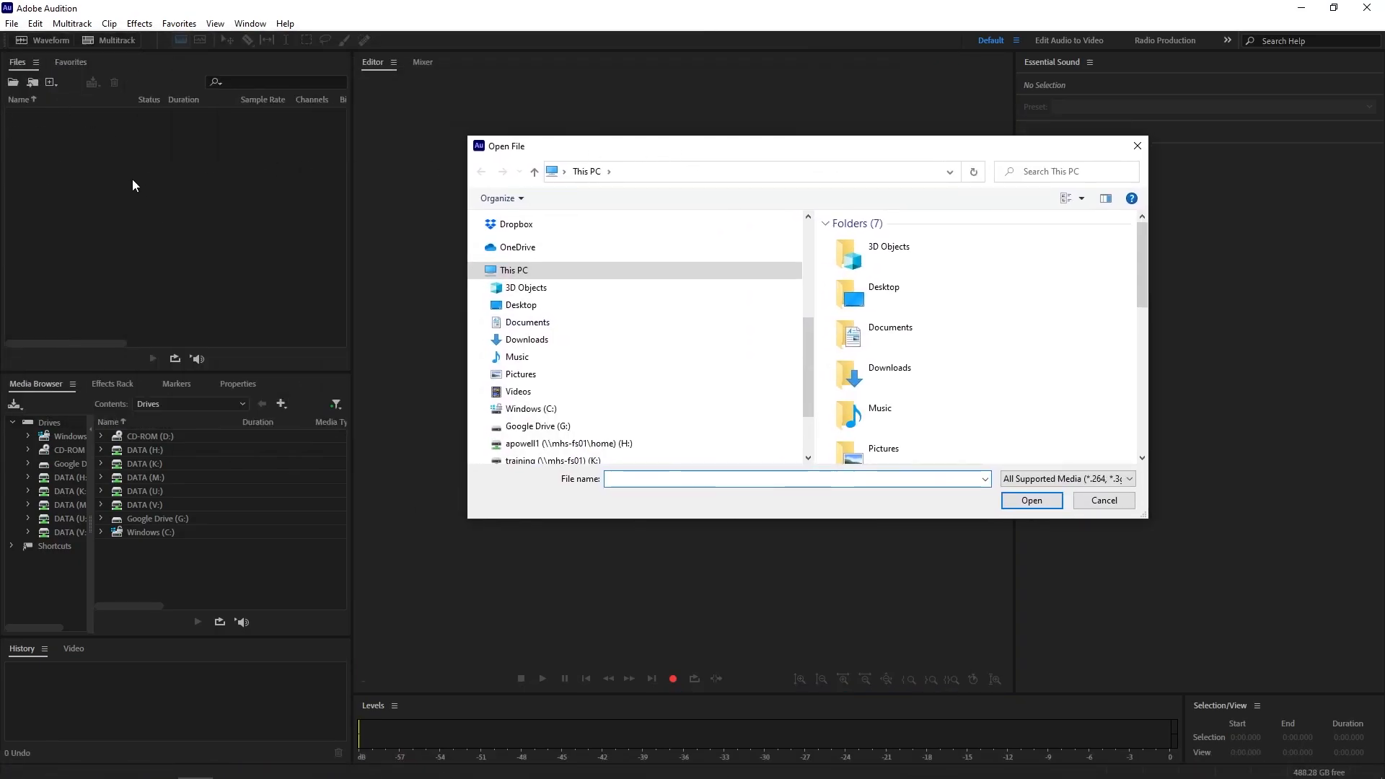
scroll(605, 365, "up", 4)
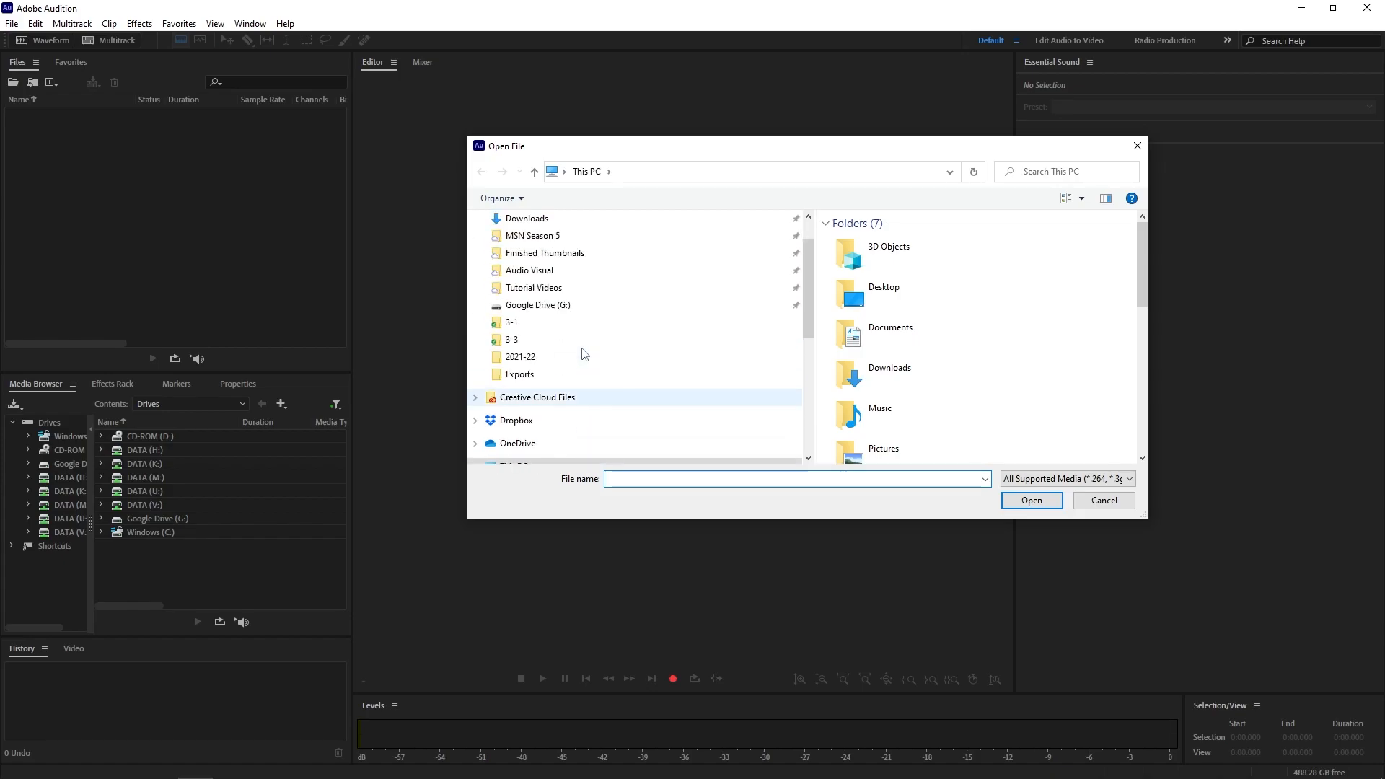
left_click(553, 273)
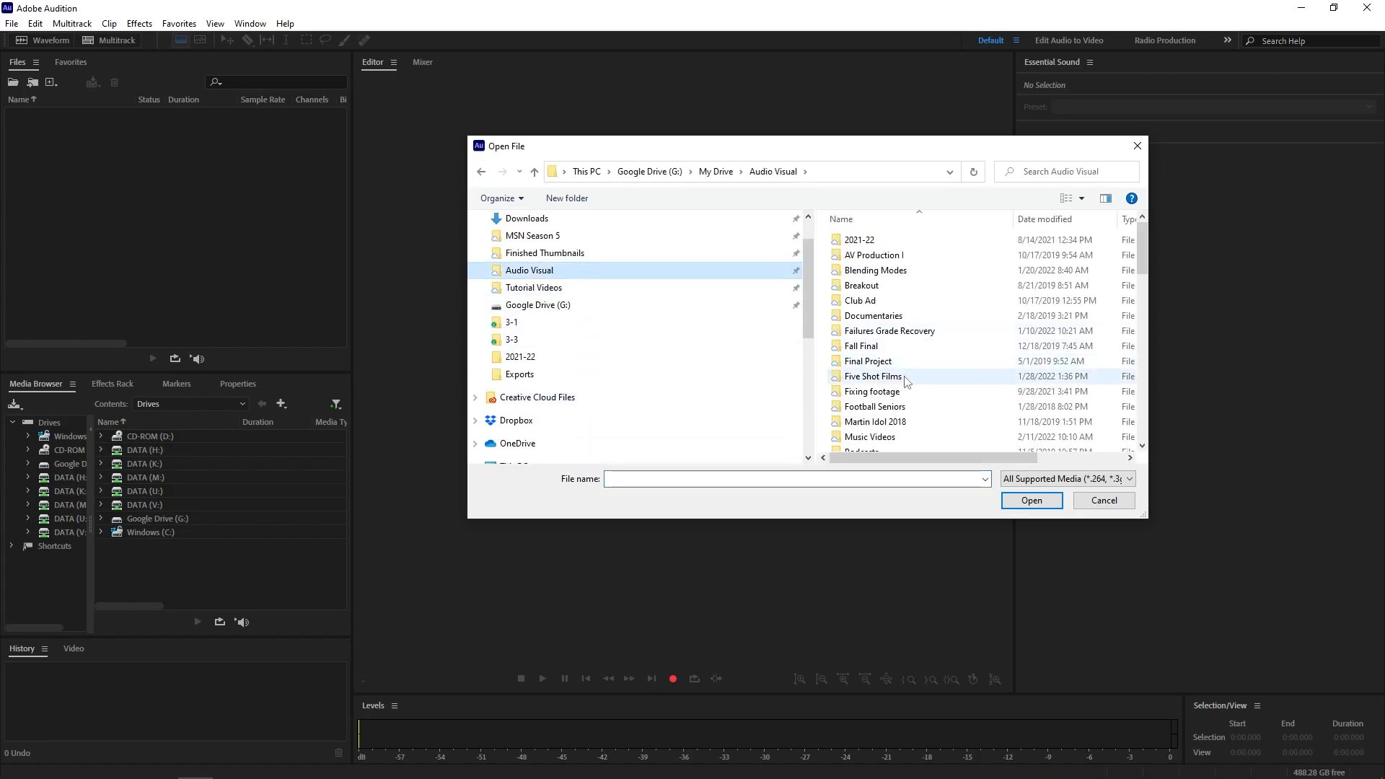
scroll(907, 383, "down", 5)
double_click(880, 353)
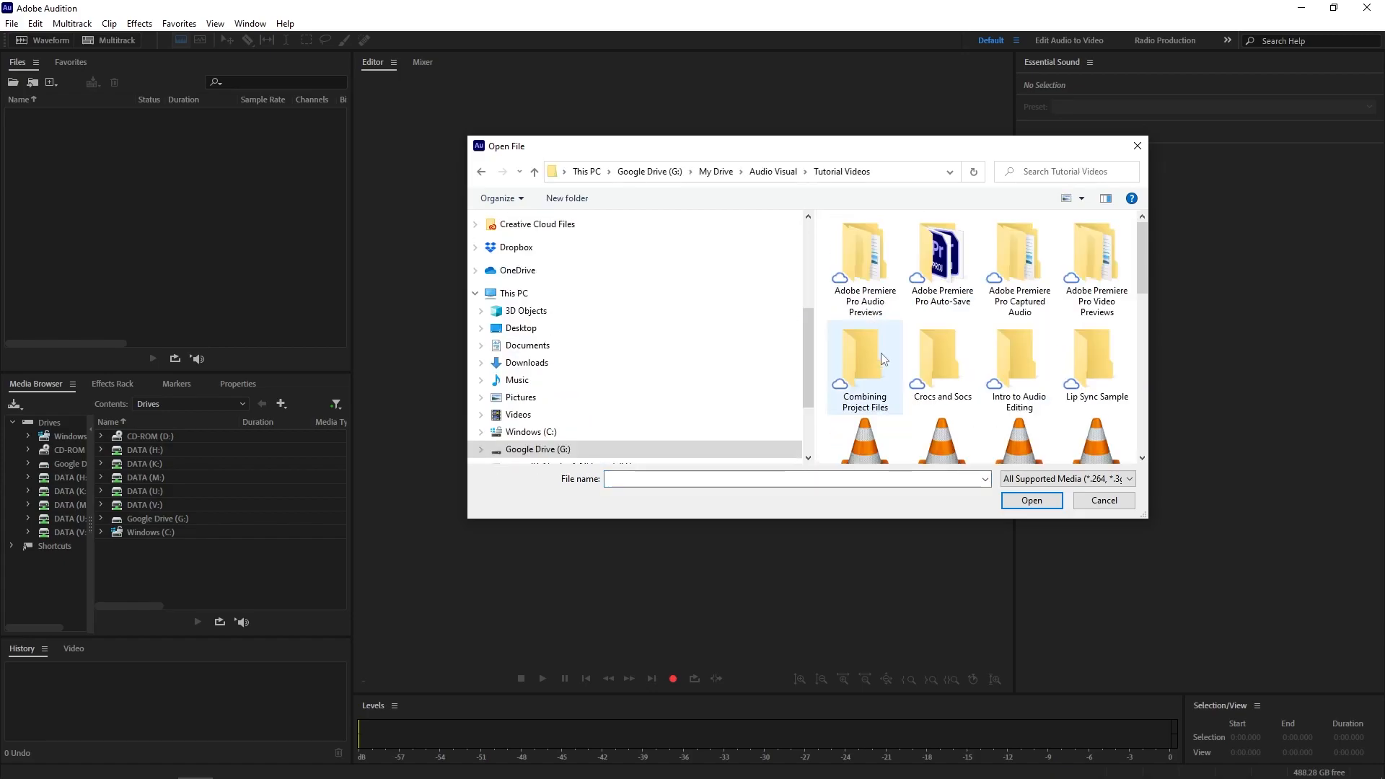
double_click(1014, 360)
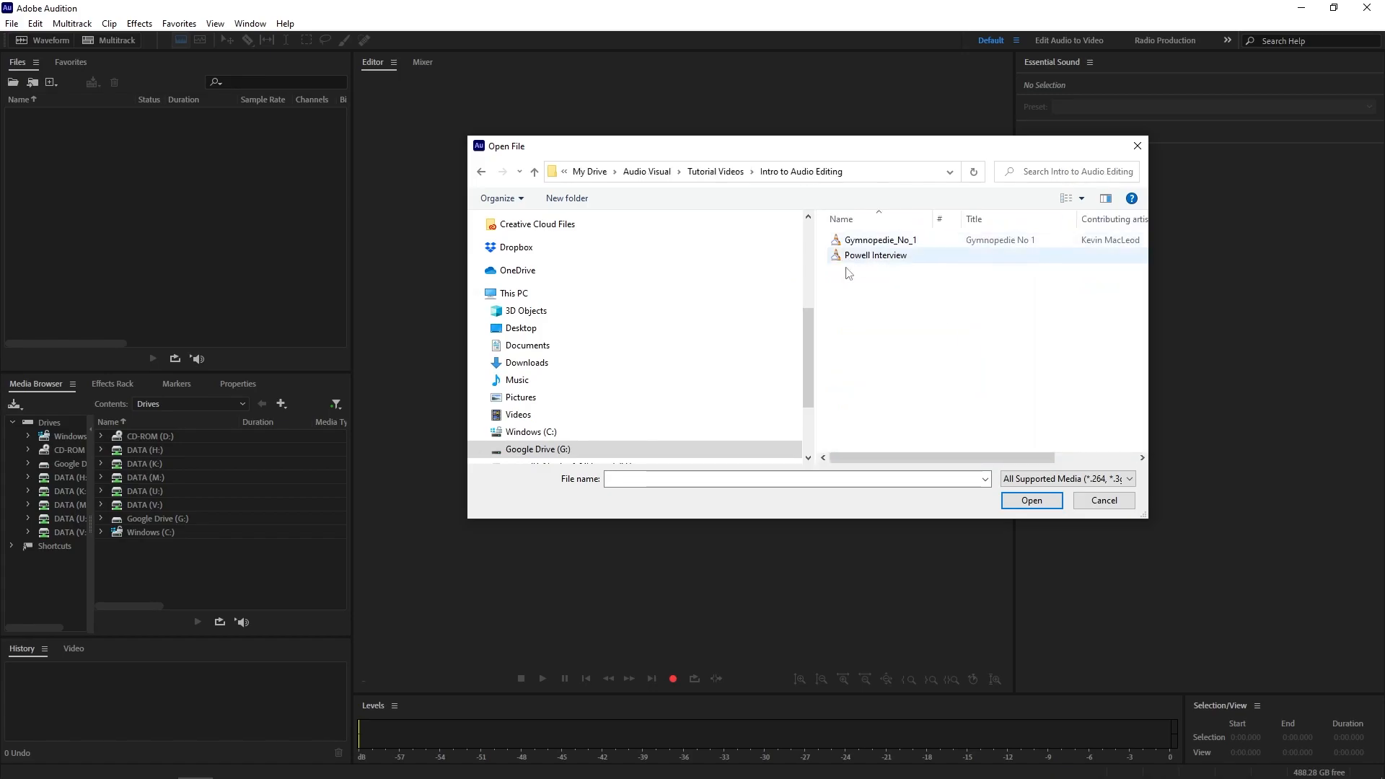
left_click_drag(948, 317, 863, 220)
left_click(1031, 498)
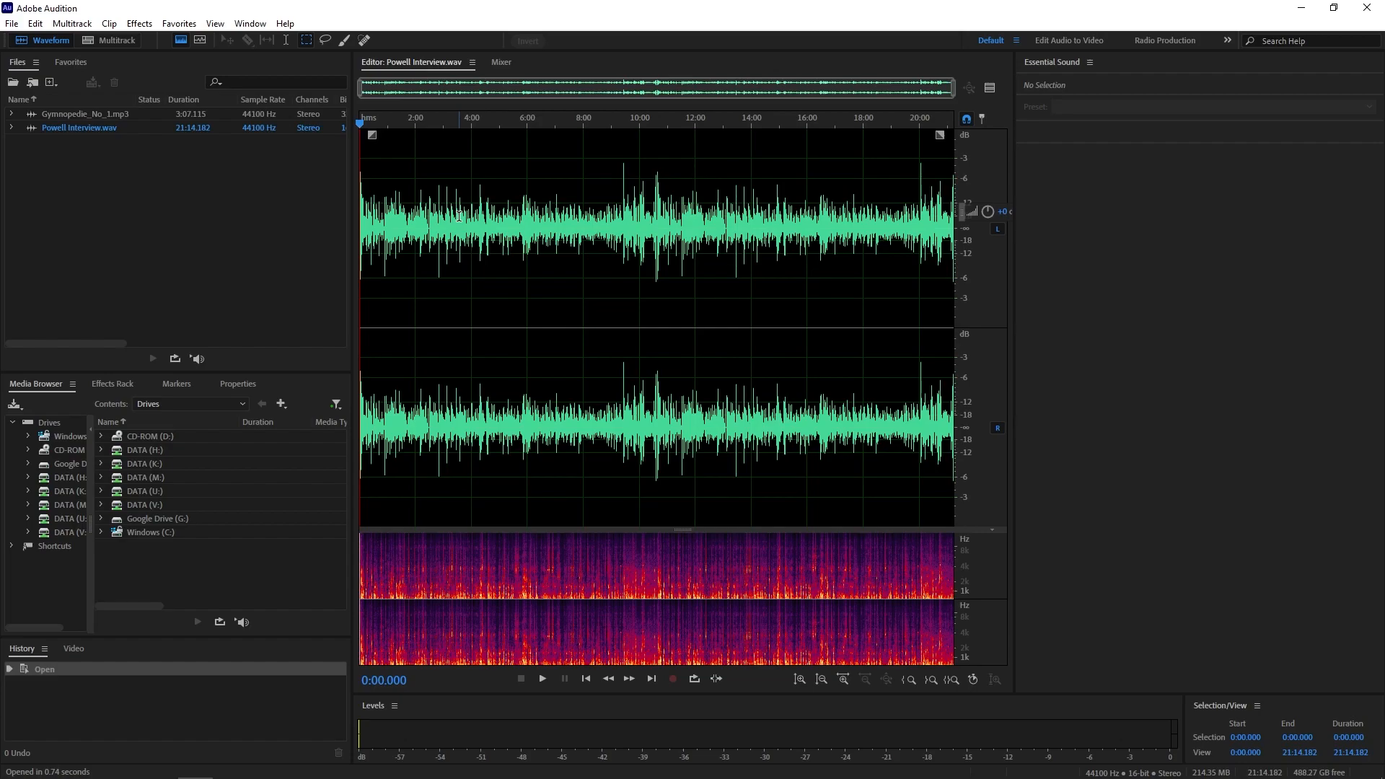
Apply the Vocal Enhancer effect to the entire Powell Interview recording.
double_click(482, 258)
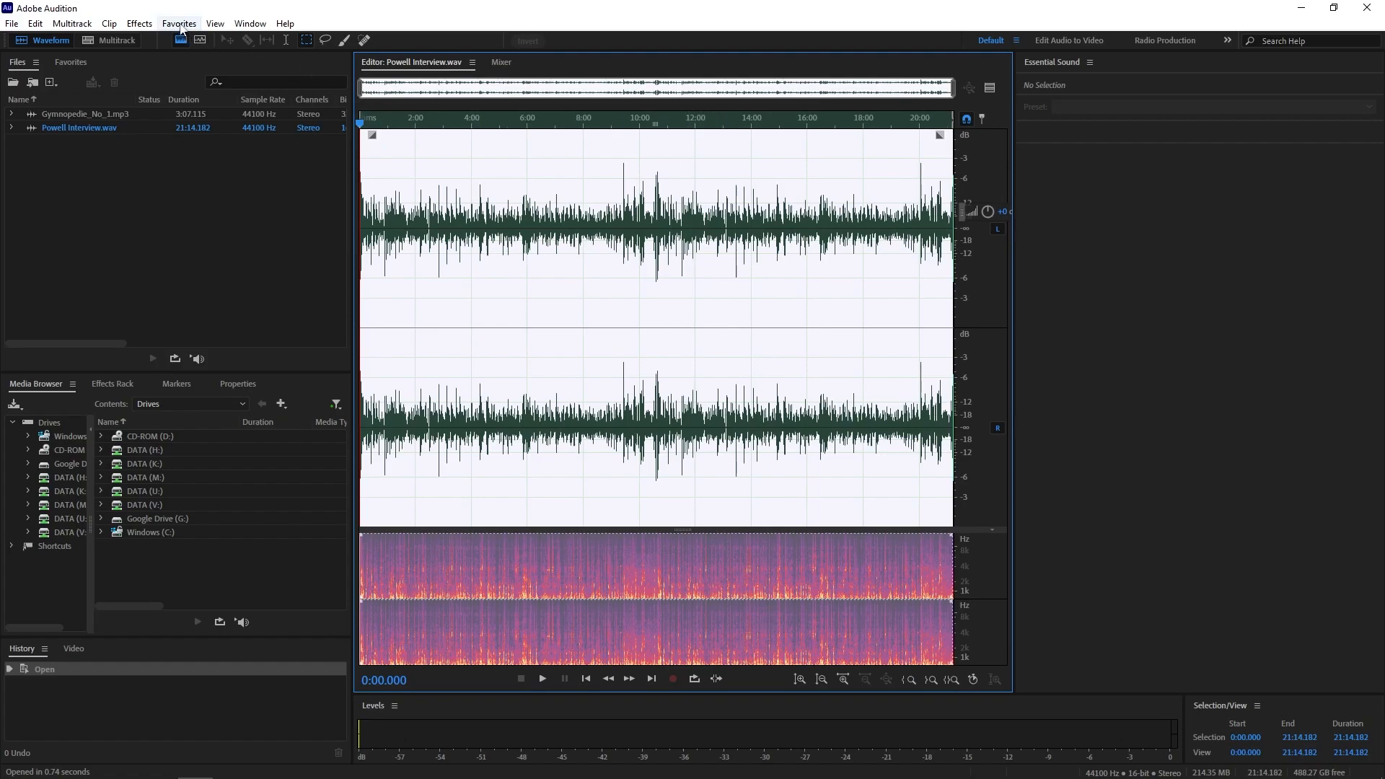
left_click(139, 24)
mouse_move(202, 308)
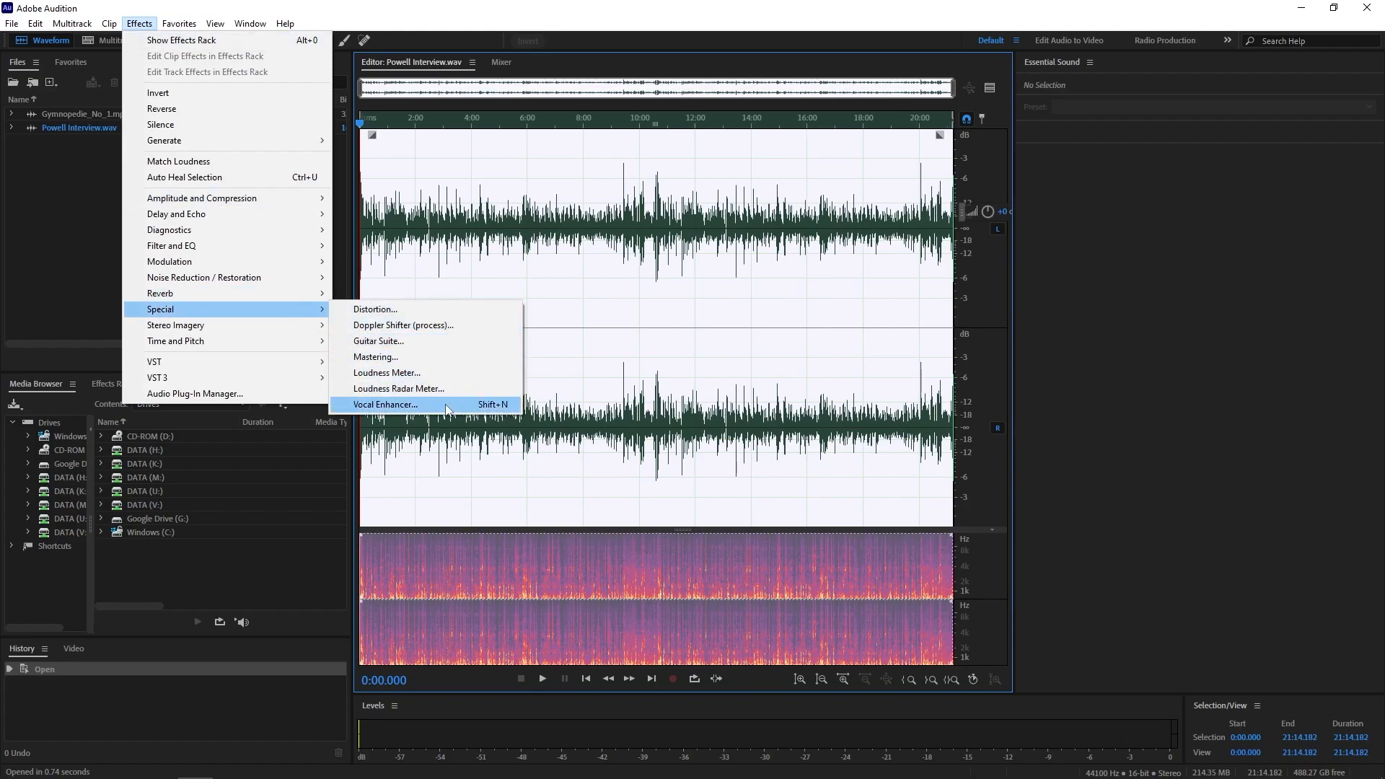
left_click(447, 409)
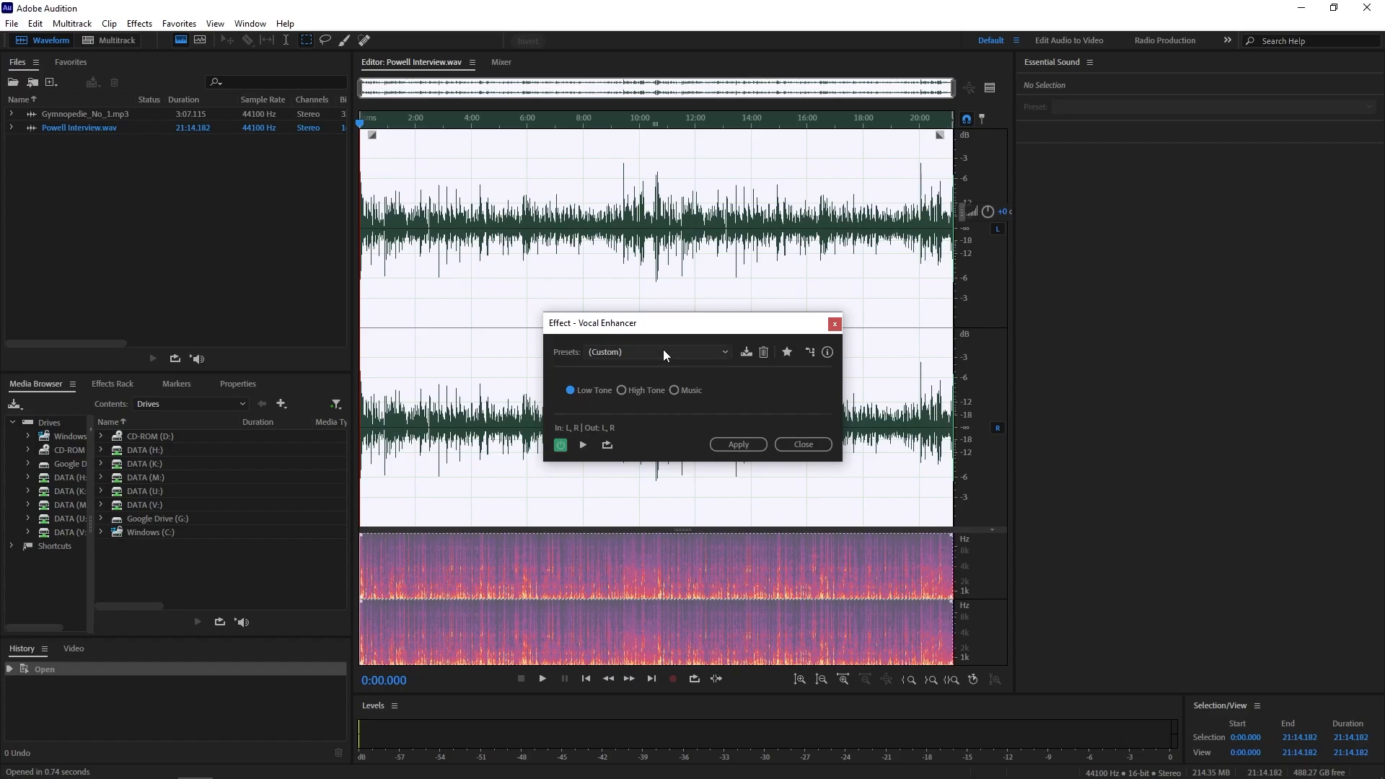
left_click(619, 352)
left_click(617, 339)
left_click(739, 445)
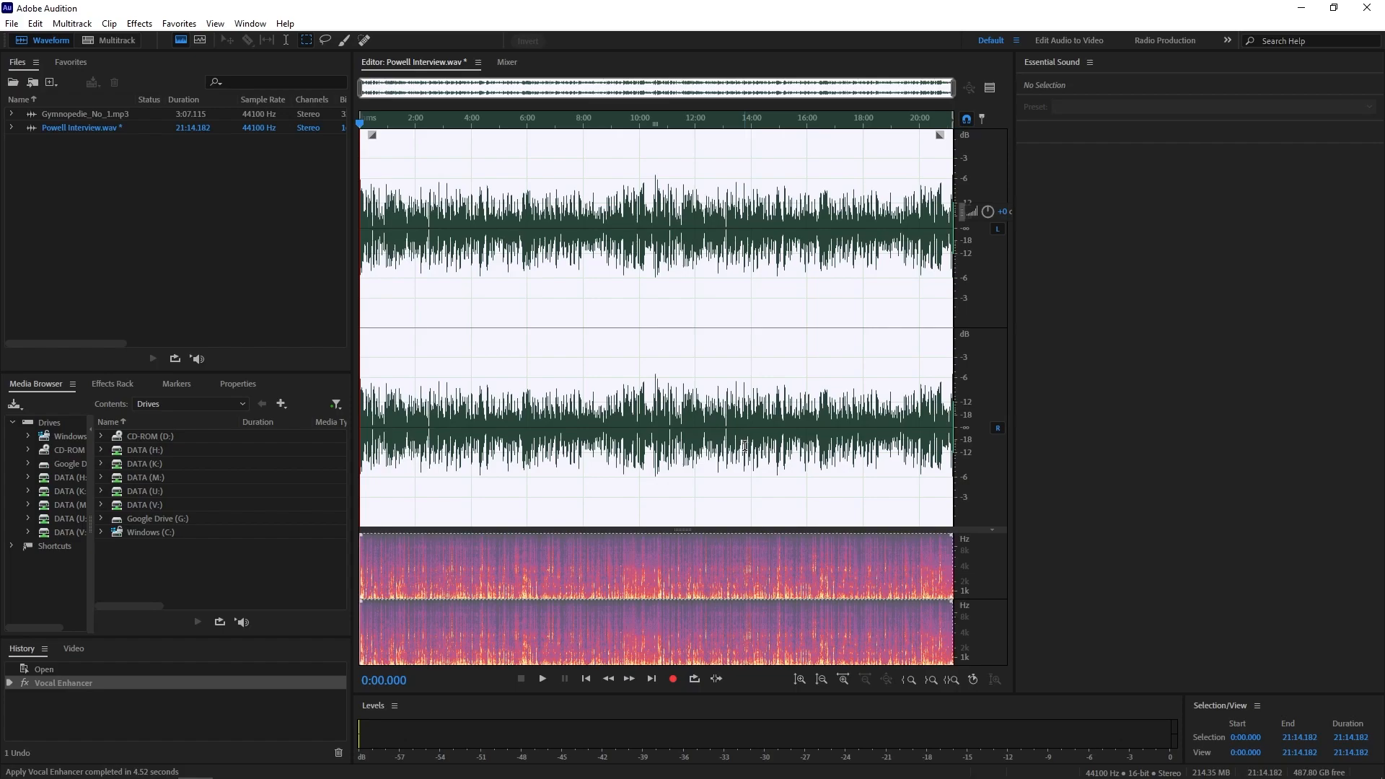
Compare the waveform with and without Vocal Enhancer by undoing and redoing the effect, leaving it applied.
key("ctrl+z")
key("ctrl+shift+z")
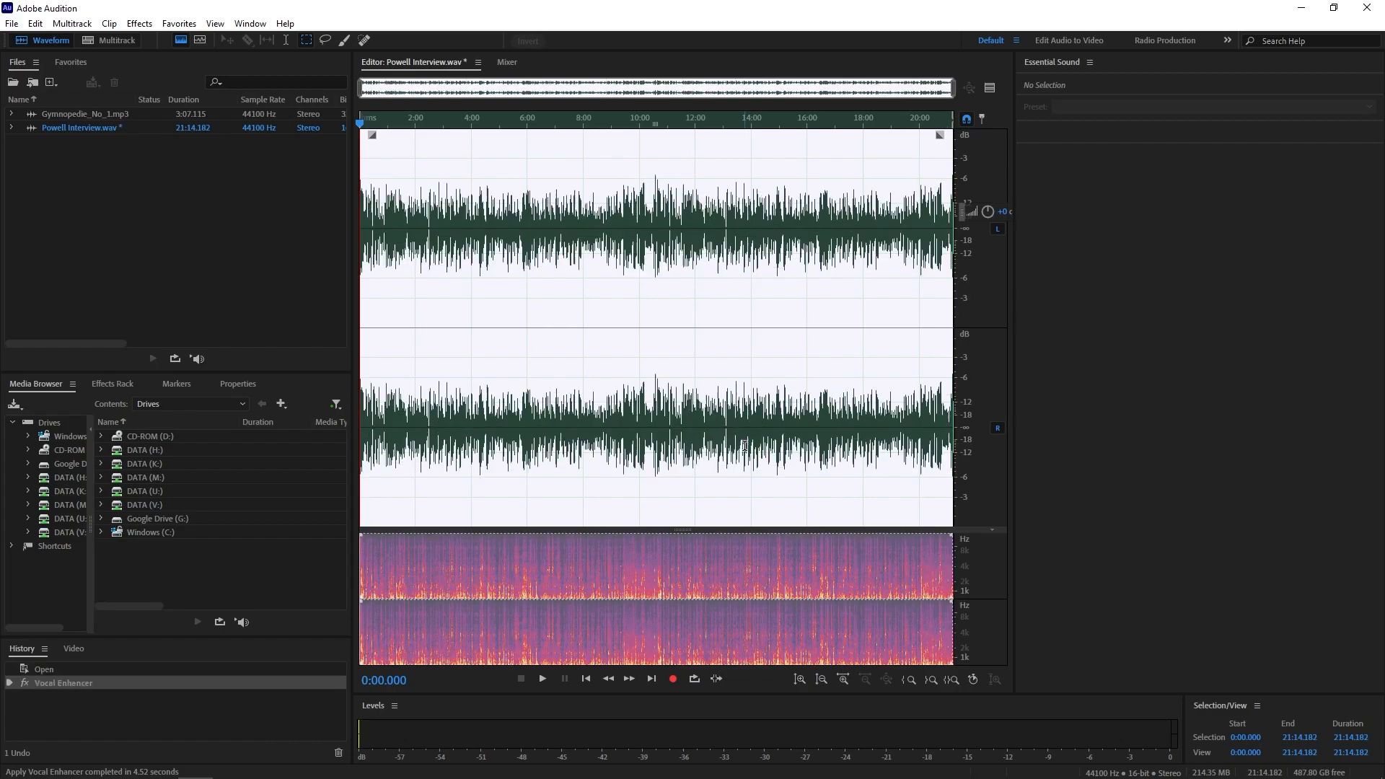
key("ctrl+z")
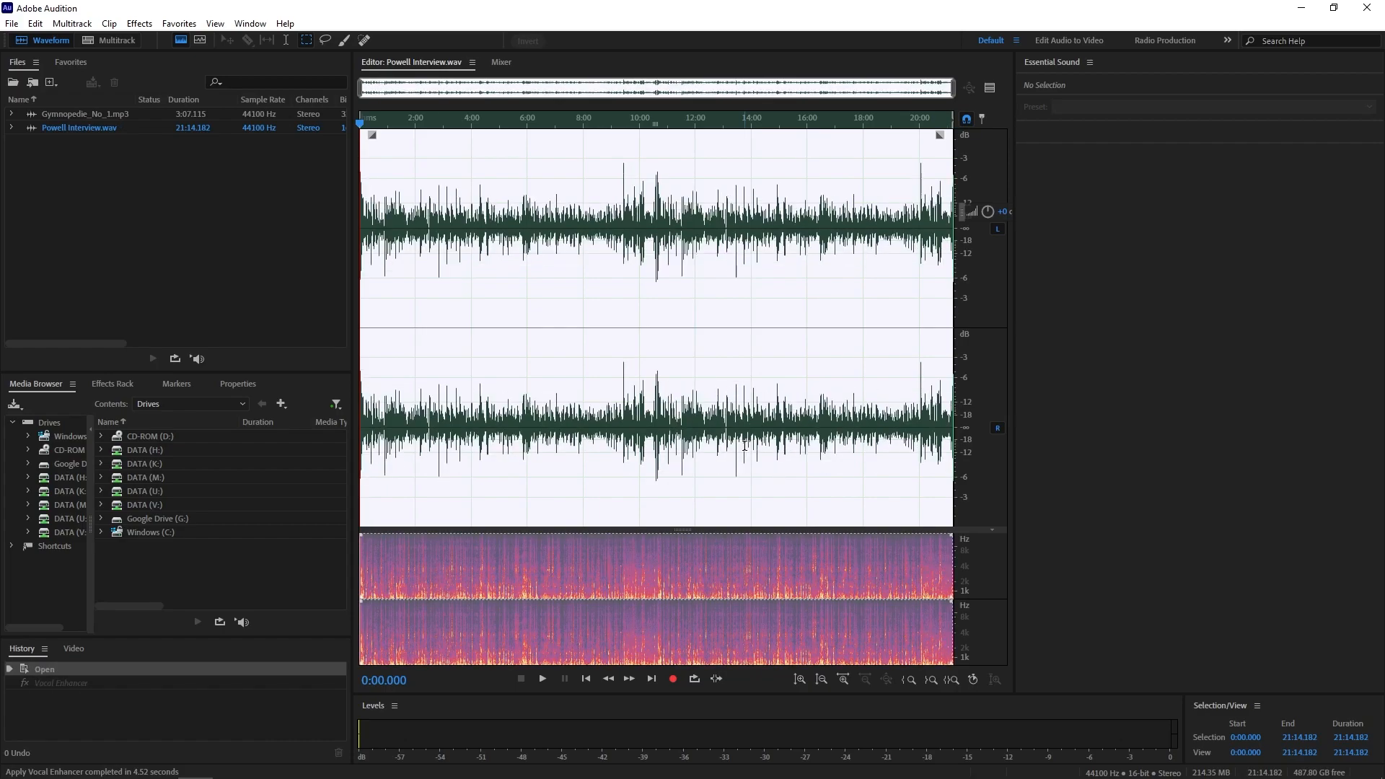
key("ctrl+shift+z")
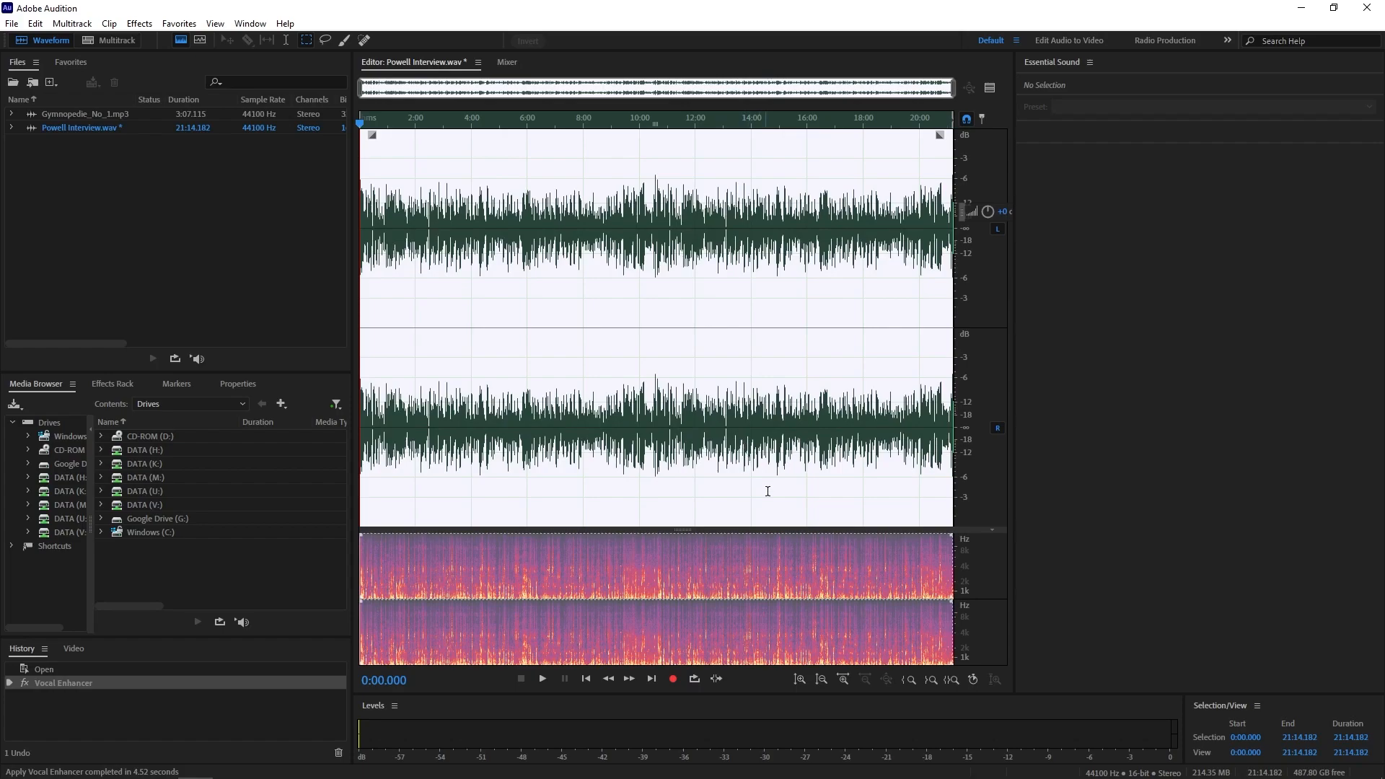
key("ctrl+z")
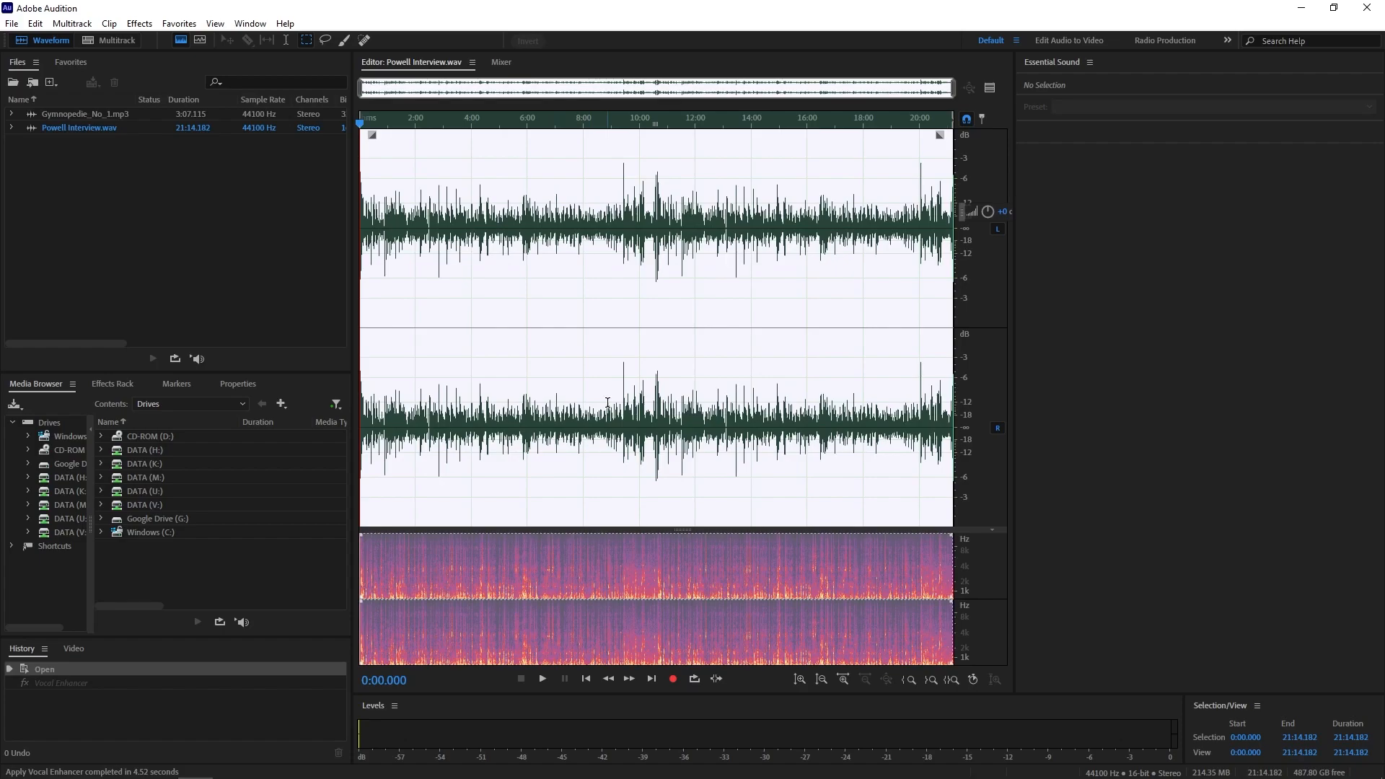
key("ctrl+shift+z")
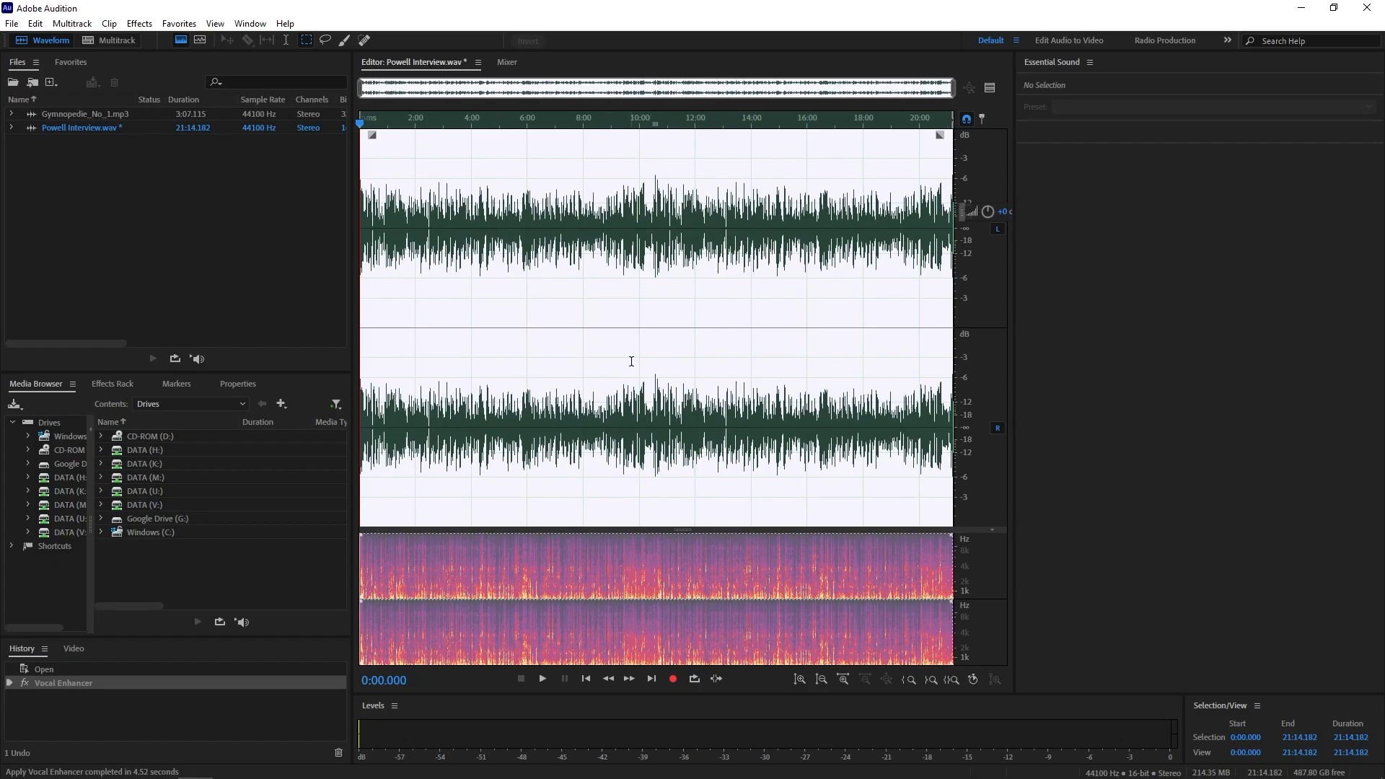
Normalize the whole Powell Interview recording to -3 dB and compare the waveform before and after, checking the peak around 10:30.
left_click(166, 25)
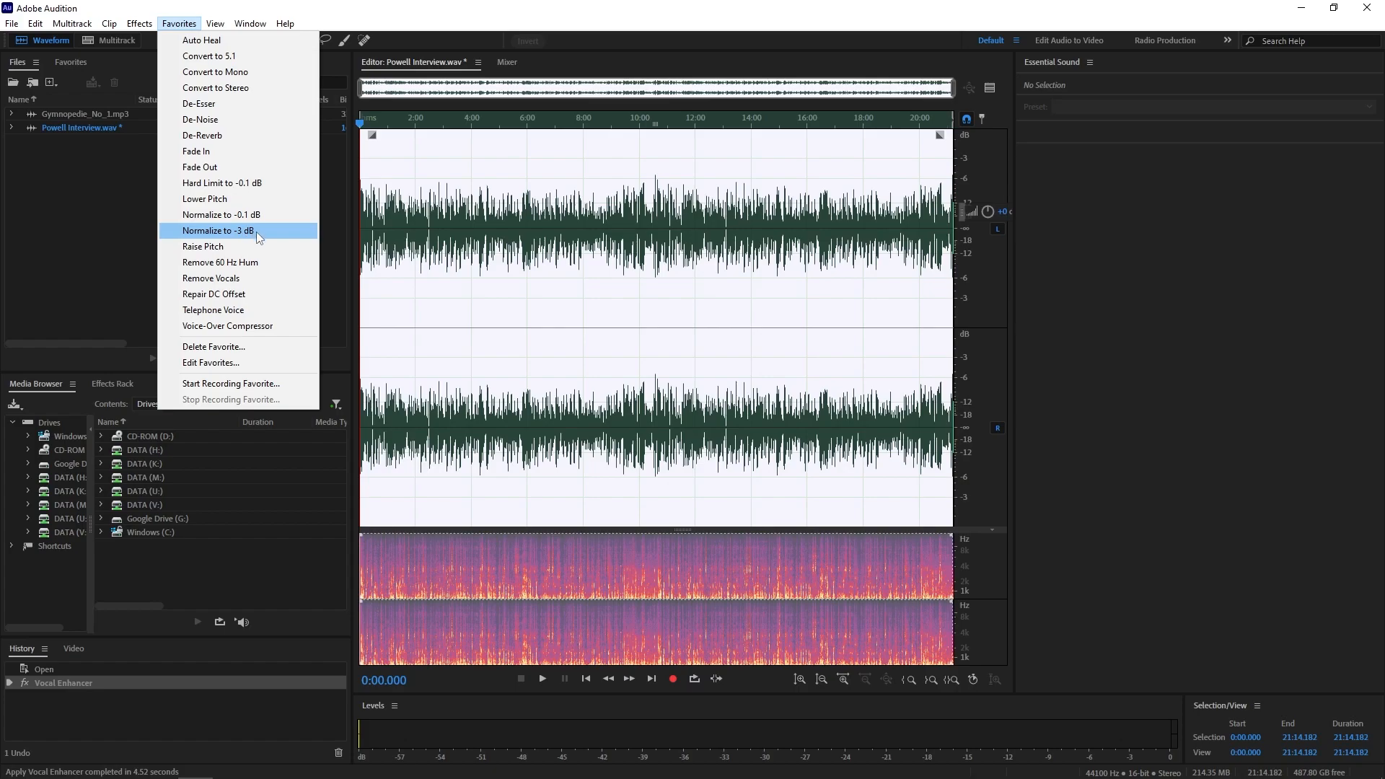
left_click(257, 231)
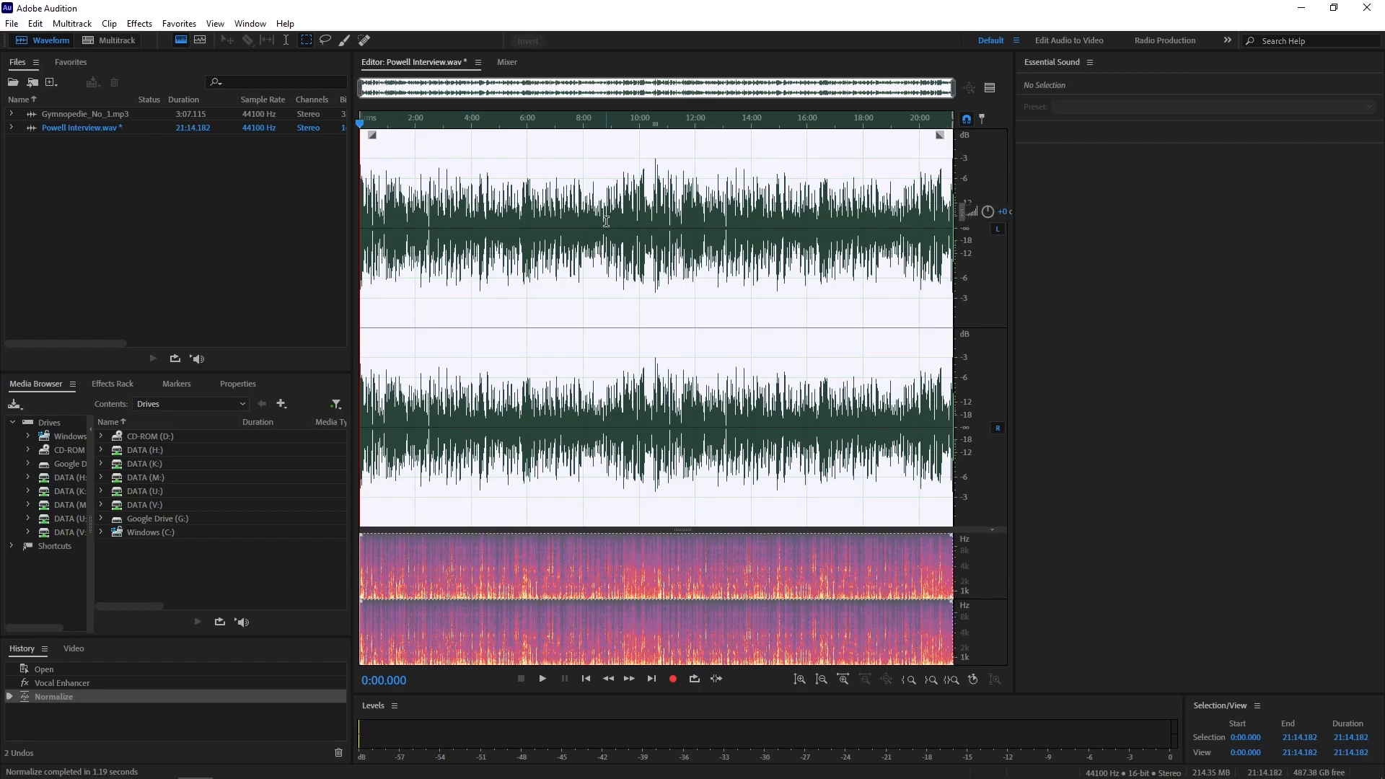
key("ctrl+z")
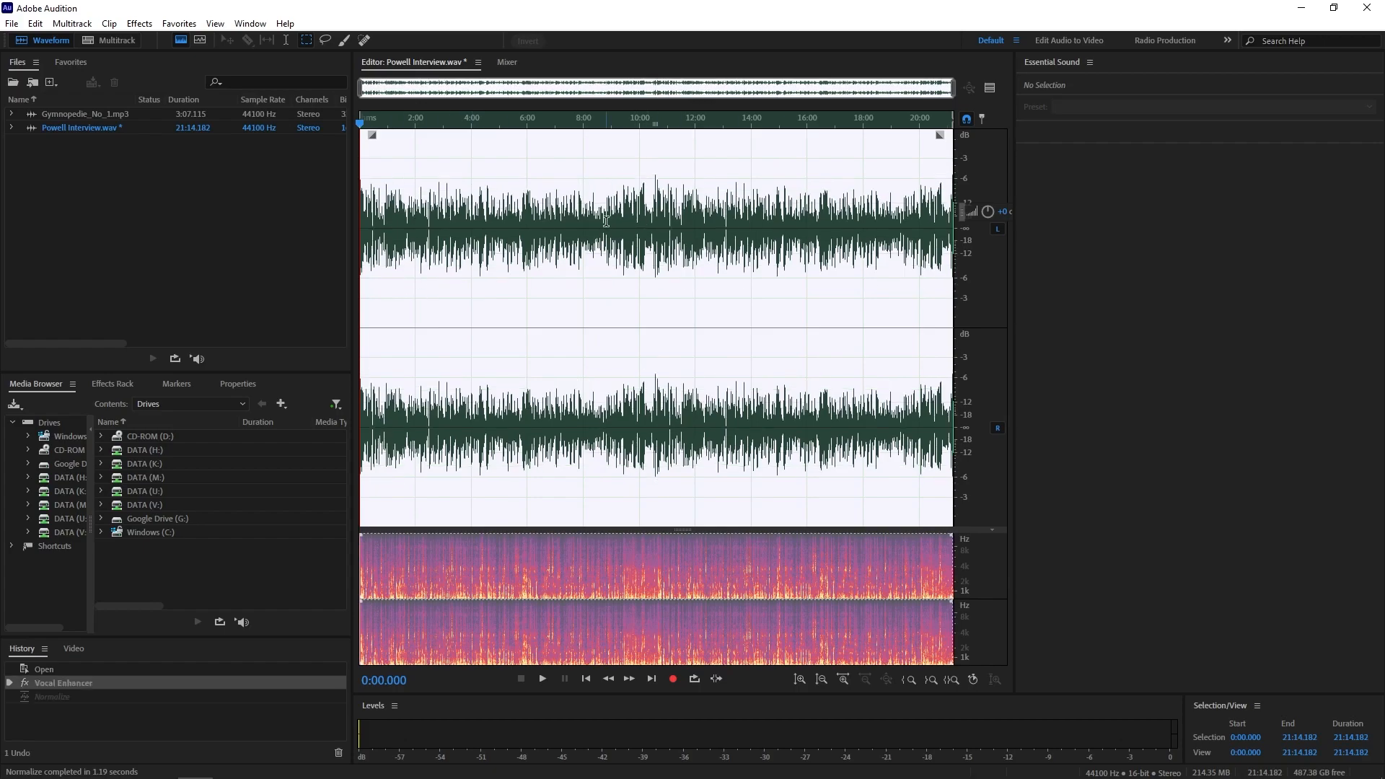
key("ctrl+shift+z")
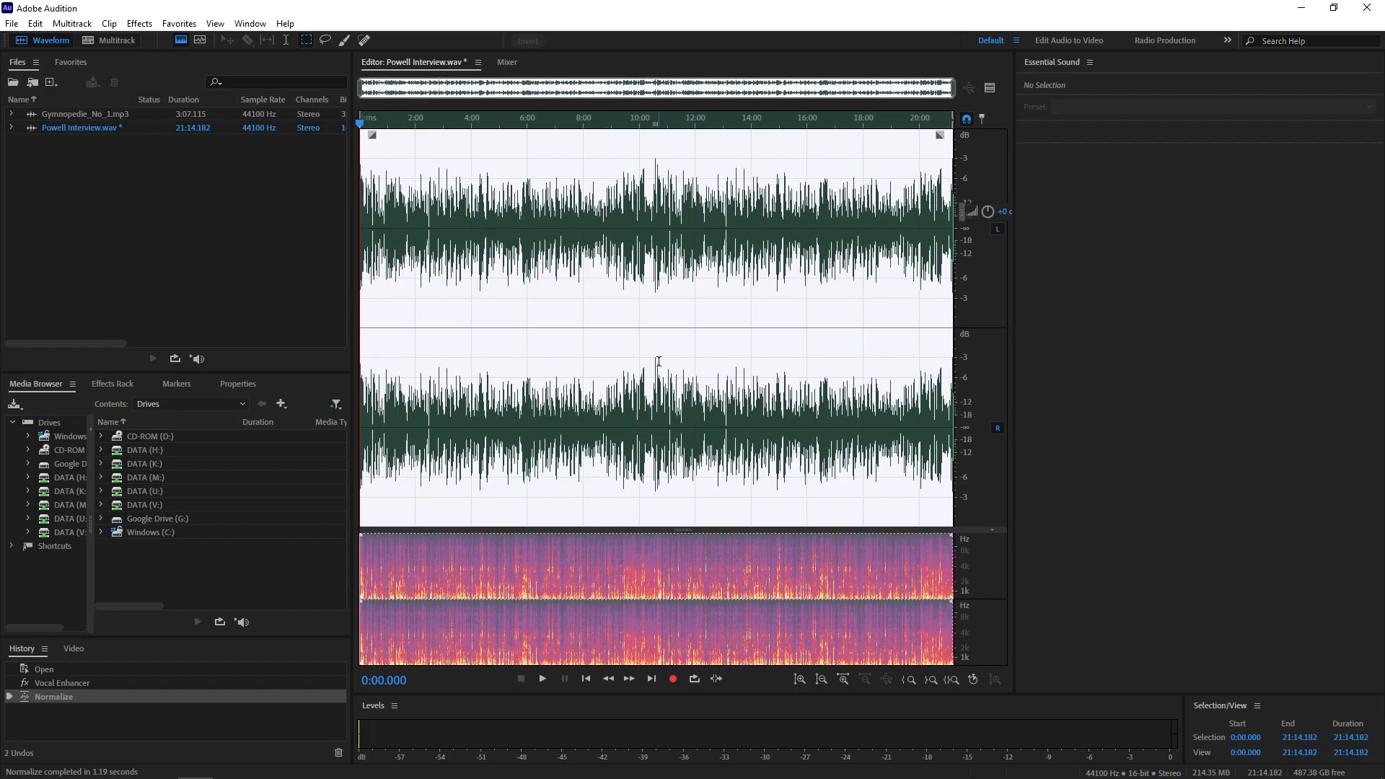
left_click_drag(653, 363, 661, 362)
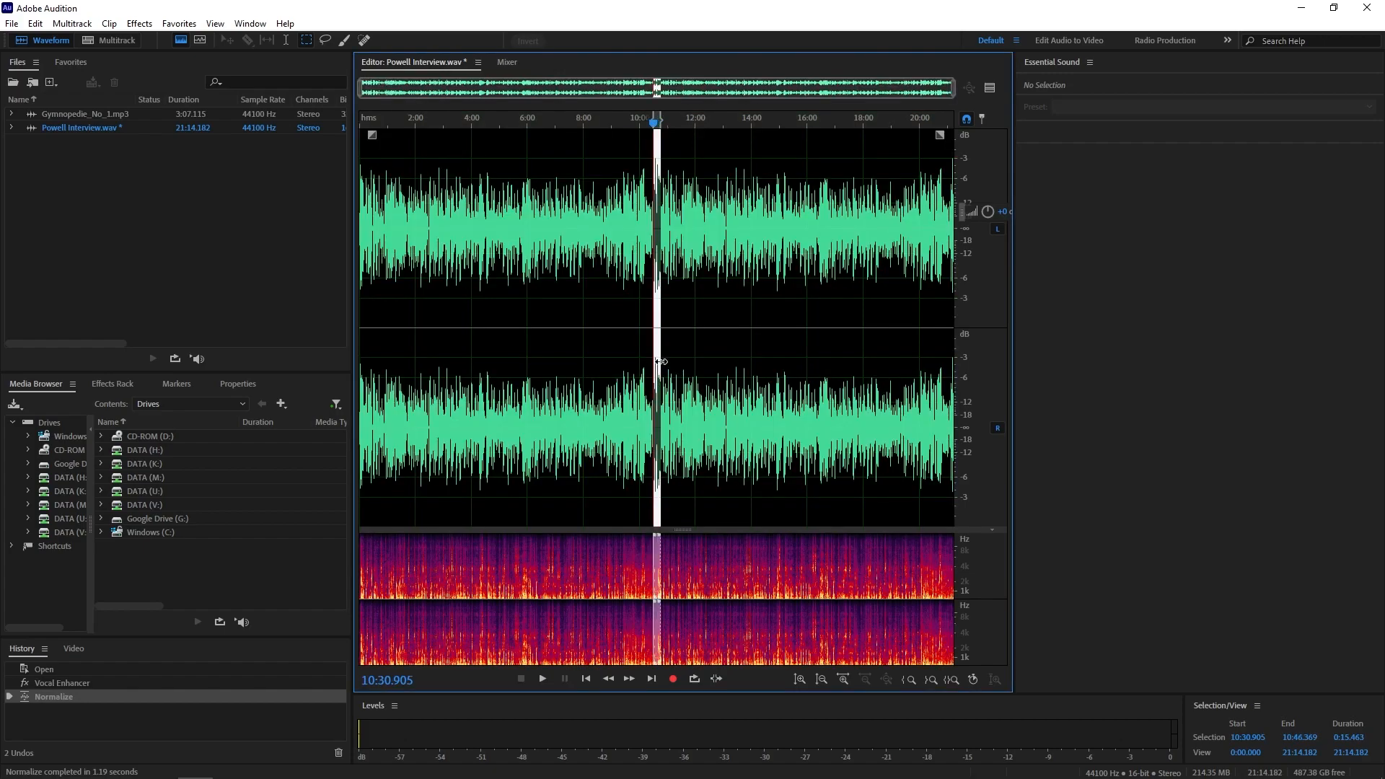
left_click(721, 422)
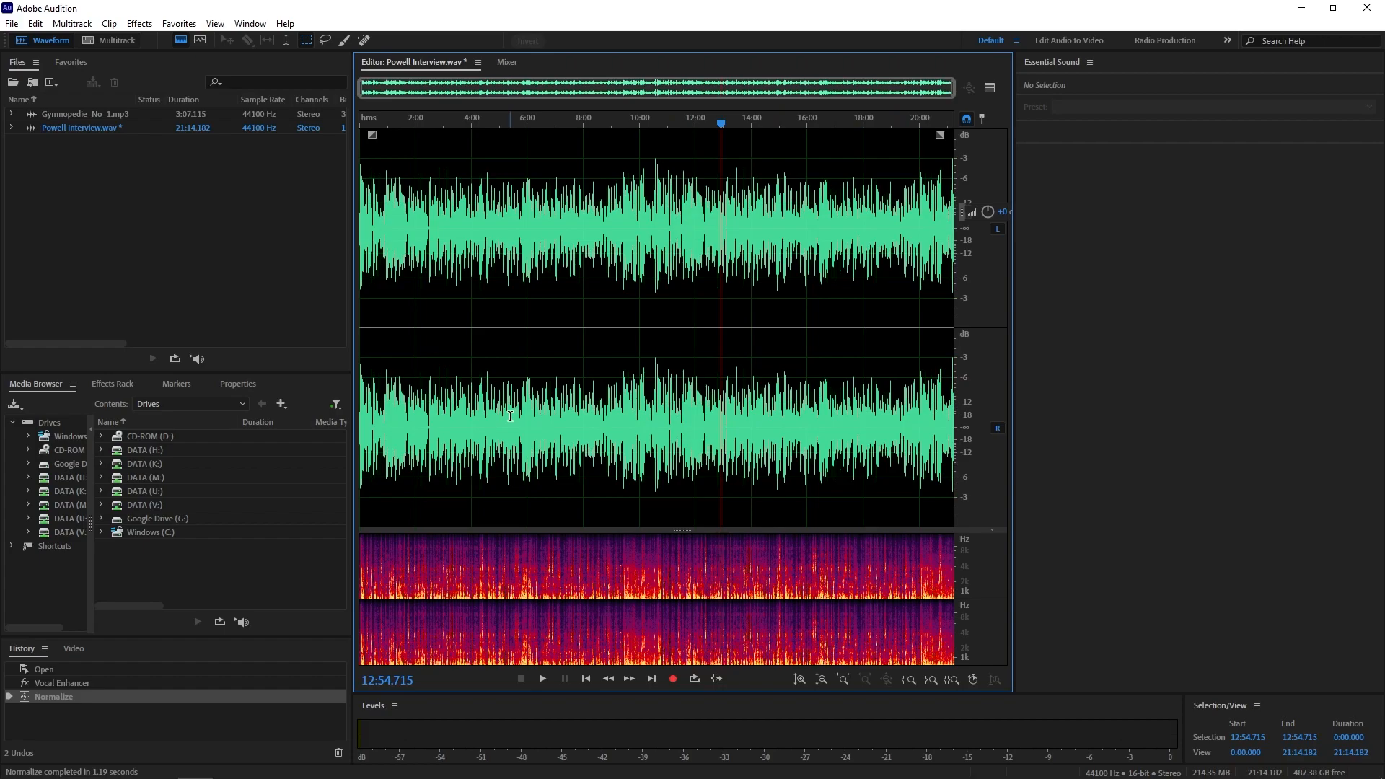
Start inserting Powell Interview.wav into a new multitrack session.
right_click(84, 128)
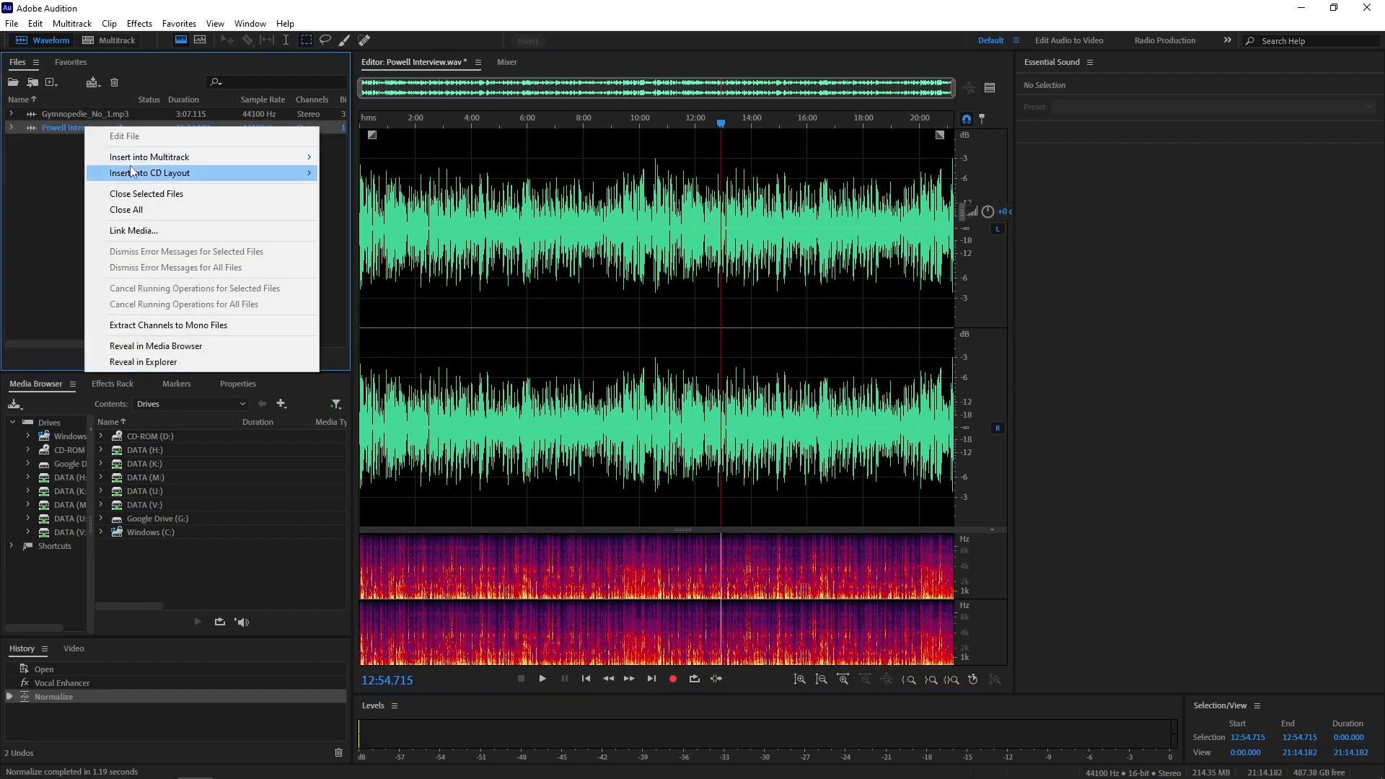
mouse_move(148, 157)
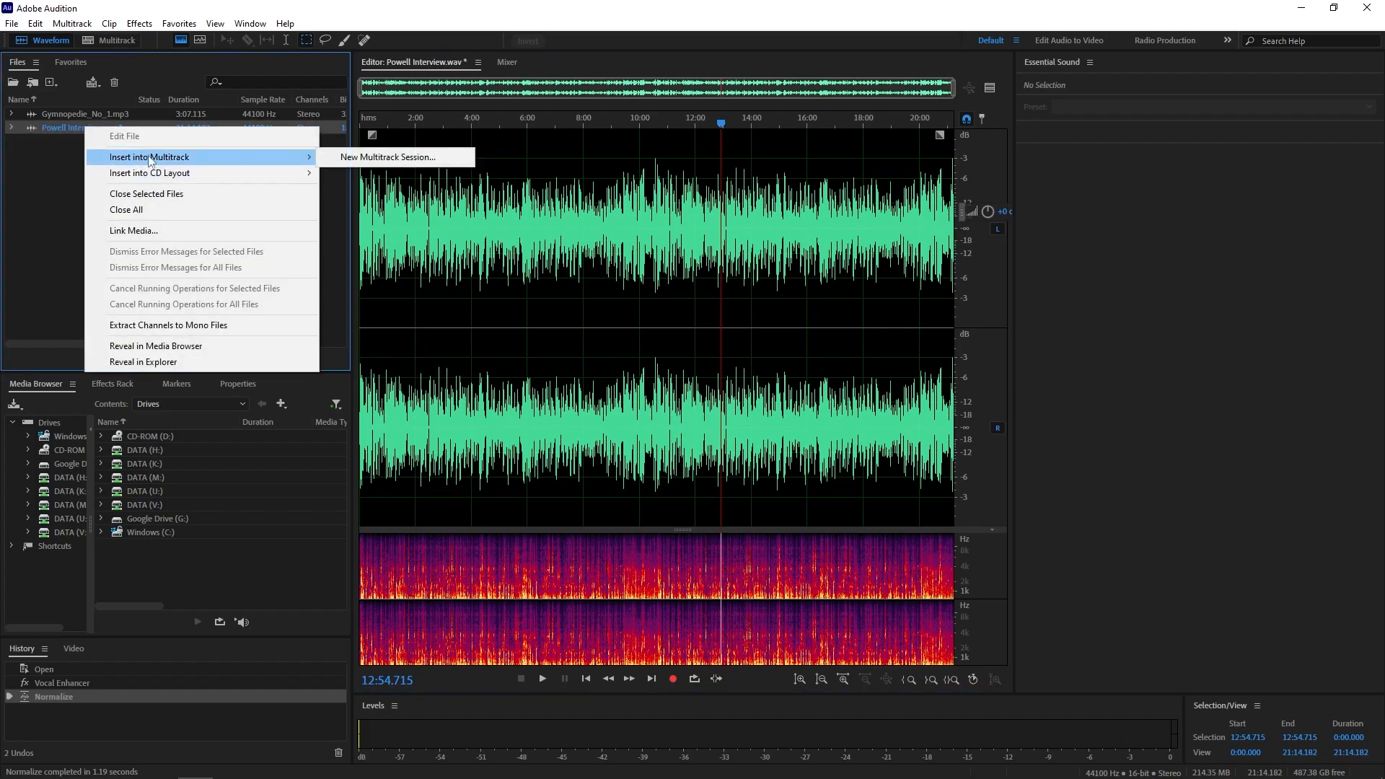
left_click(366, 157)
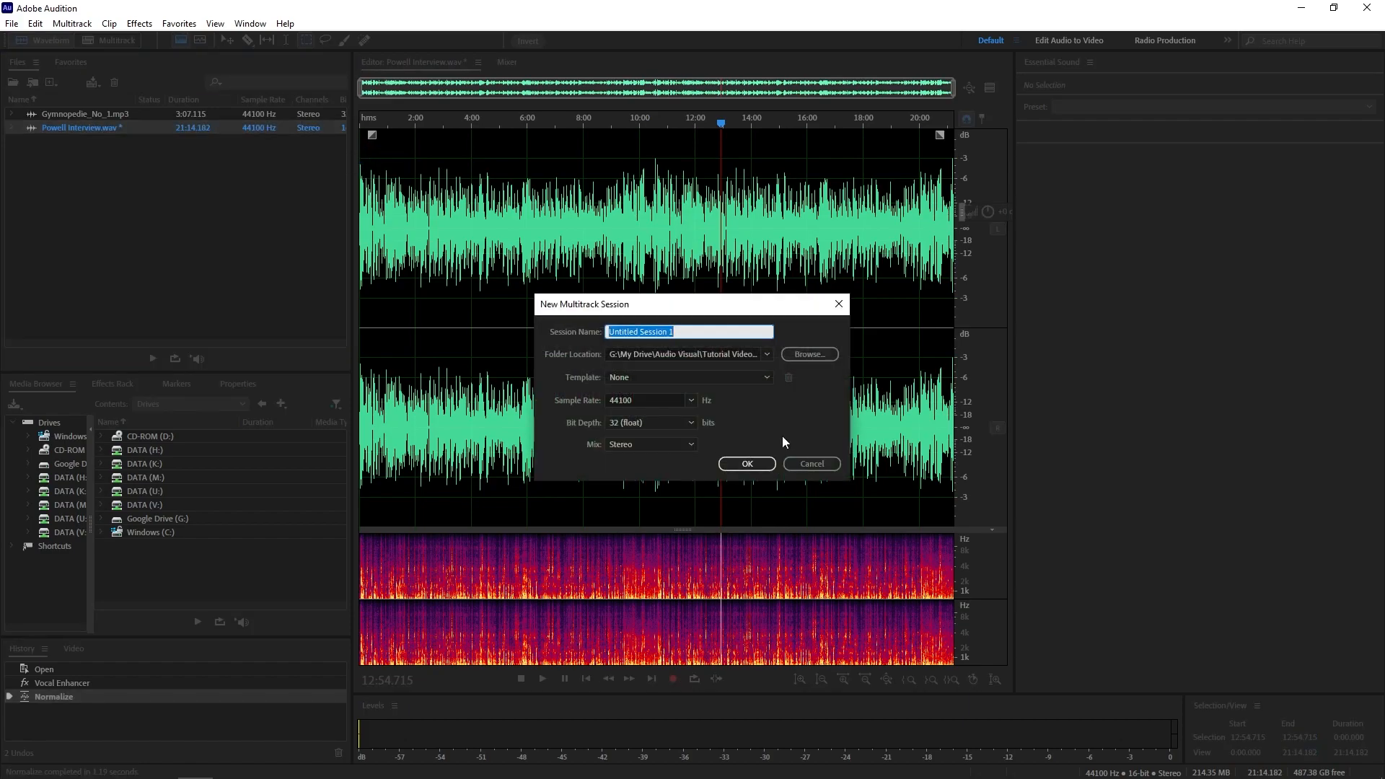
left_click(767, 354)
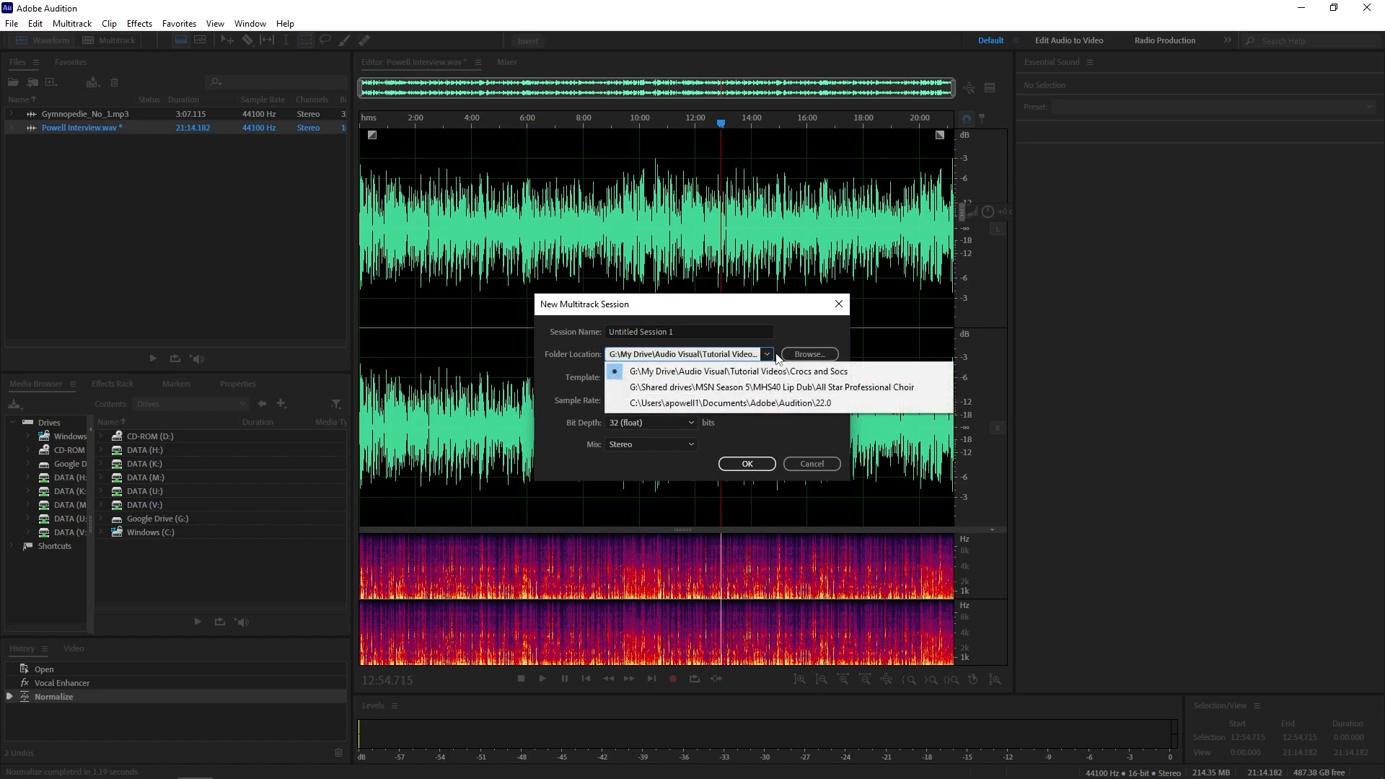
left_click(815, 357)
left_click(815, 354)
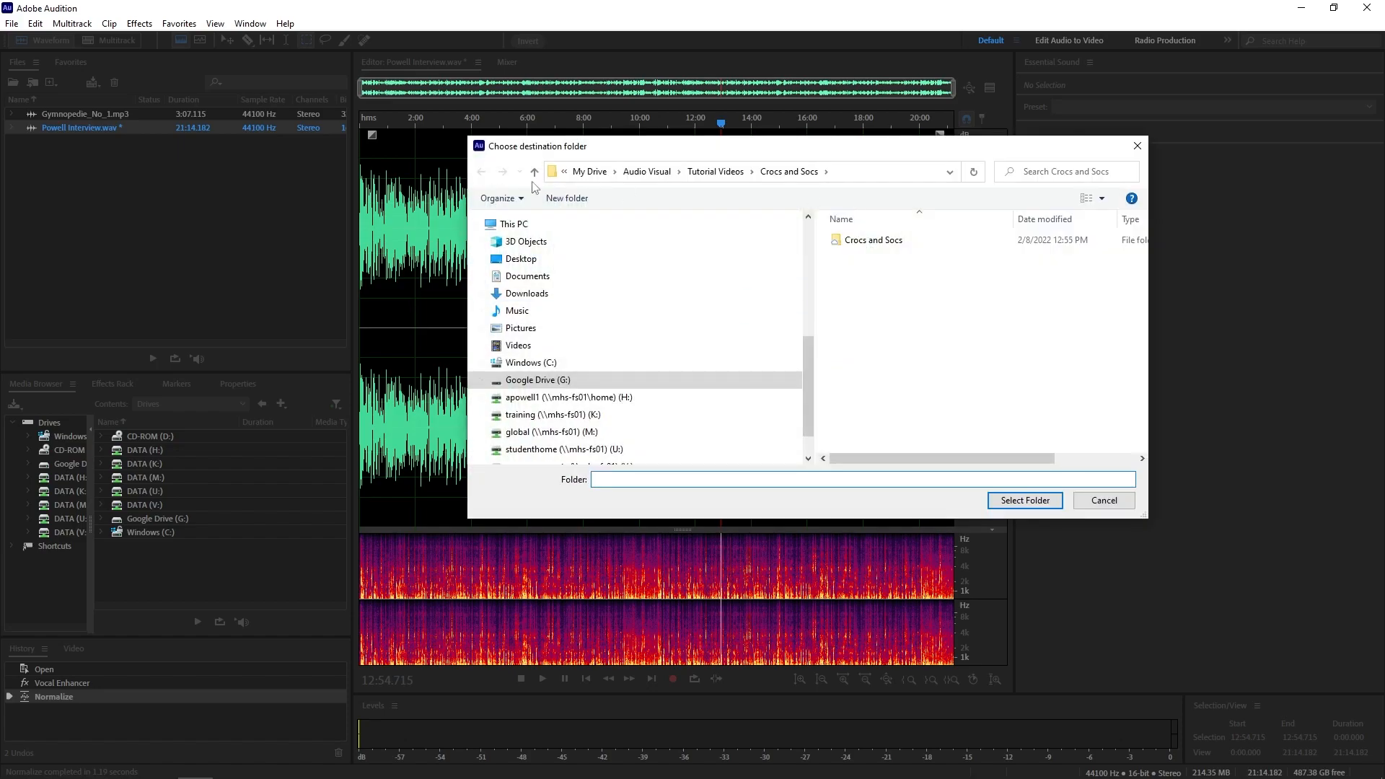
left_click(1097, 500)
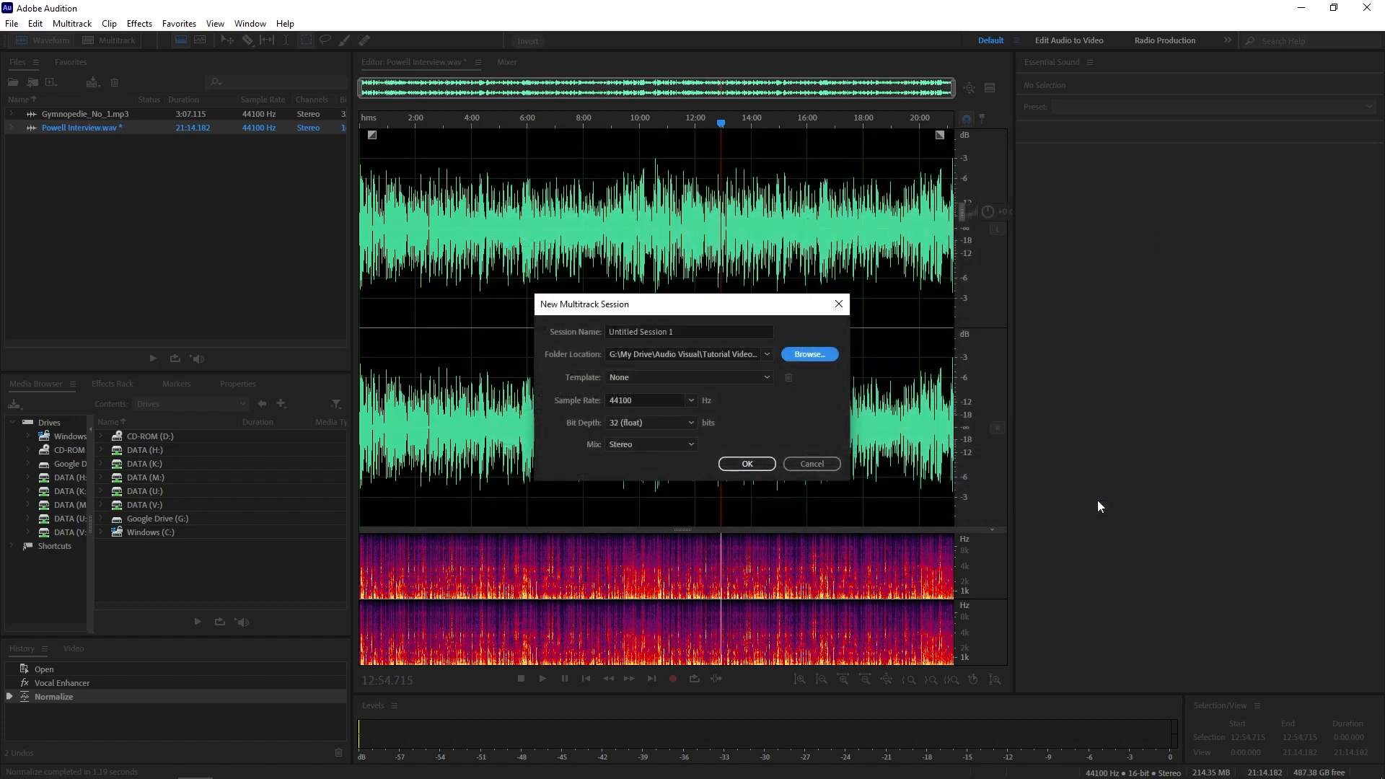
Name the multitrack session "Intro to Audion Editing" and create it with the existing settings.
left_click(714, 328)
triple_click(715, 328)
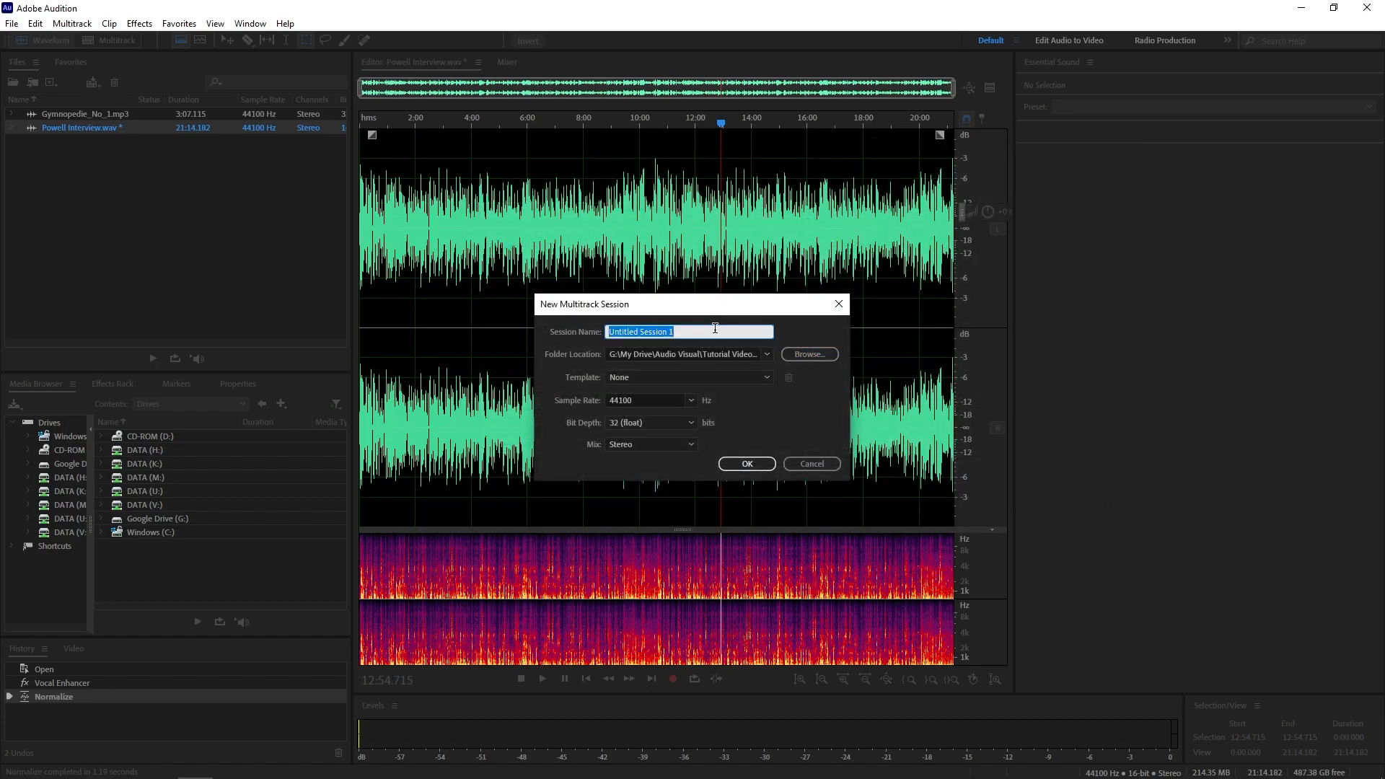
type("Intro to Audiot Editing")
key("BackSpace")
type("n")
key("Return")
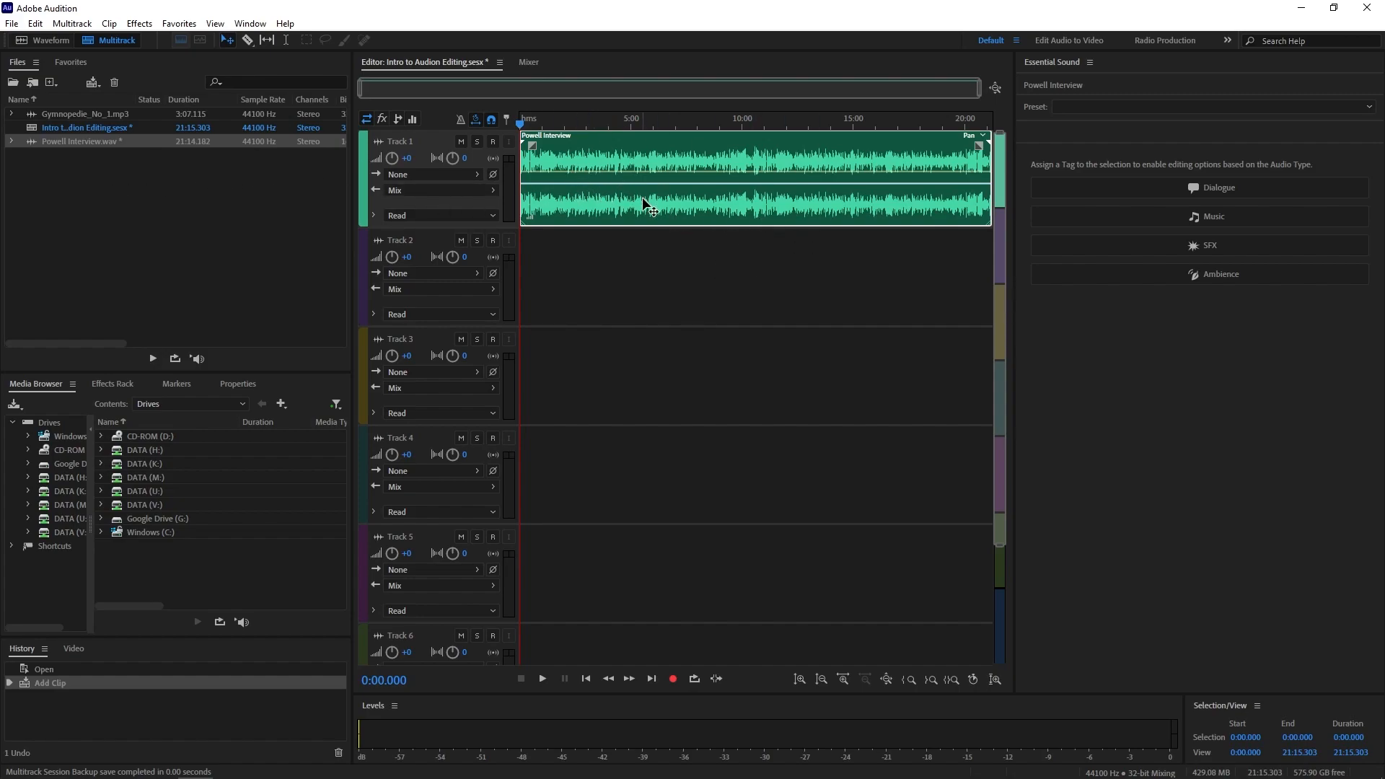
Add Gymnopedie_No_1.mp3 at the start of Track 2 and delete the four unused audio tracks from the session.
left_click_drag(644, 204, 113, 62)
left_click_drag(89, 115, 495, 263)
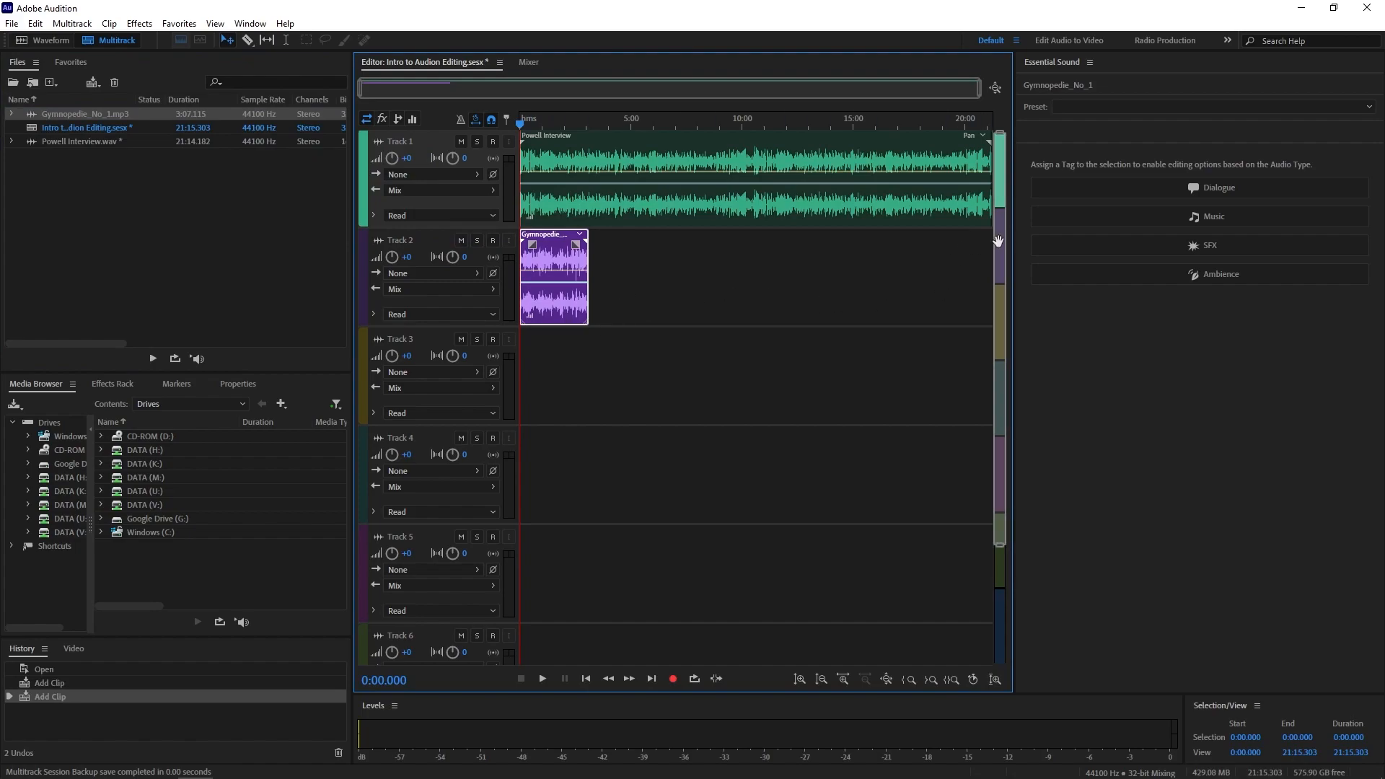
left_click_drag(999, 240, 998, 334)
left_click(770, 348)
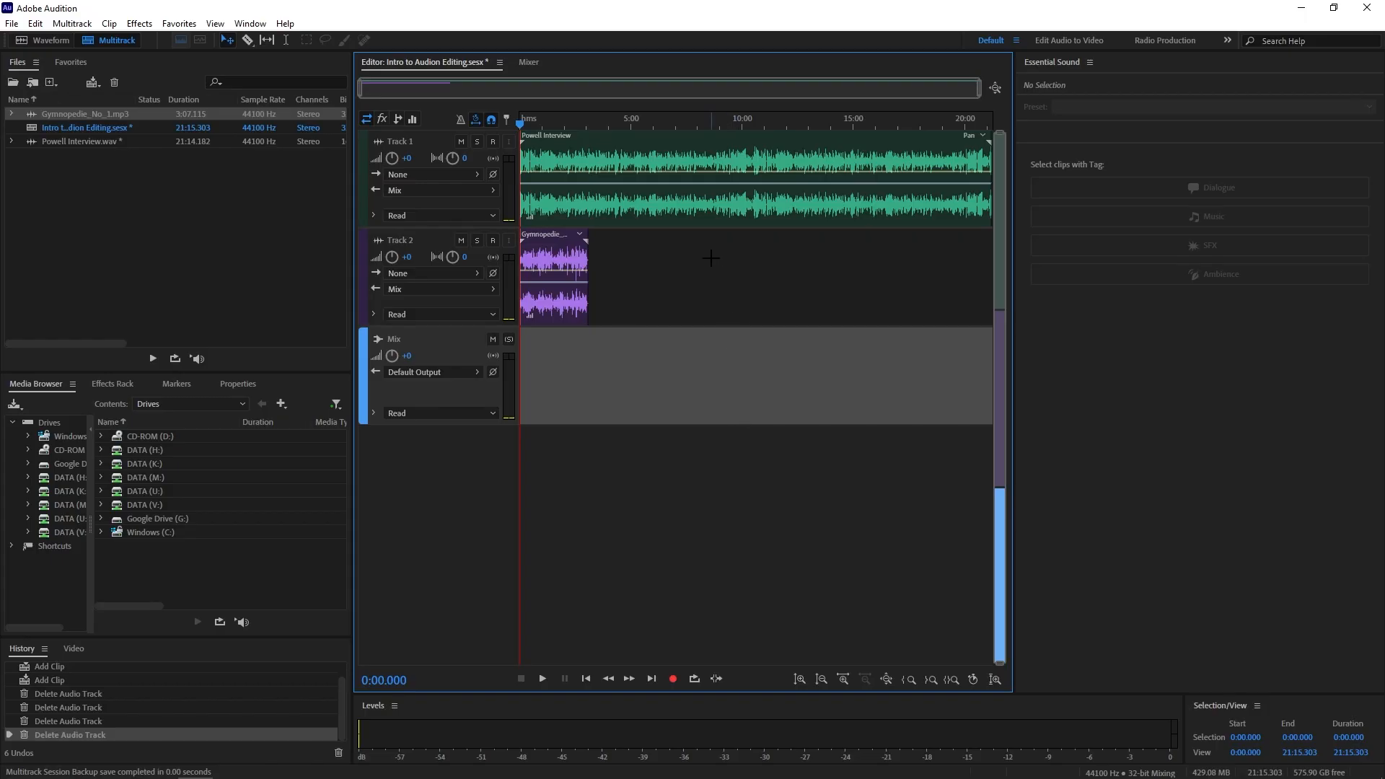
Tag the Powell Interview clip as Dialogue and the Gymnopedie_No_1 clip as Music.
left_click(699, 220)
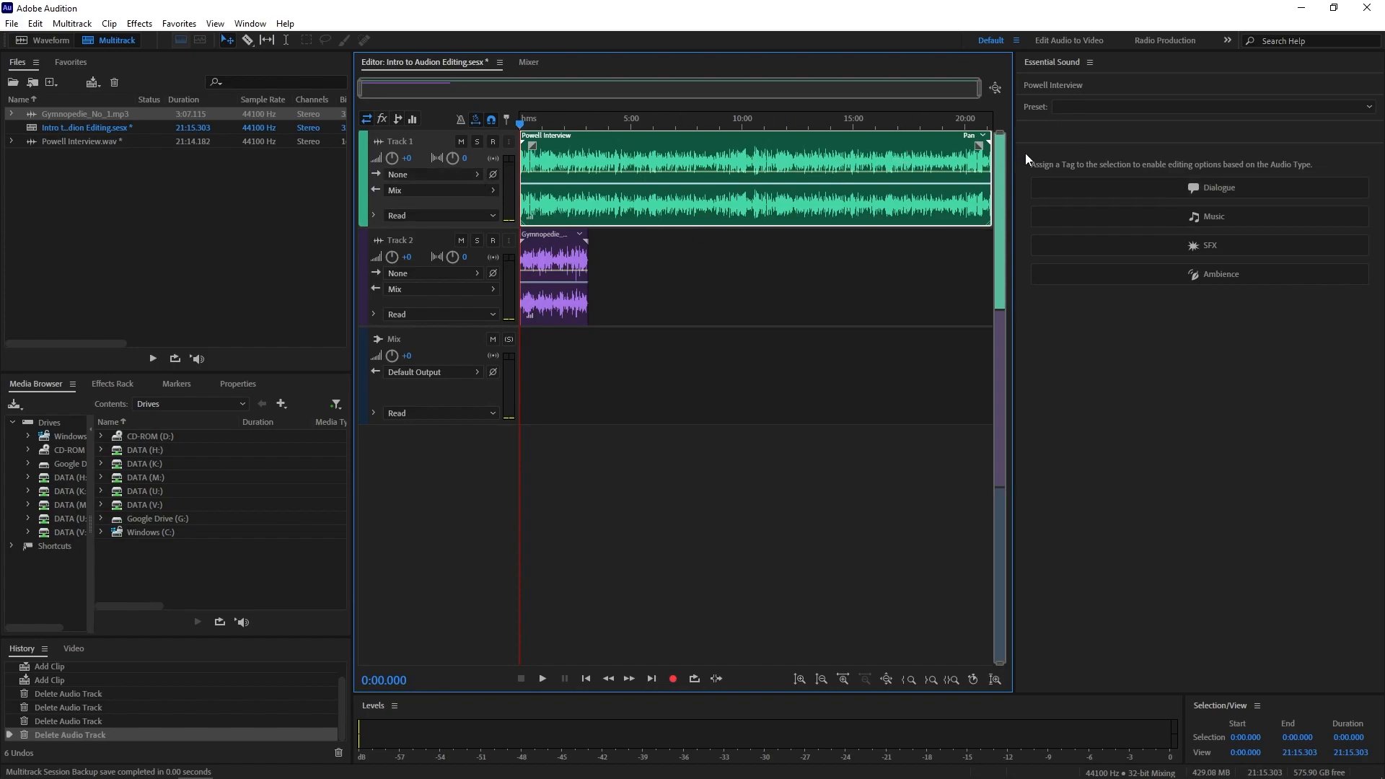
left_click(1084, 185)
left_click(551, 317)
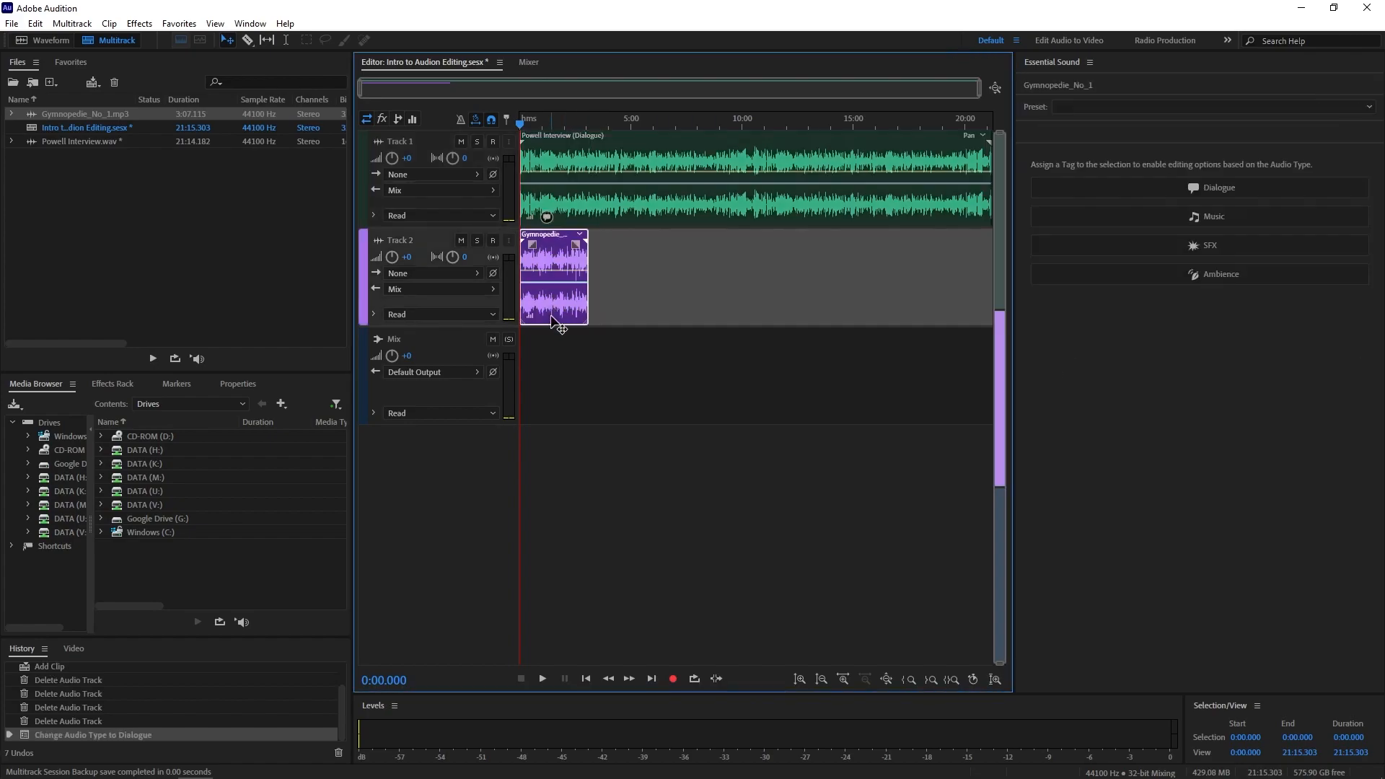
left_click(1208, 214)
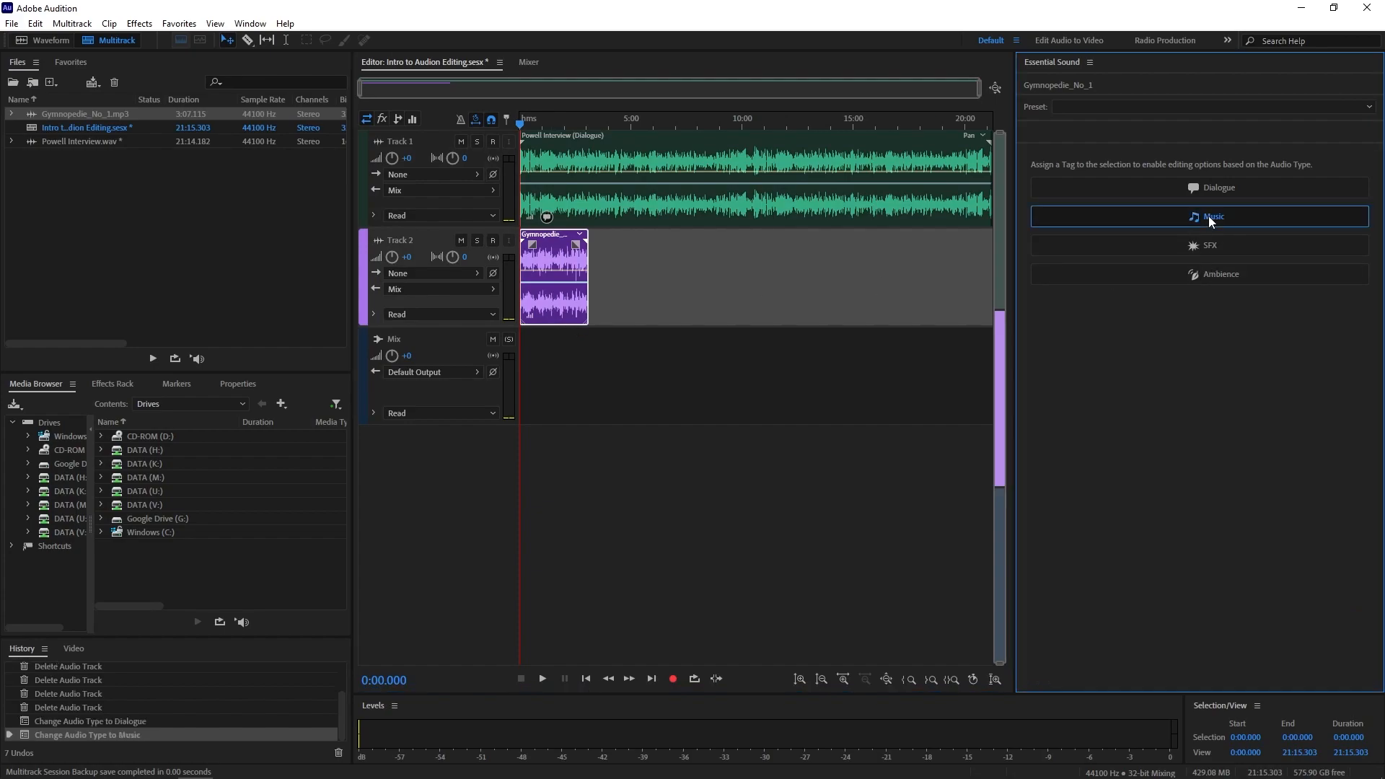
Play the interview and music together from about 0:29 to hear their balance.
left_click(530, 125)
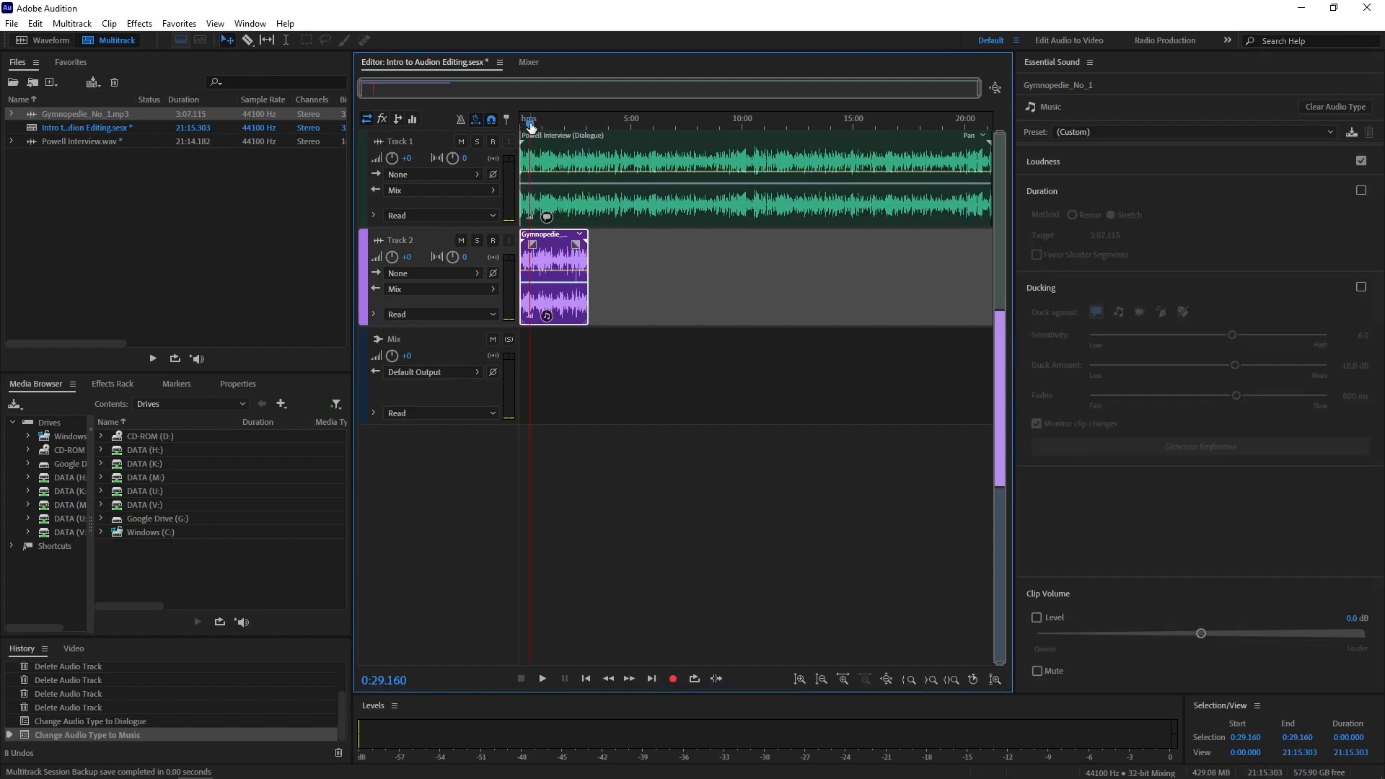
key("space")
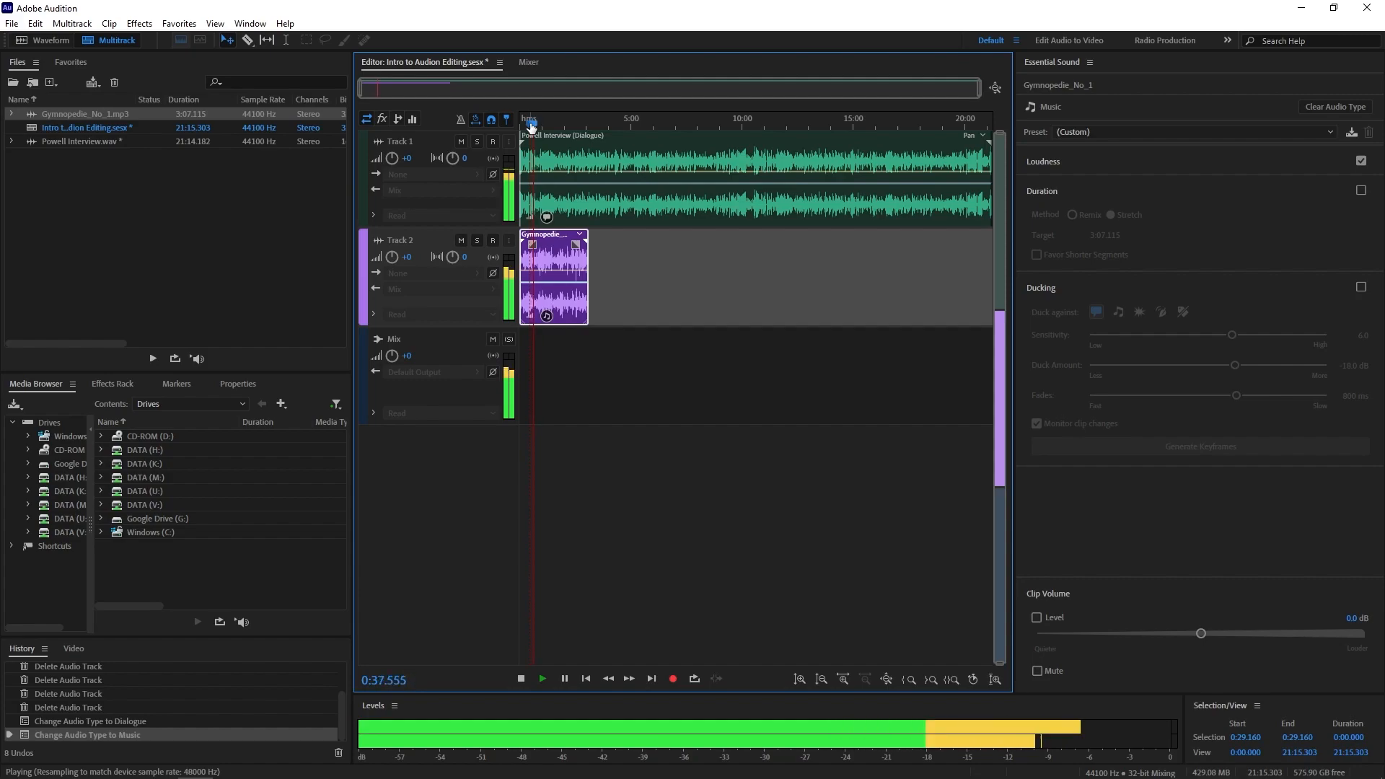
key("space")
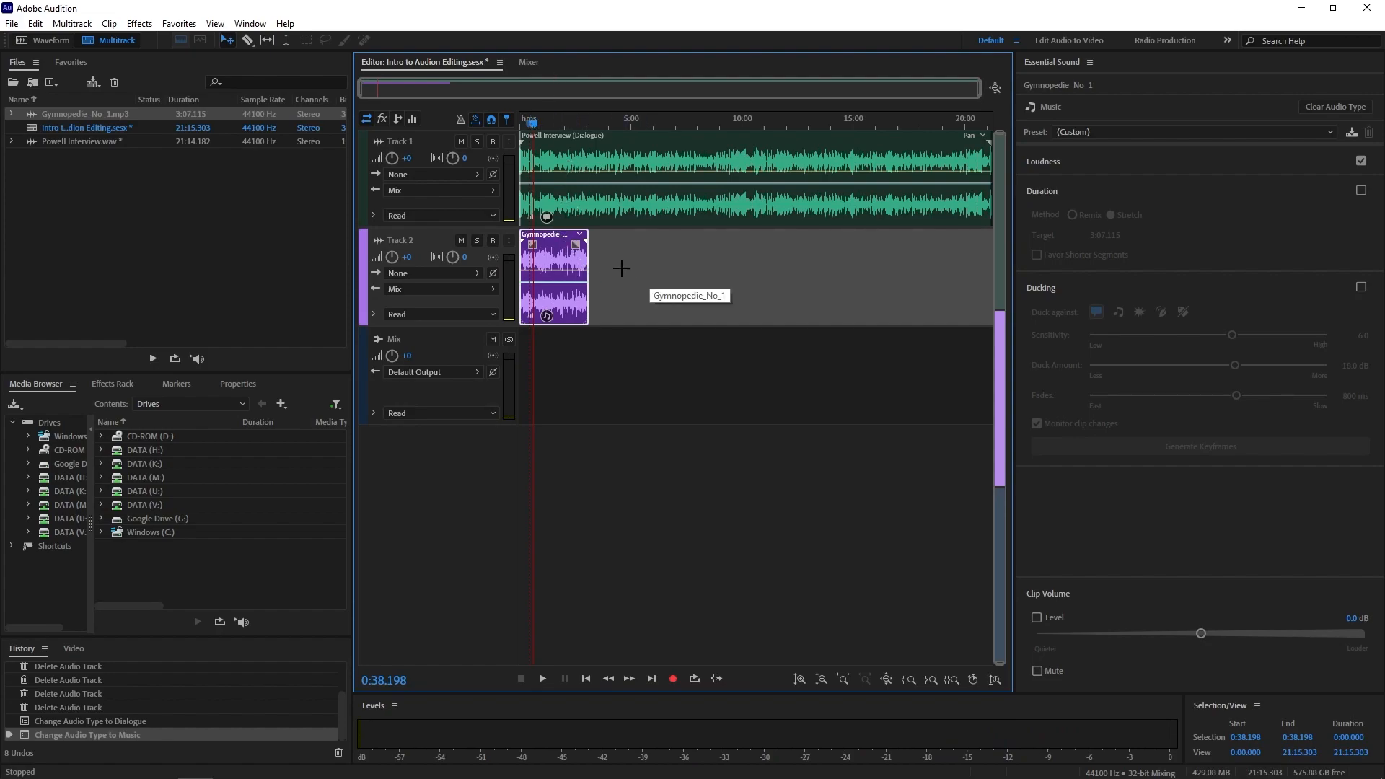
Enable Ducking against dialogue on the Gymnopedie_No_1 music clip with the default settings.
left_click(642, 274)
left_click(542, 256)
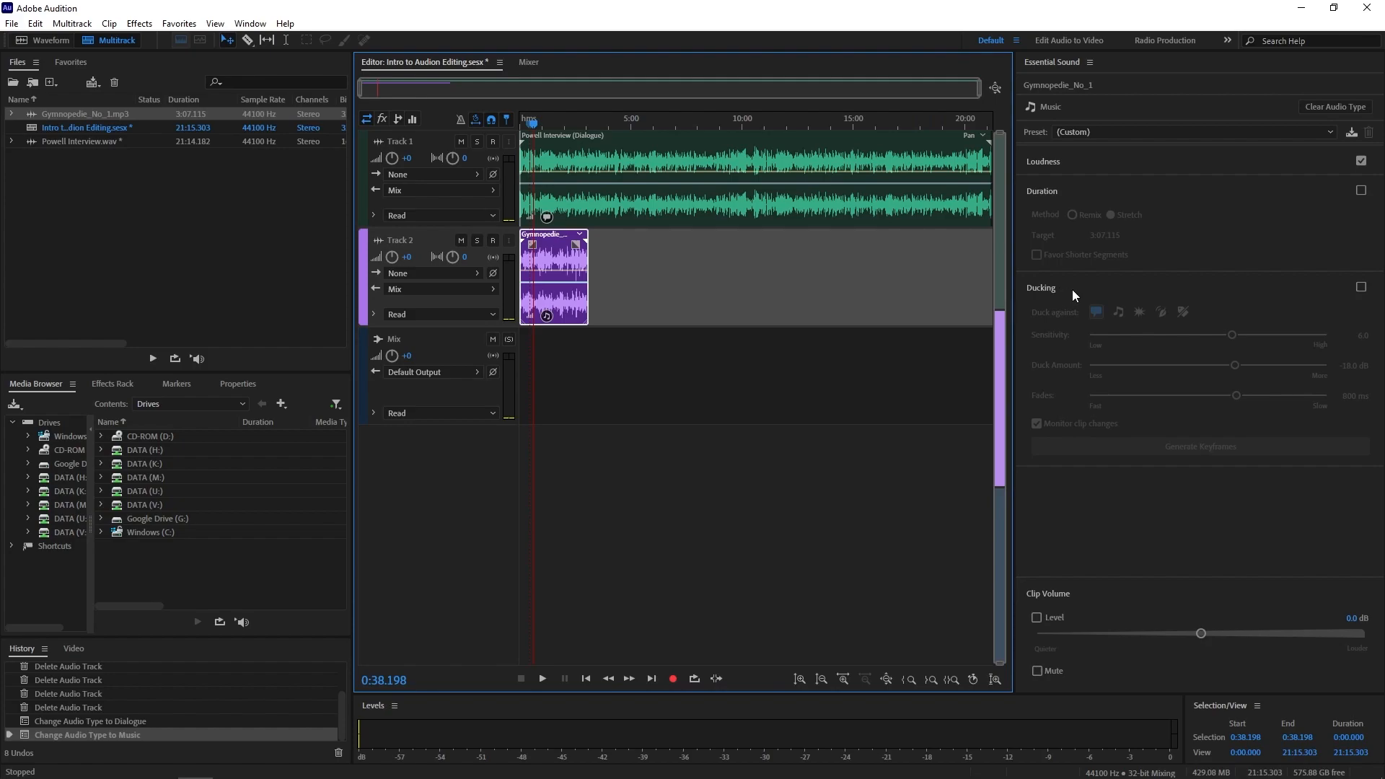
left_click(1360, 288)
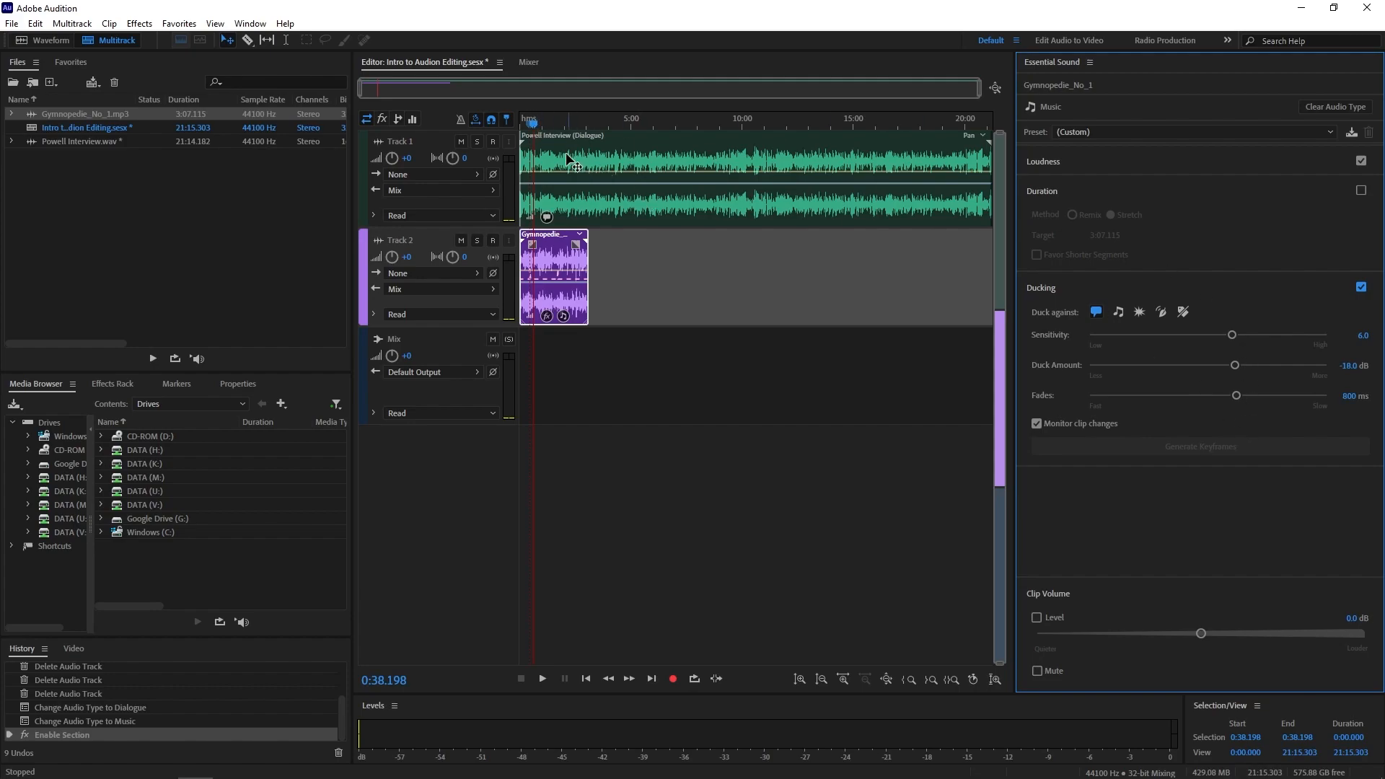
Compare the sound settings of both clips and play the session from about 0:38 to hear the ducked music.
left_click(559, 200)
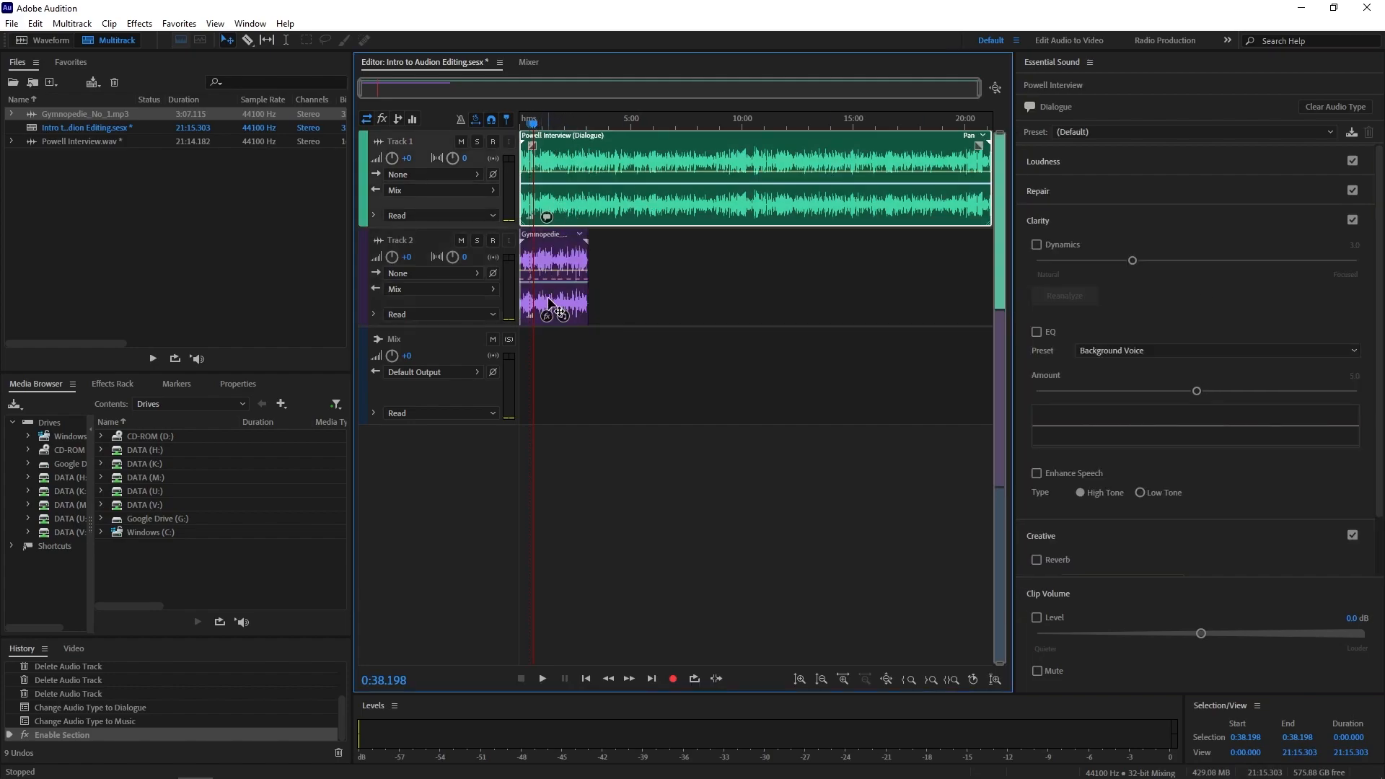
left_click(566, 261)
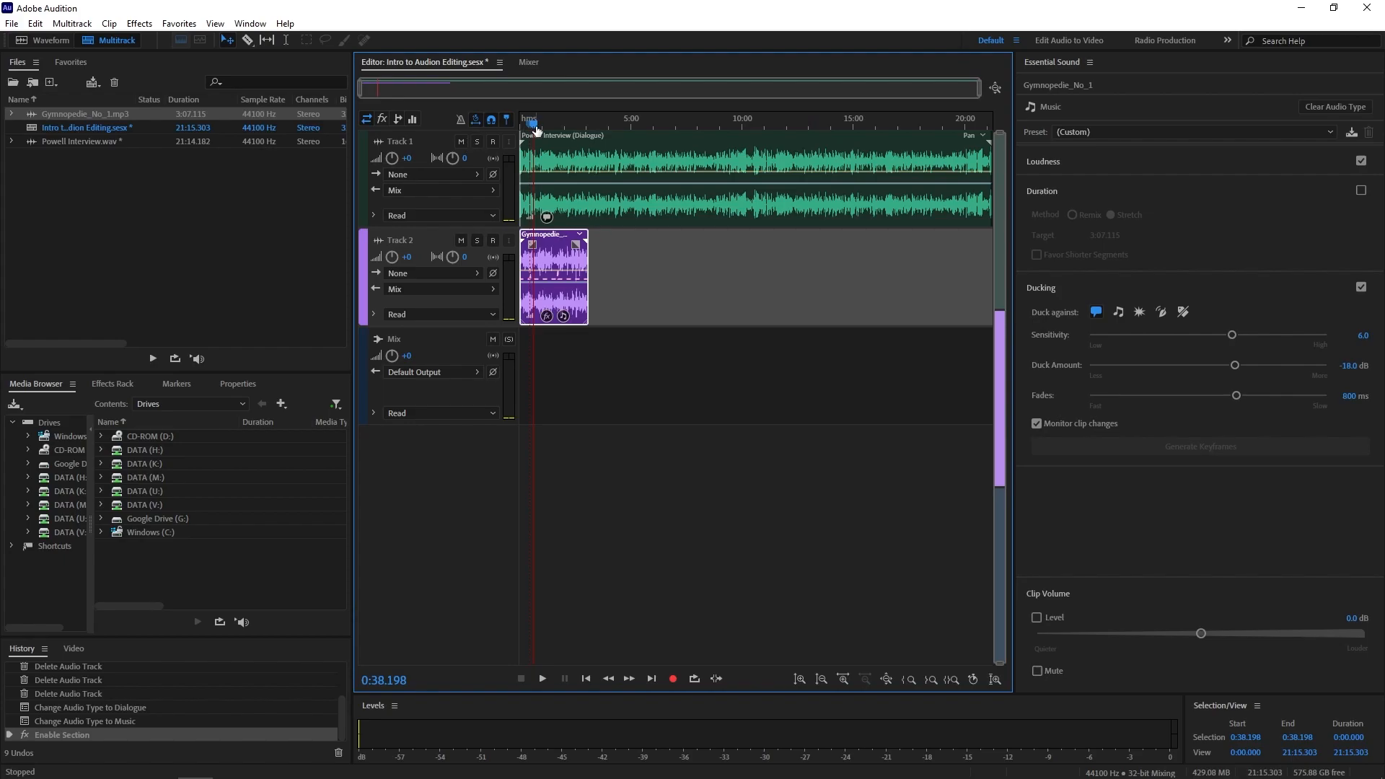
key("space")
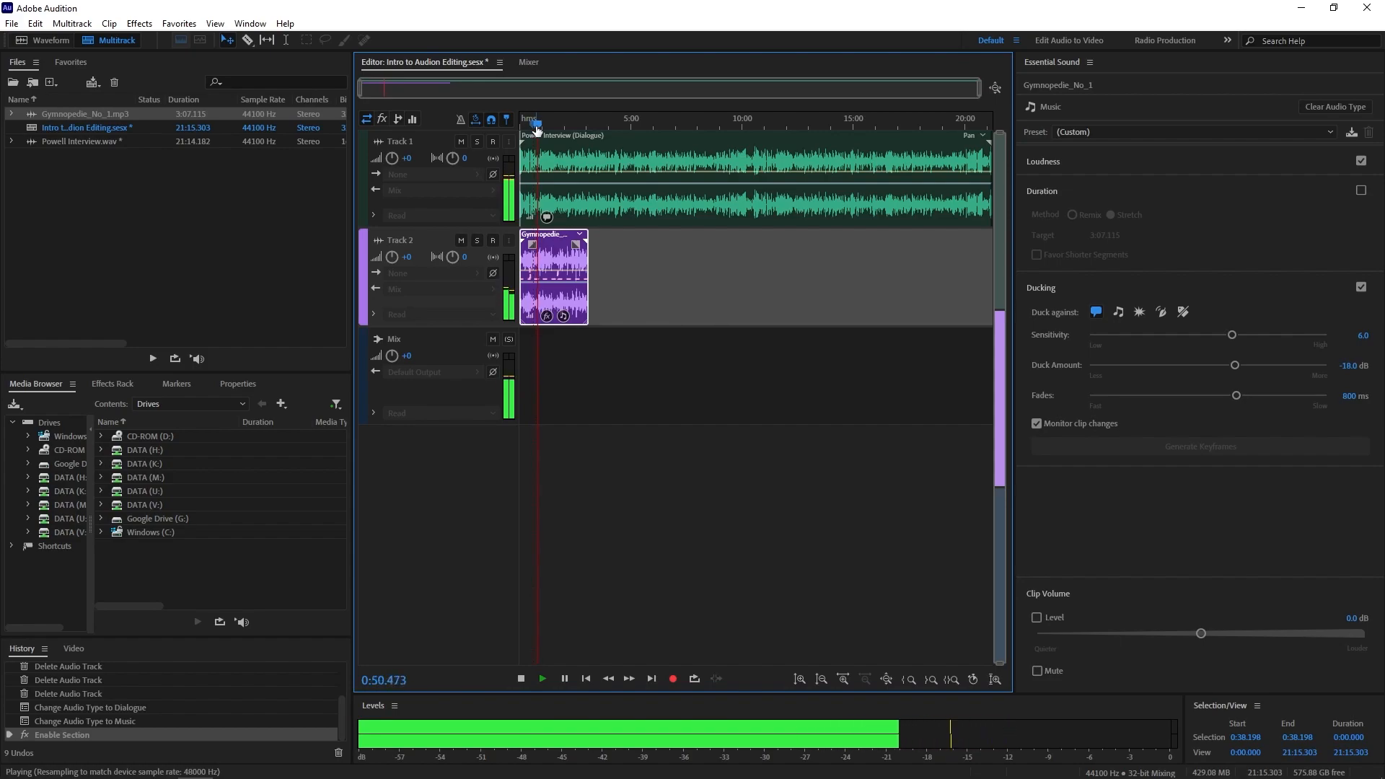
key("space")
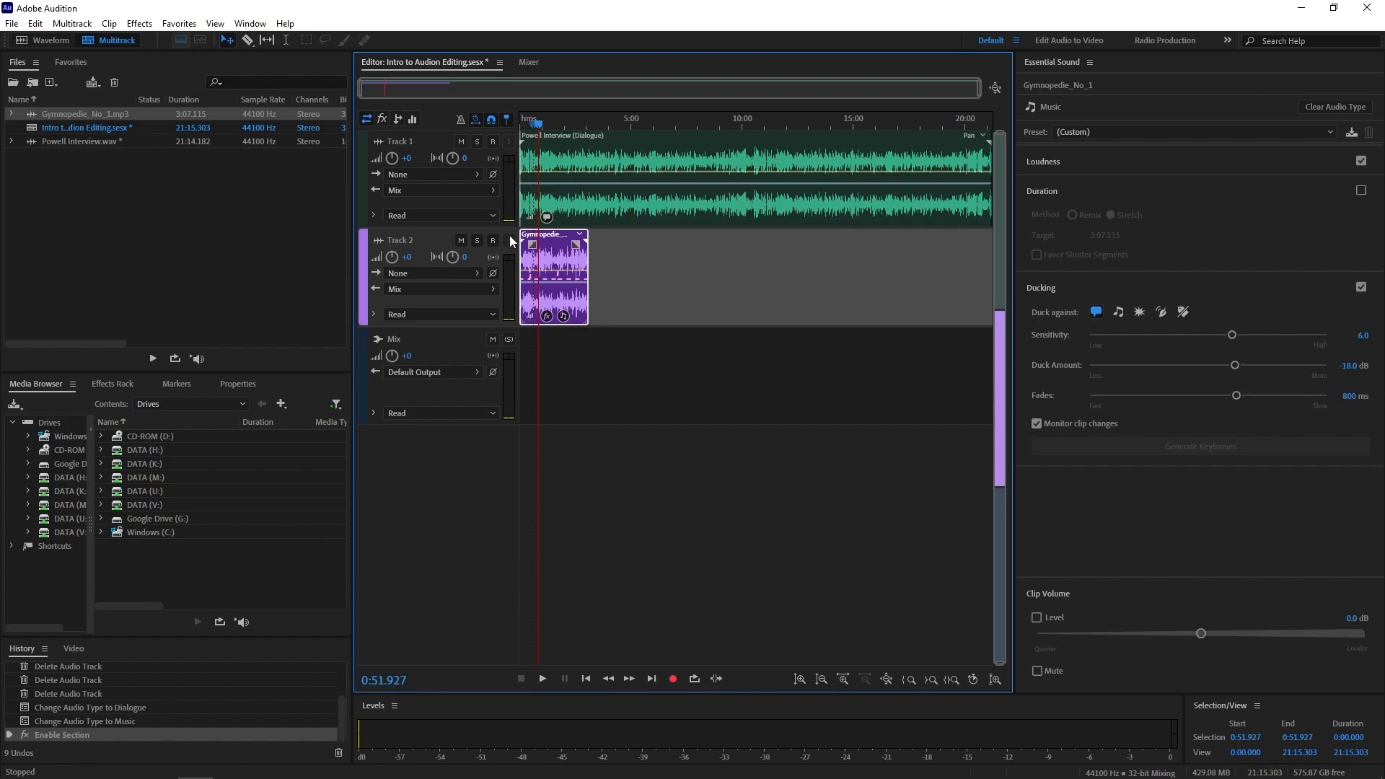
Mute Track 2 and preview the interview on its own from about 8:54.
left_click(461, 241)
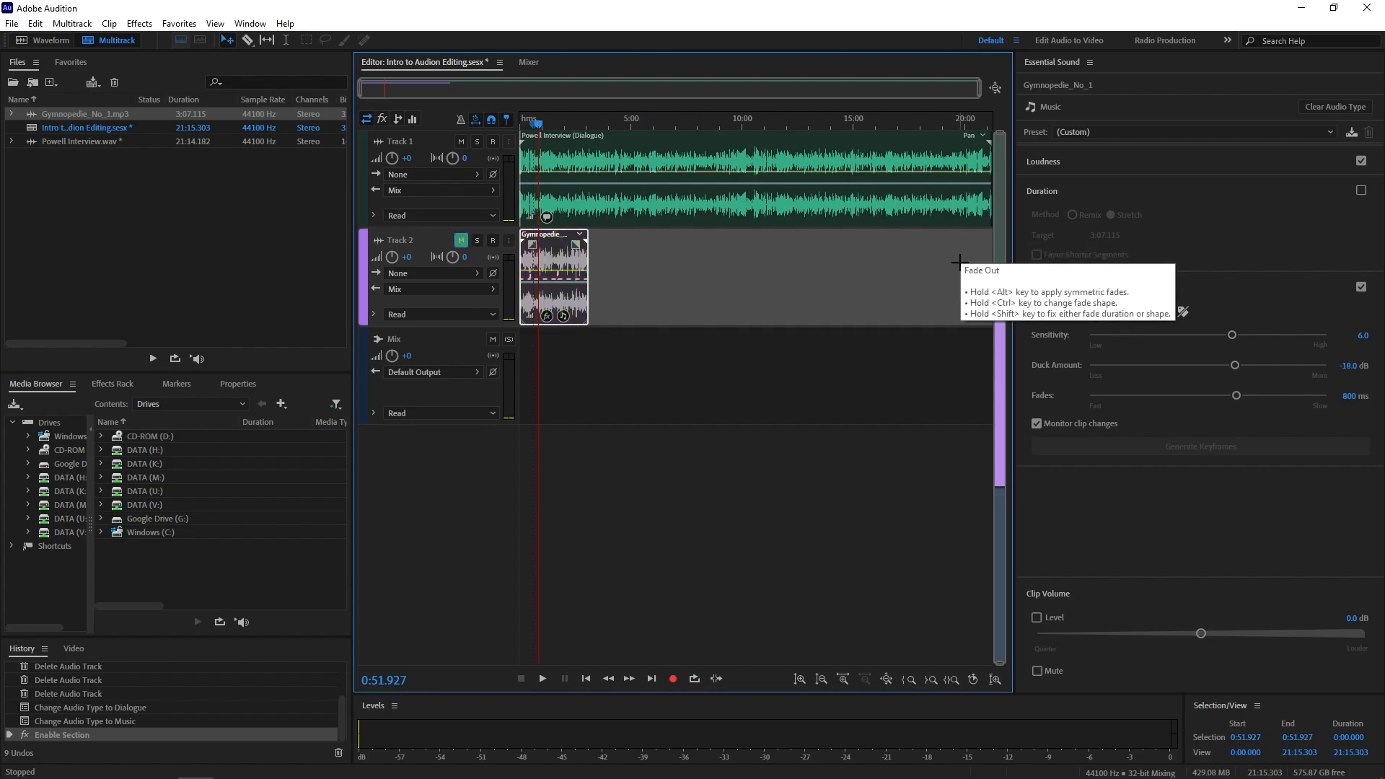
left_click_drag(1007, 659, 1004, 370)
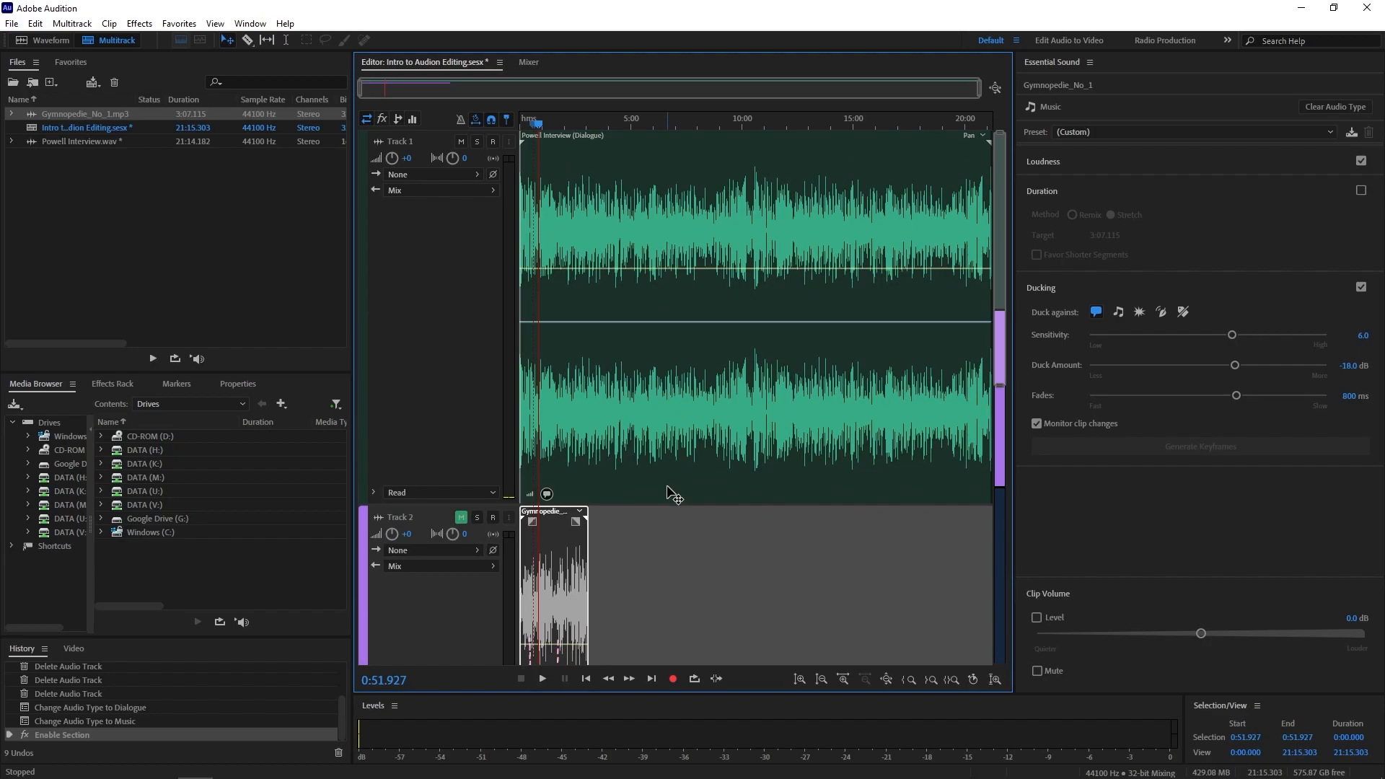
left_click(603, 124)
left_click(659, 122)
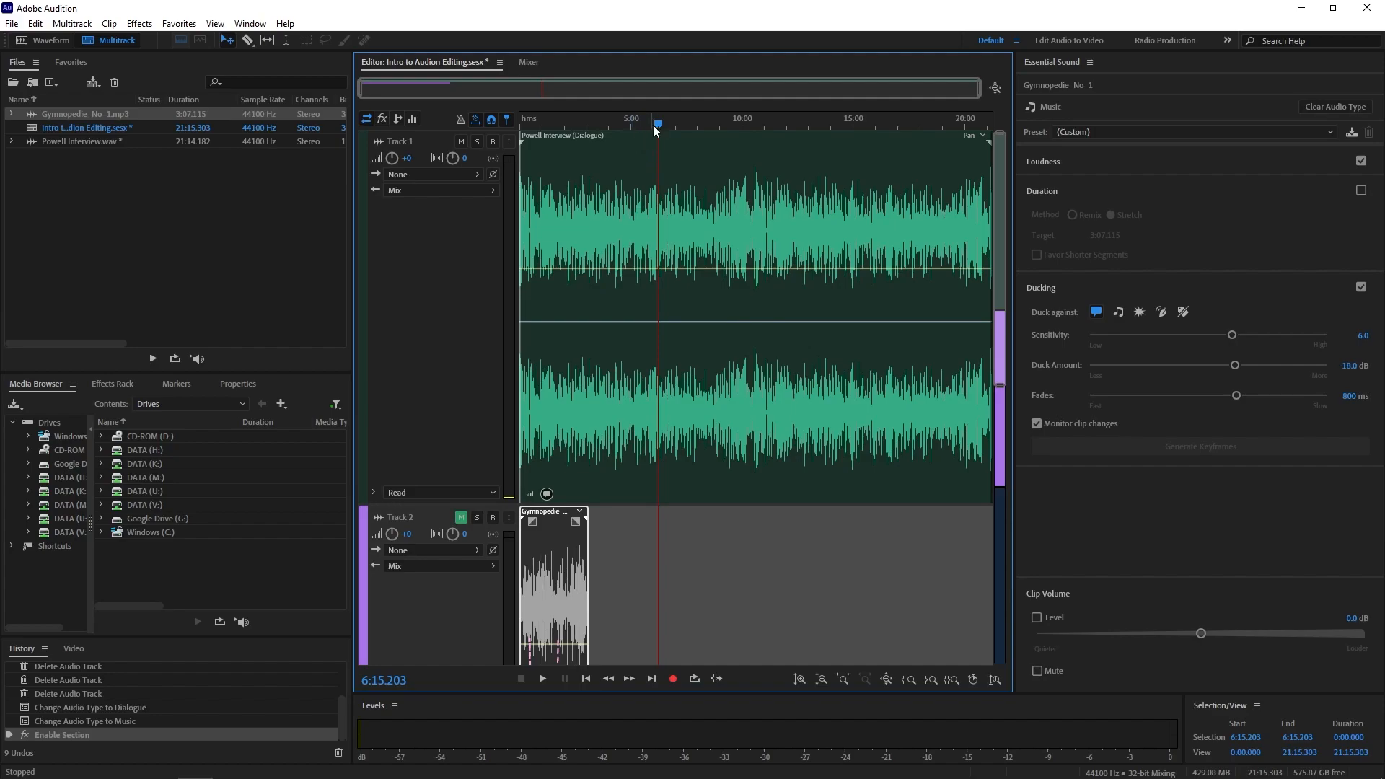
left_click(717, 128)
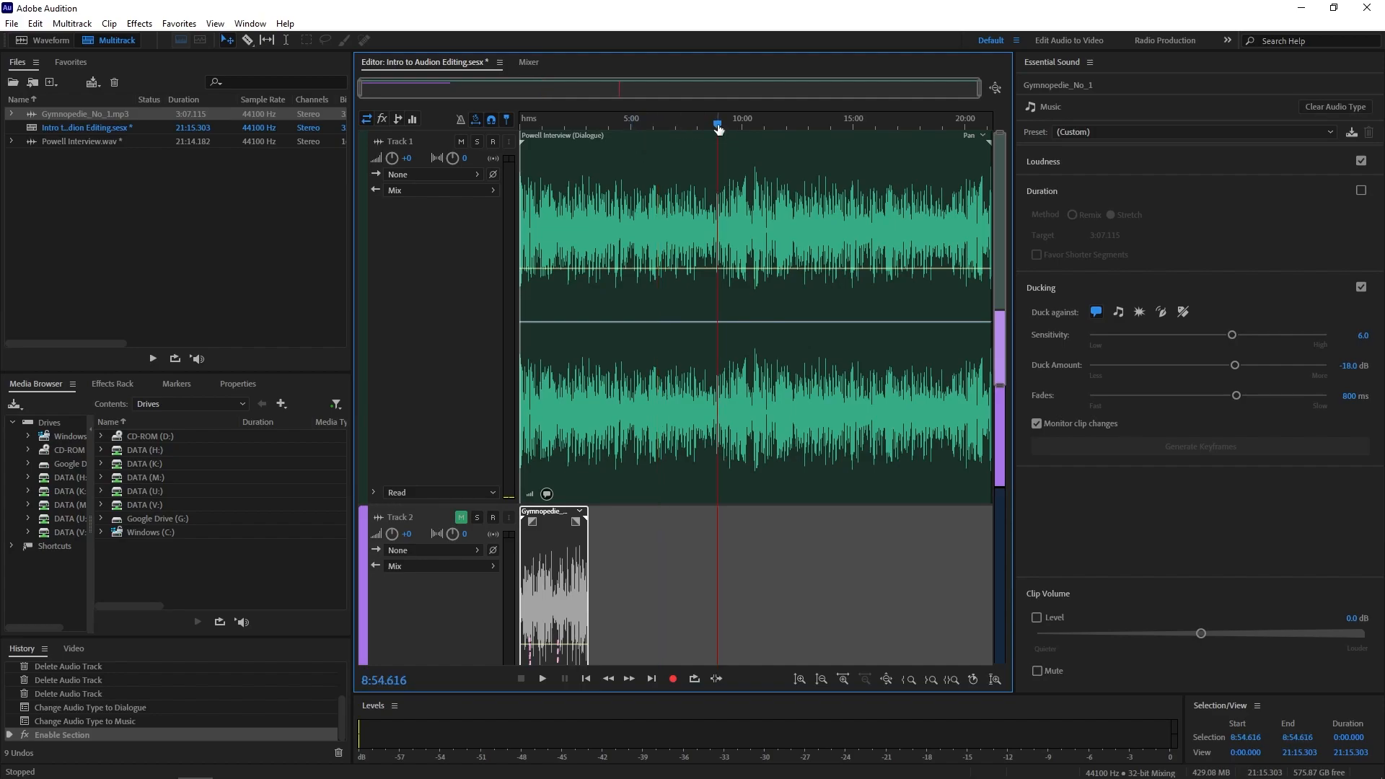
key("space")
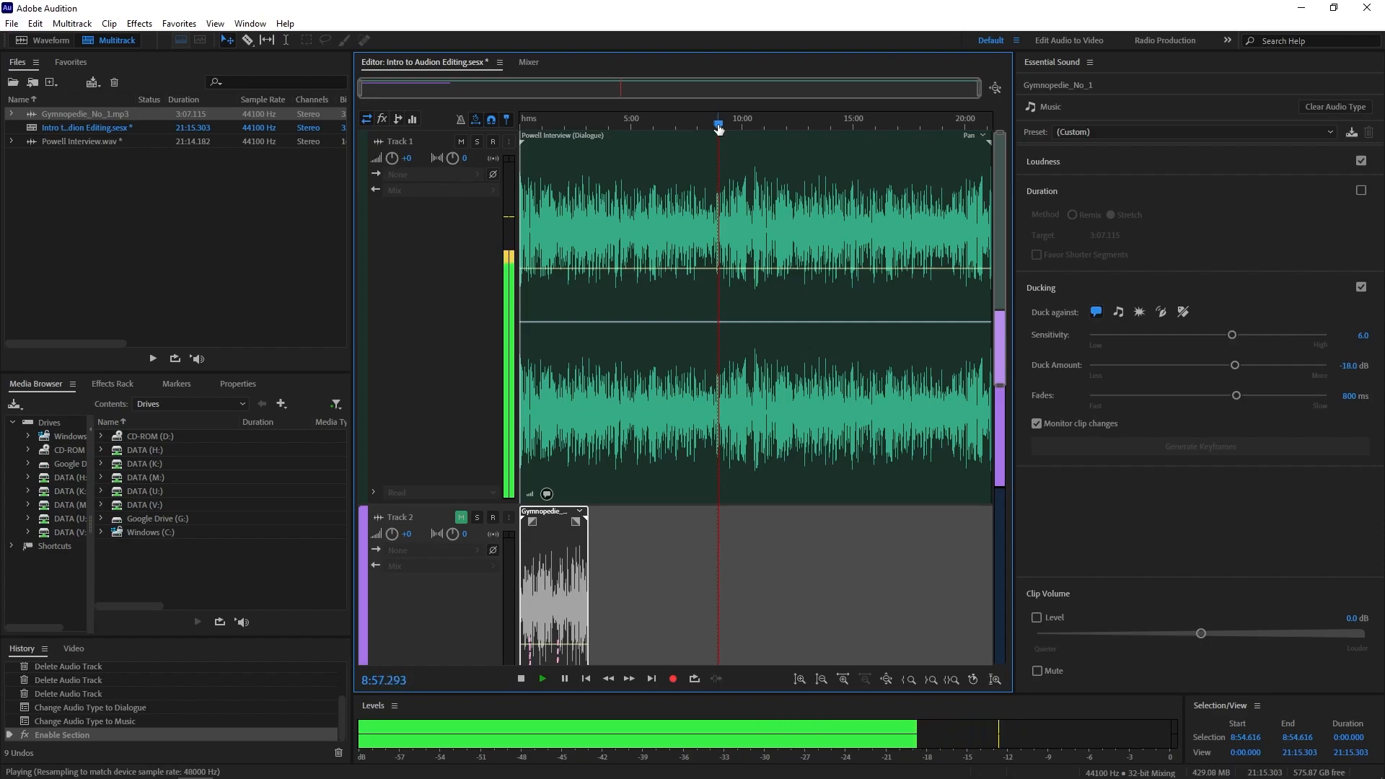
key("space")
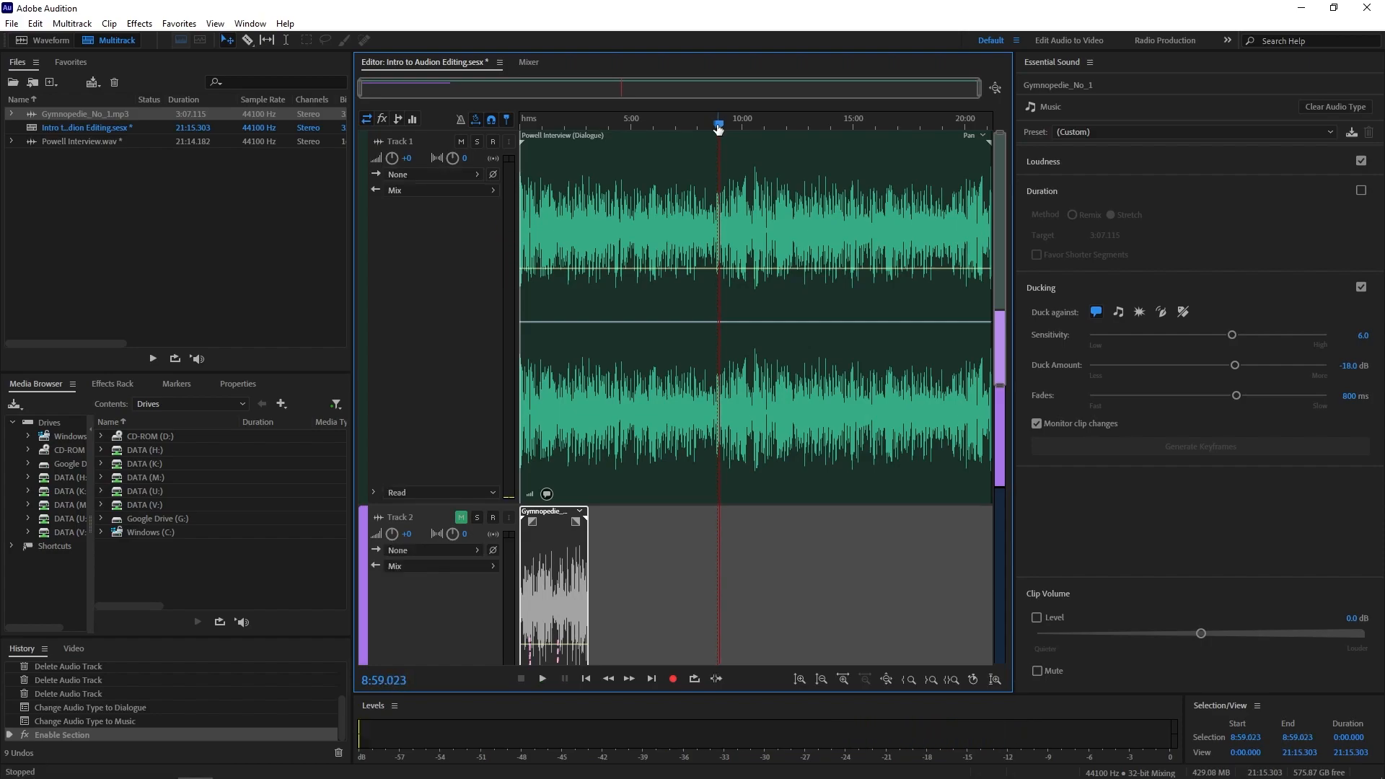
left_click(688, 120)
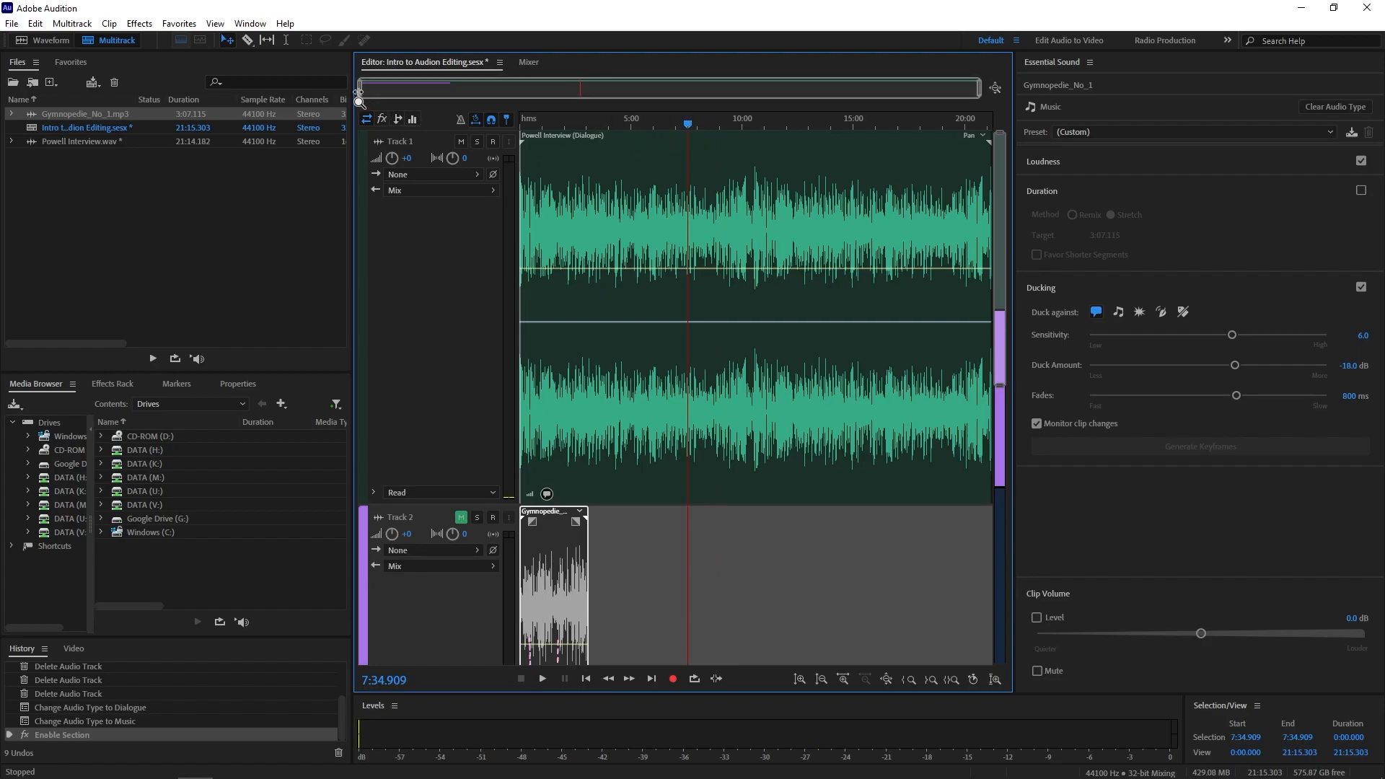
Try the Razor All Clips tool by cutting both tracks at four points within the music clip's length.
left_click(247, 41)
left_click(246, 44)
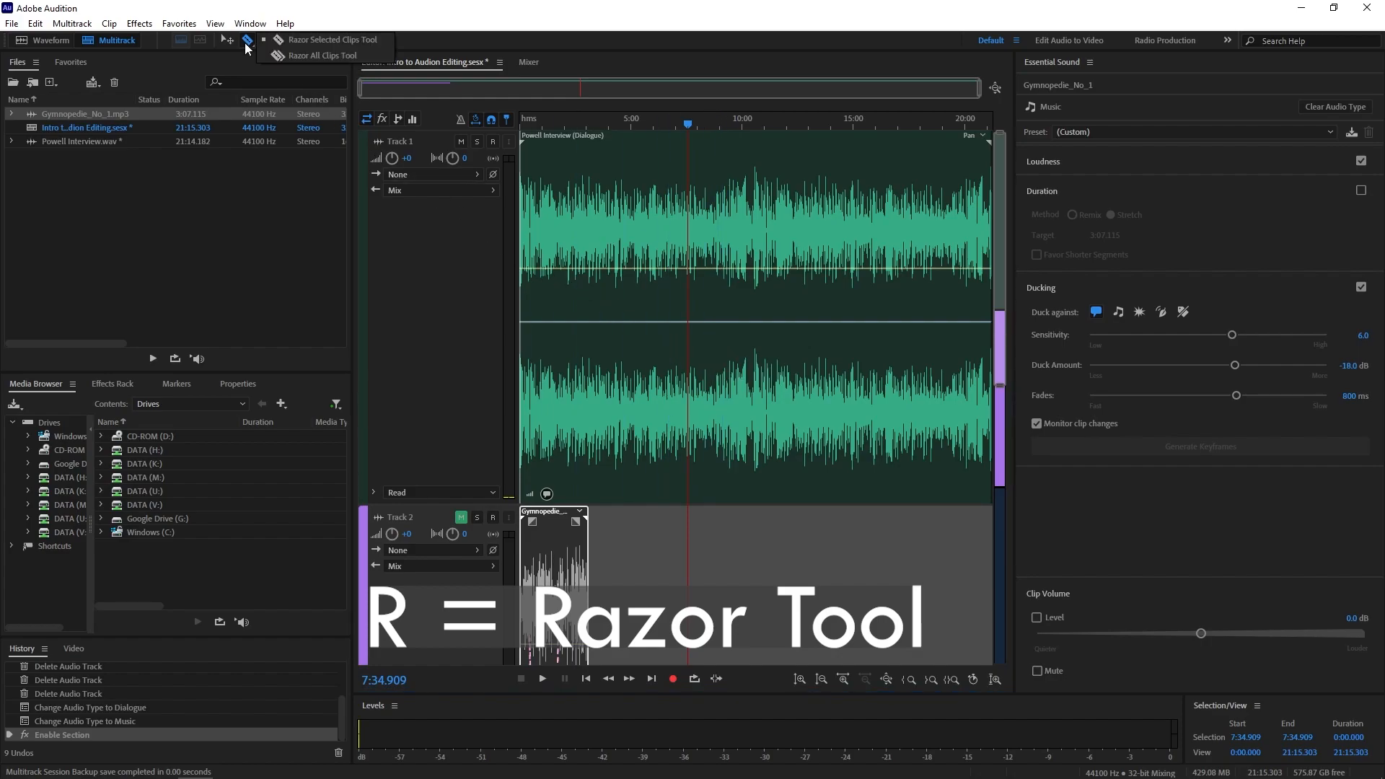
left_click(318, 56)
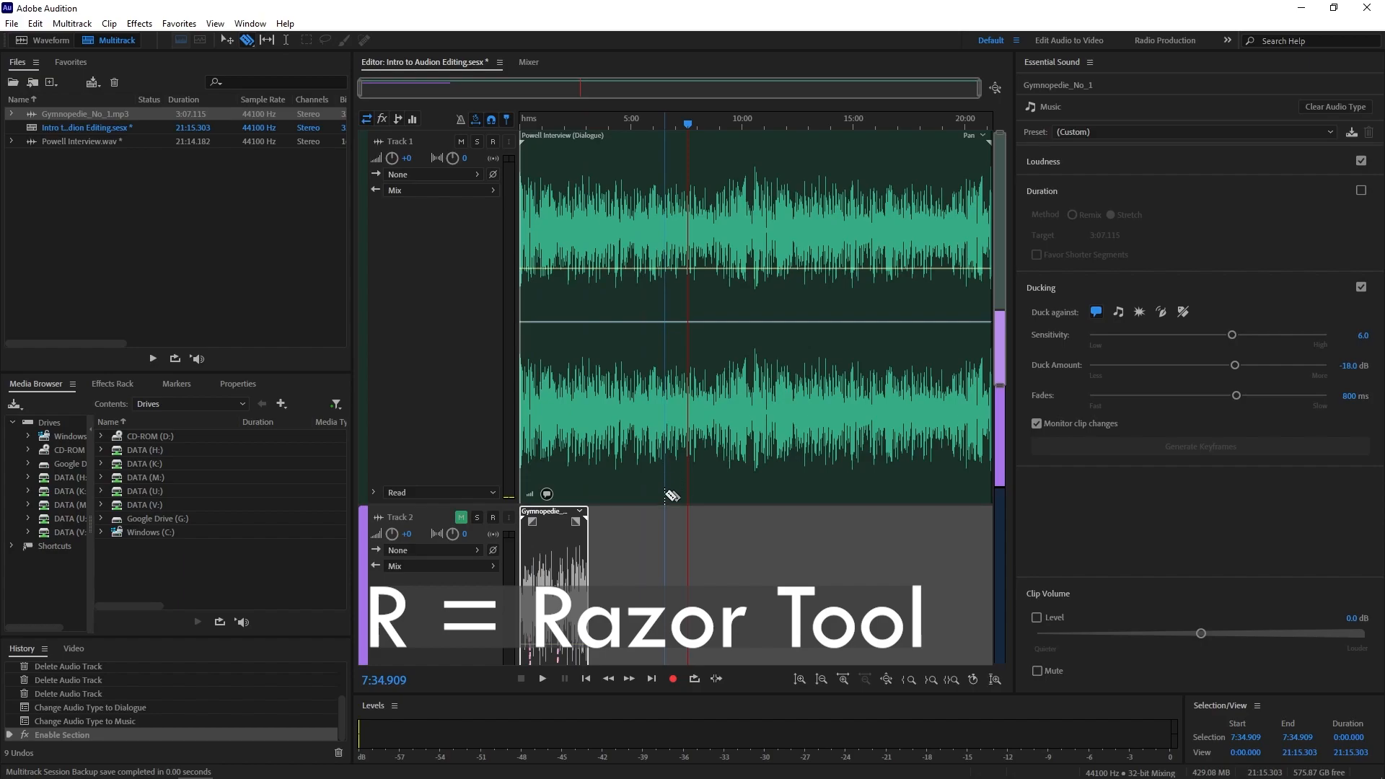
left_click(552, 559)
left_click(566, 560)
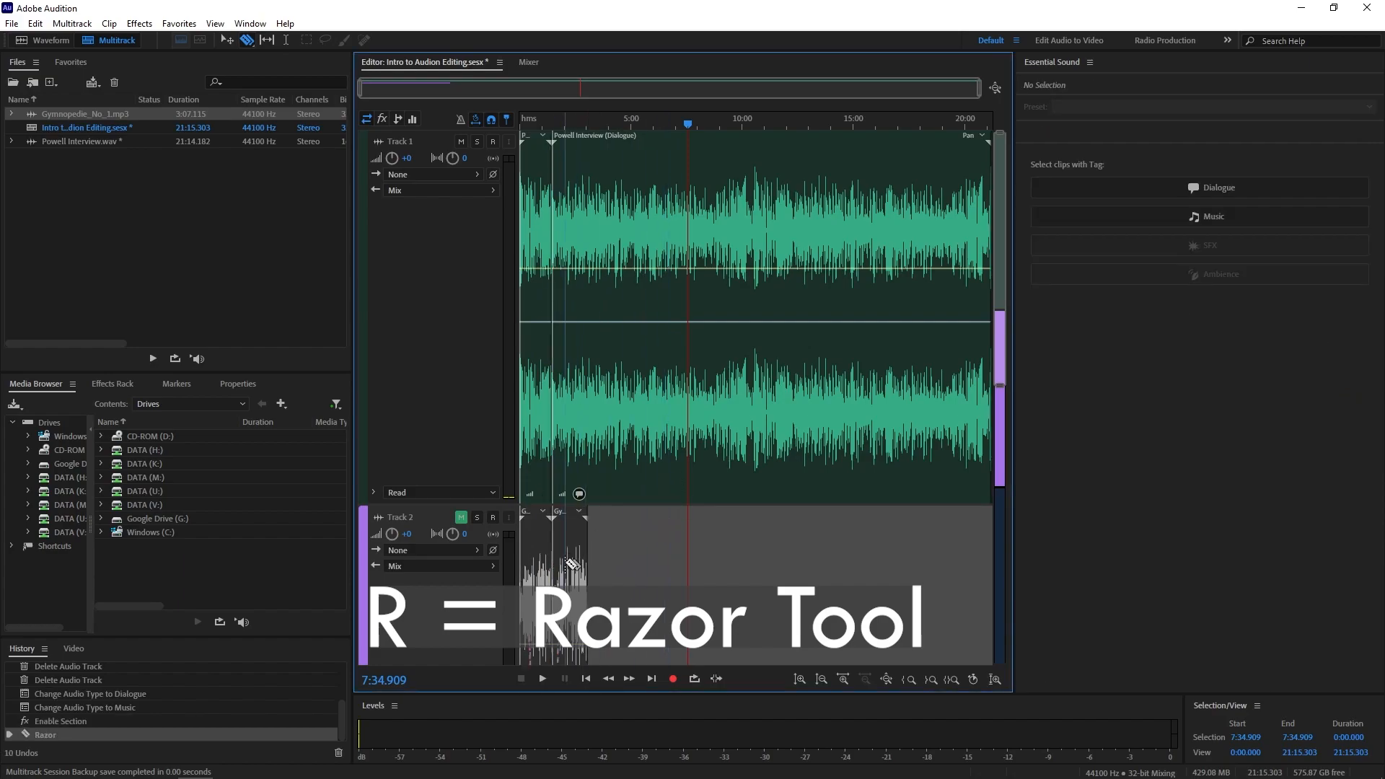
left_click(572, 563)
left_click(536, 558)
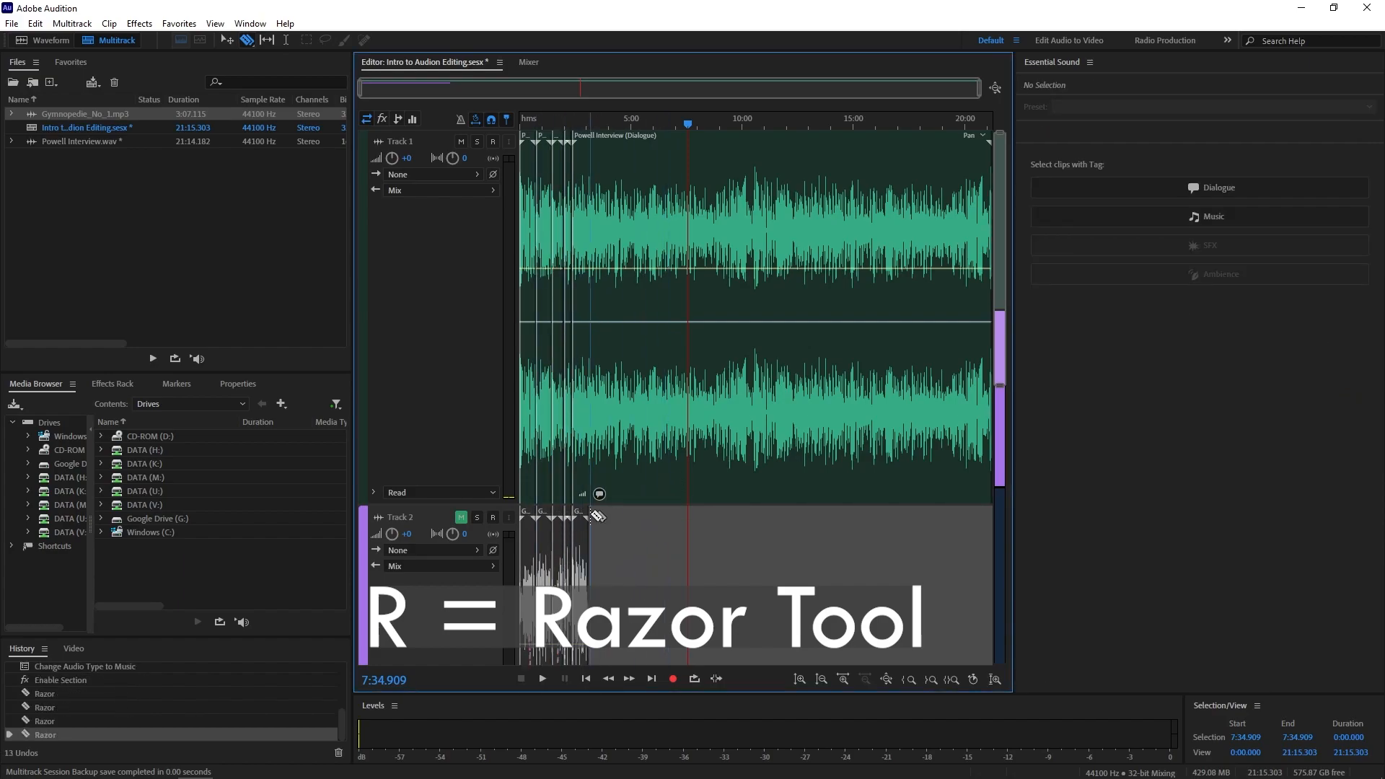
Undo the four razor cuts across both tracks.
key("ctrl+z")
key("ctrl+z")
key("ctrl+z")
key("ctrl+z")
Cut the Powell Interview clip at about 5:40 and 7:00 with the Razor Selected Clips tool.
left_click(246, 39)
left_click(264, 55)
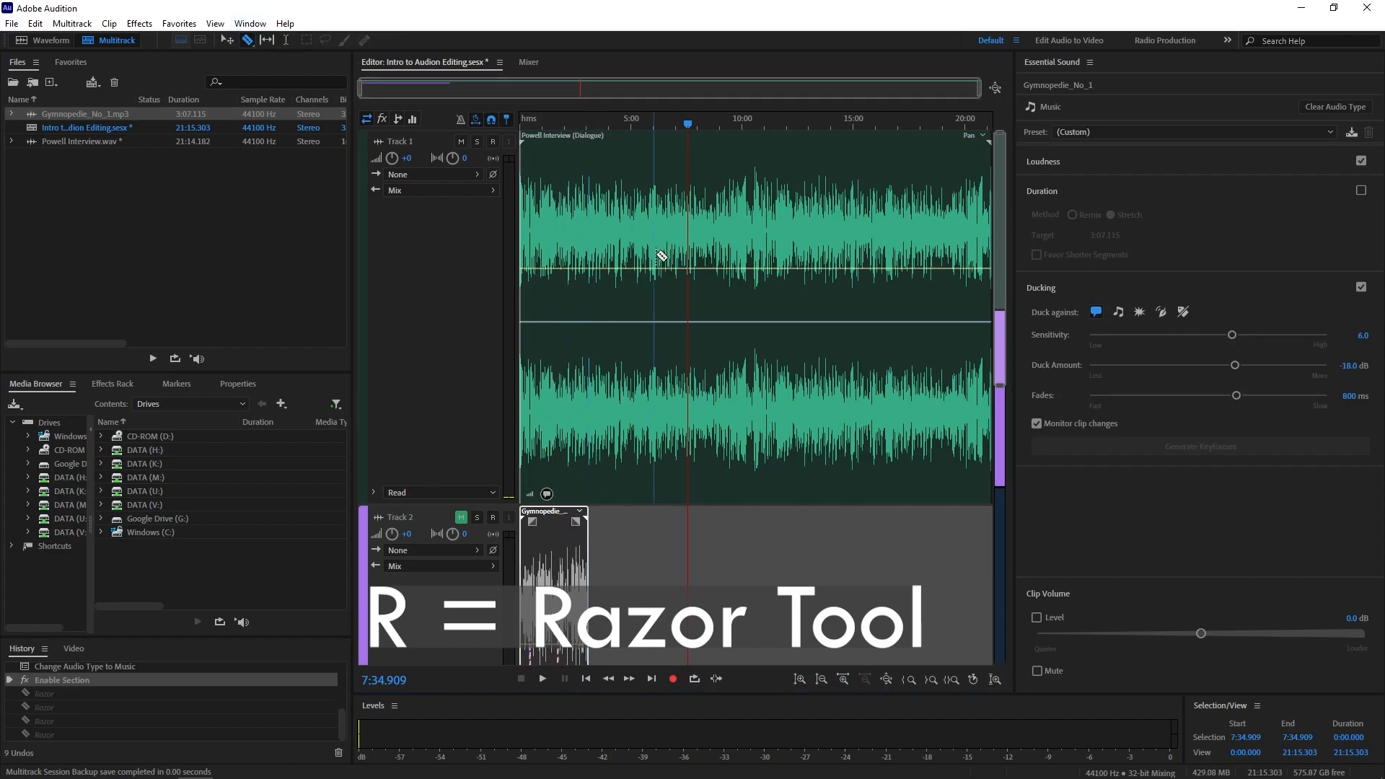
left_click(647, 297)
left_click(647, 297)
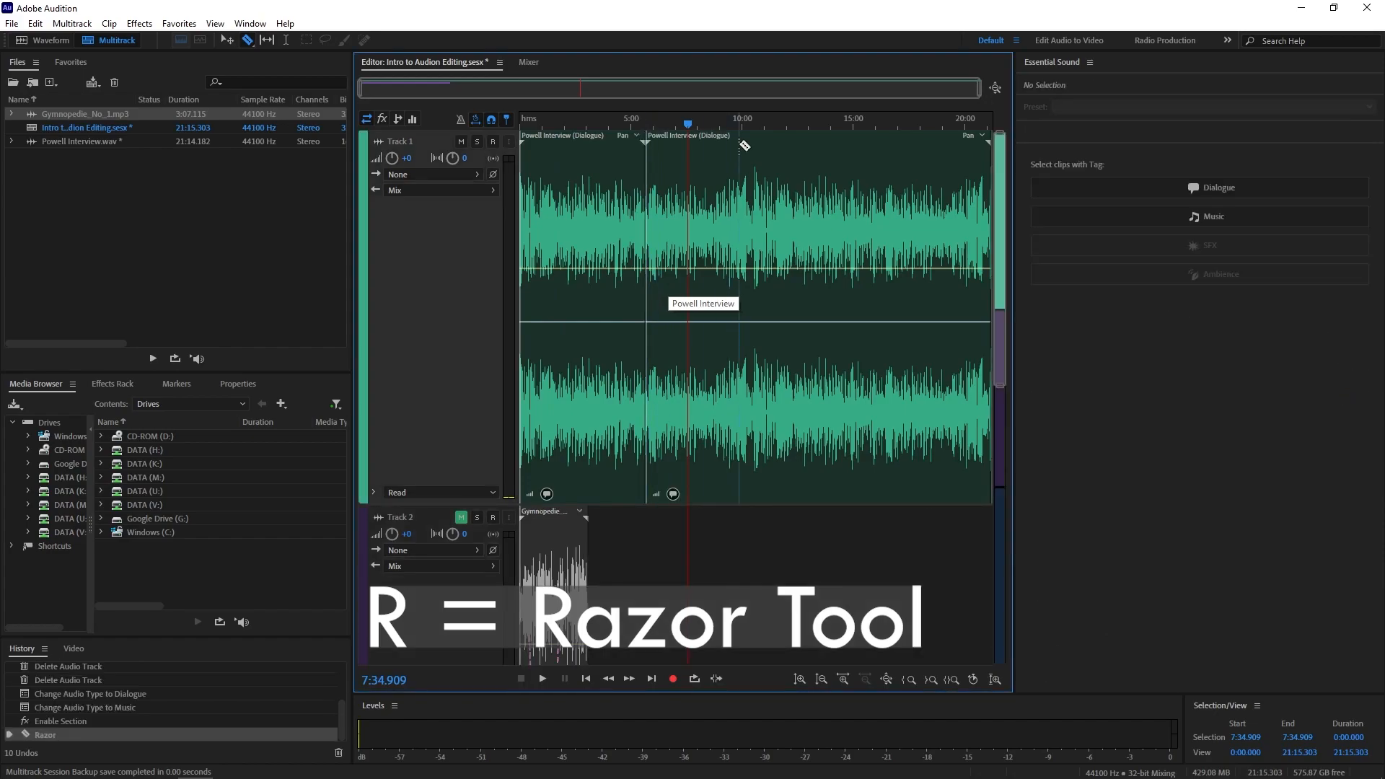
left_click(671, 136)
key("equal")
key("equal")
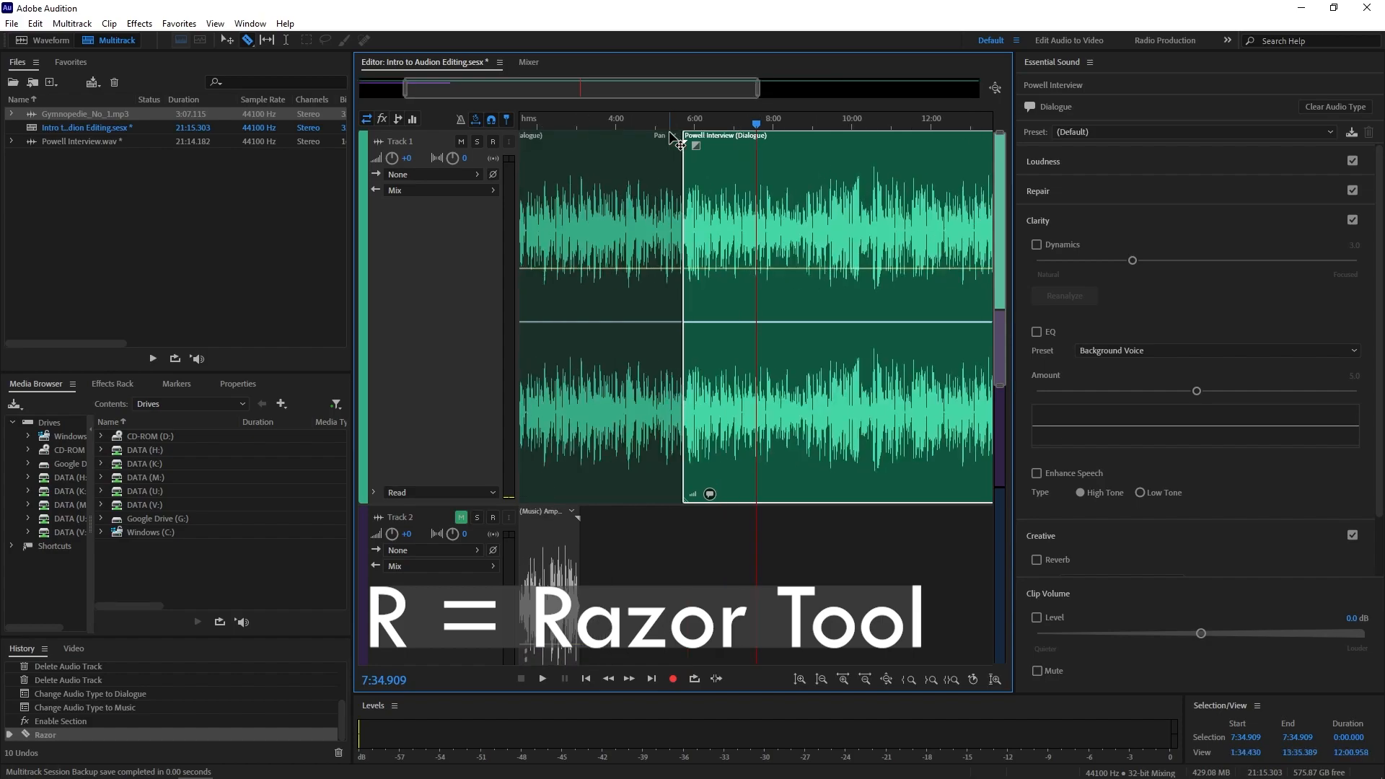
left_click(727, 240)
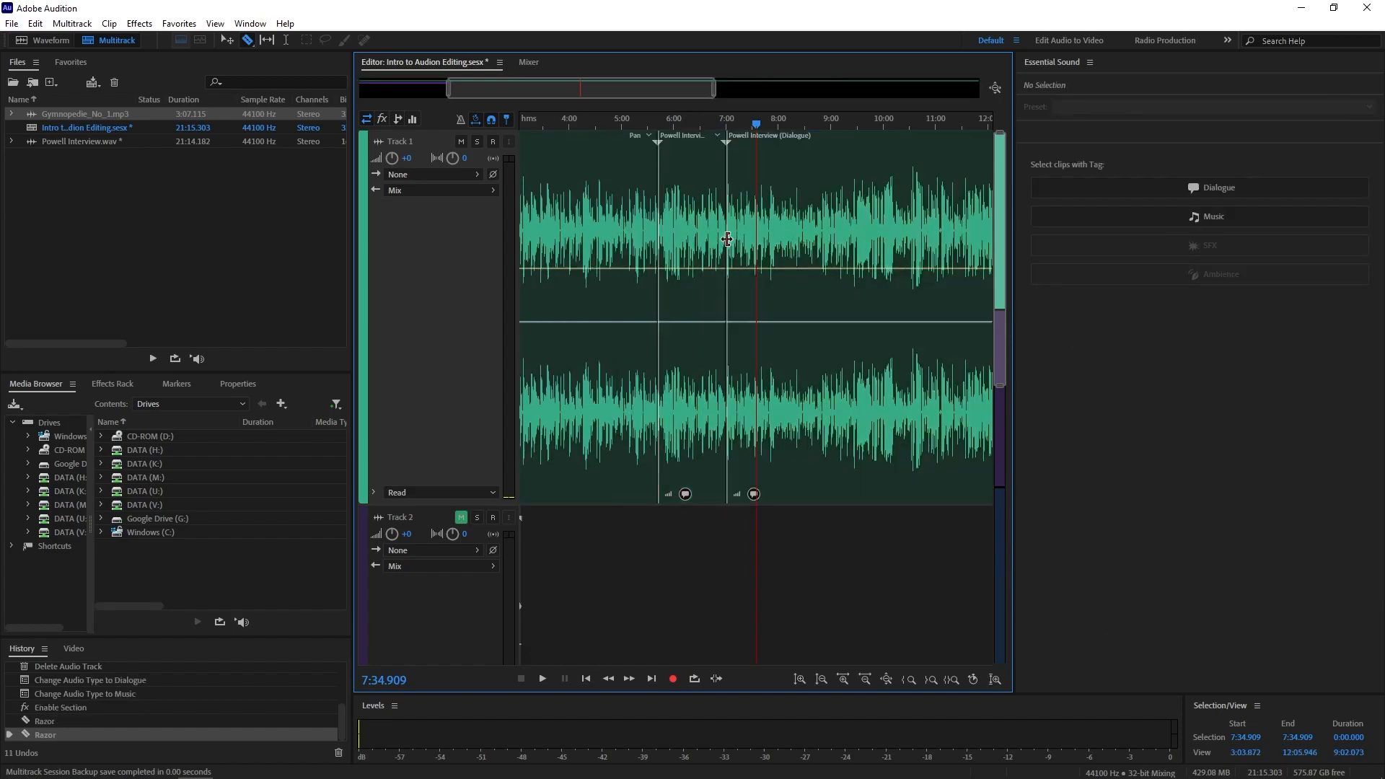
key("backslash")
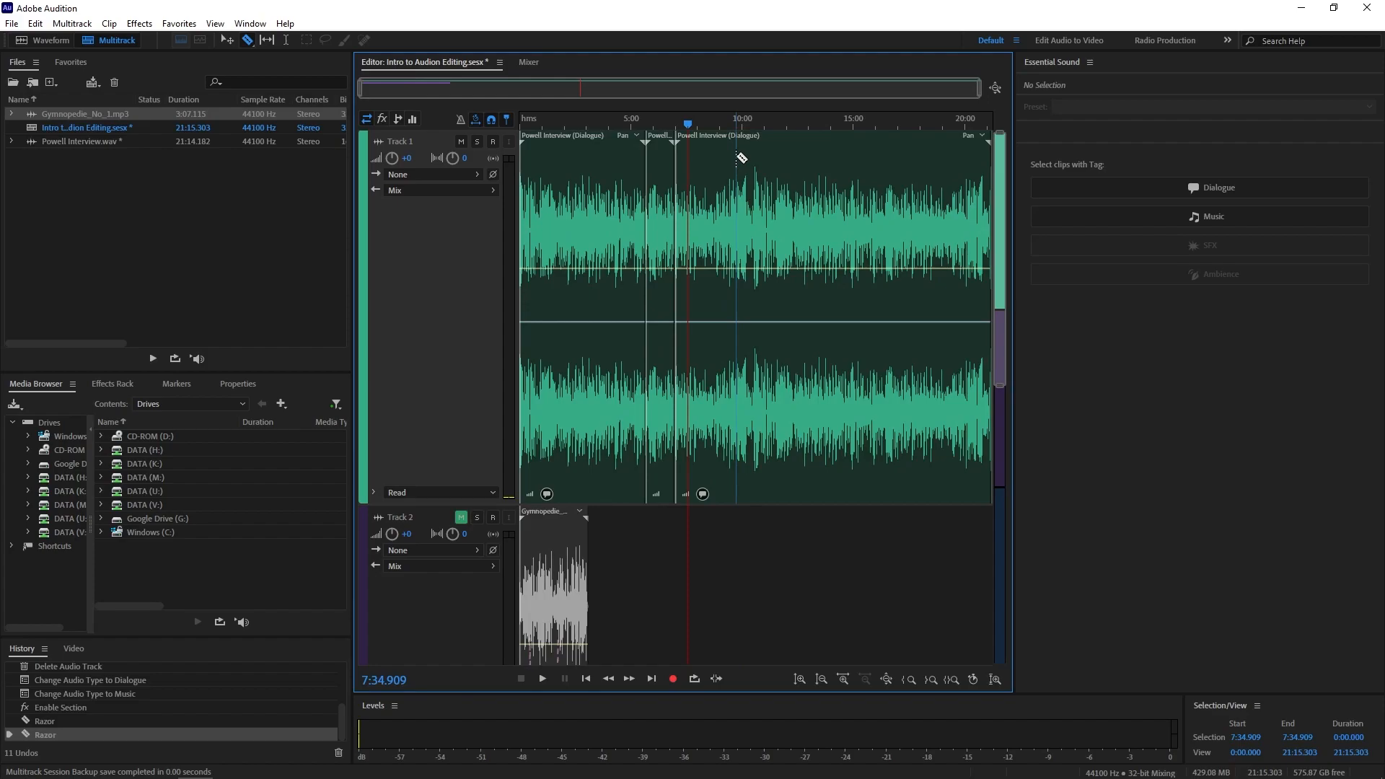
Ripple delete the interview section before the first cut with the Move tool active.
left_click(228, 42)
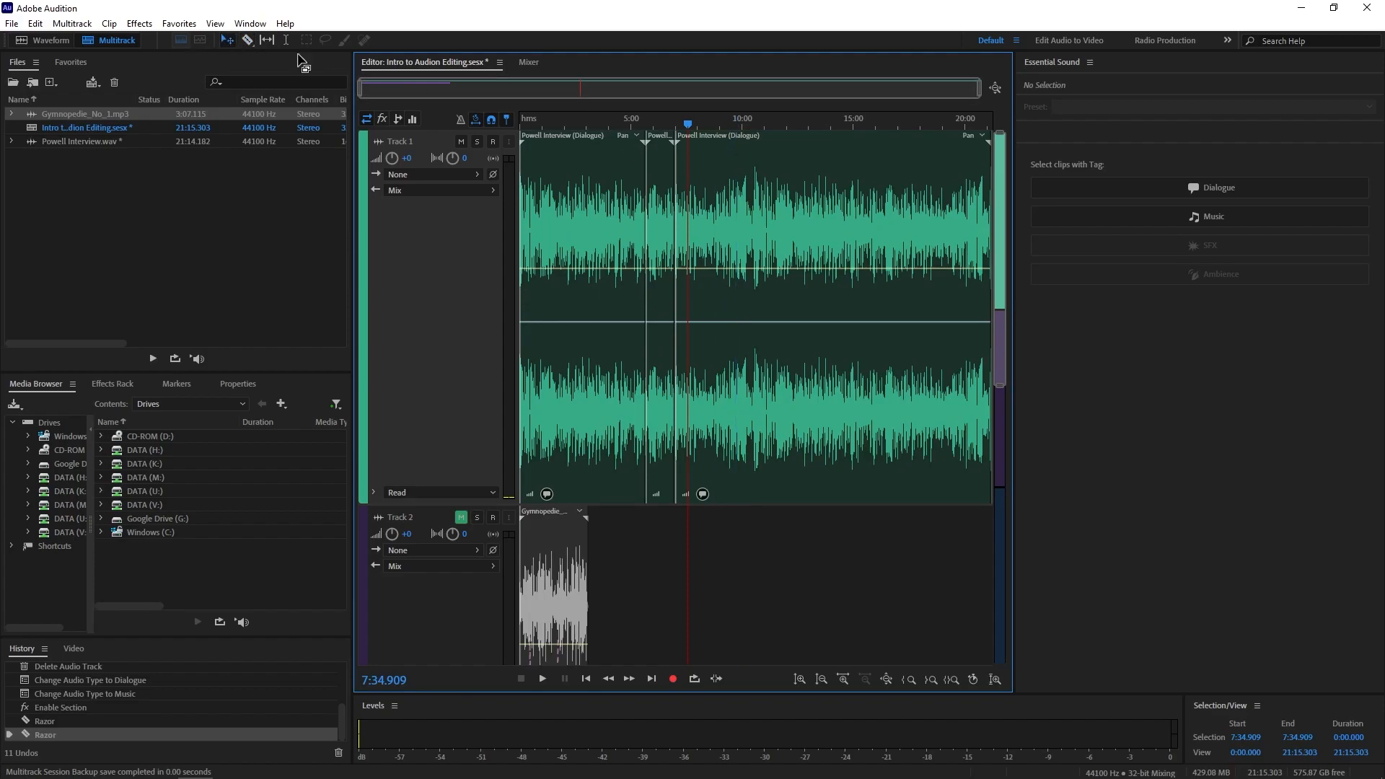
left_click(564, 204)
left_click(663, 196)
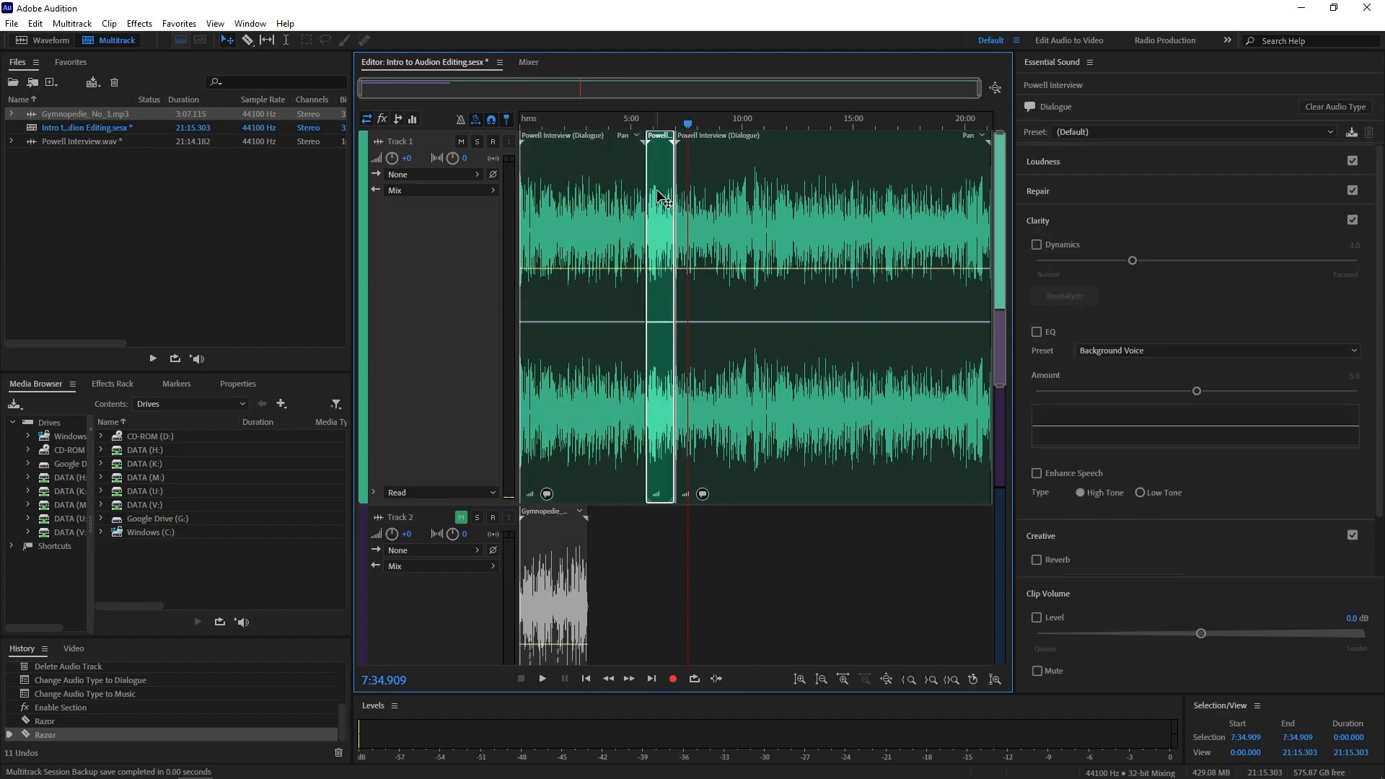
left_click(618, 218)
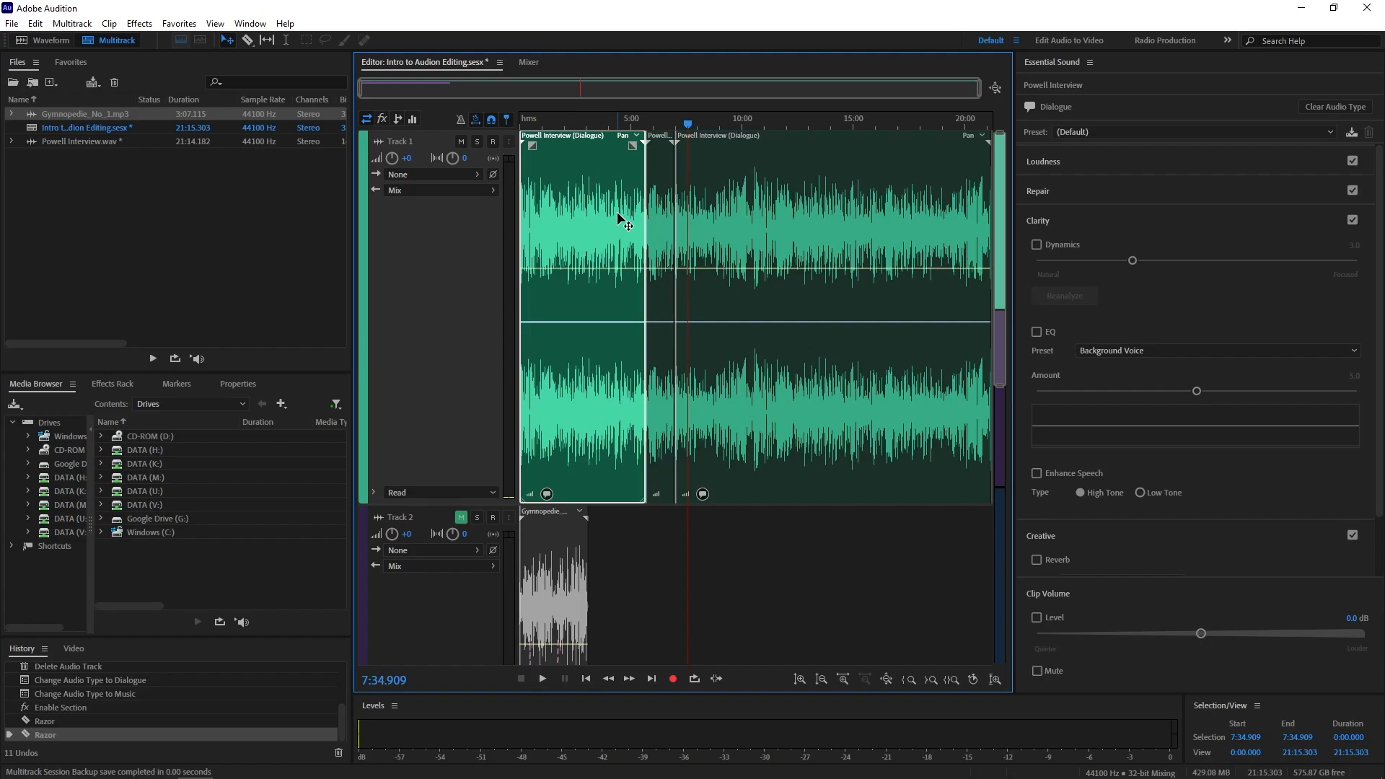
key("shift+Delete")
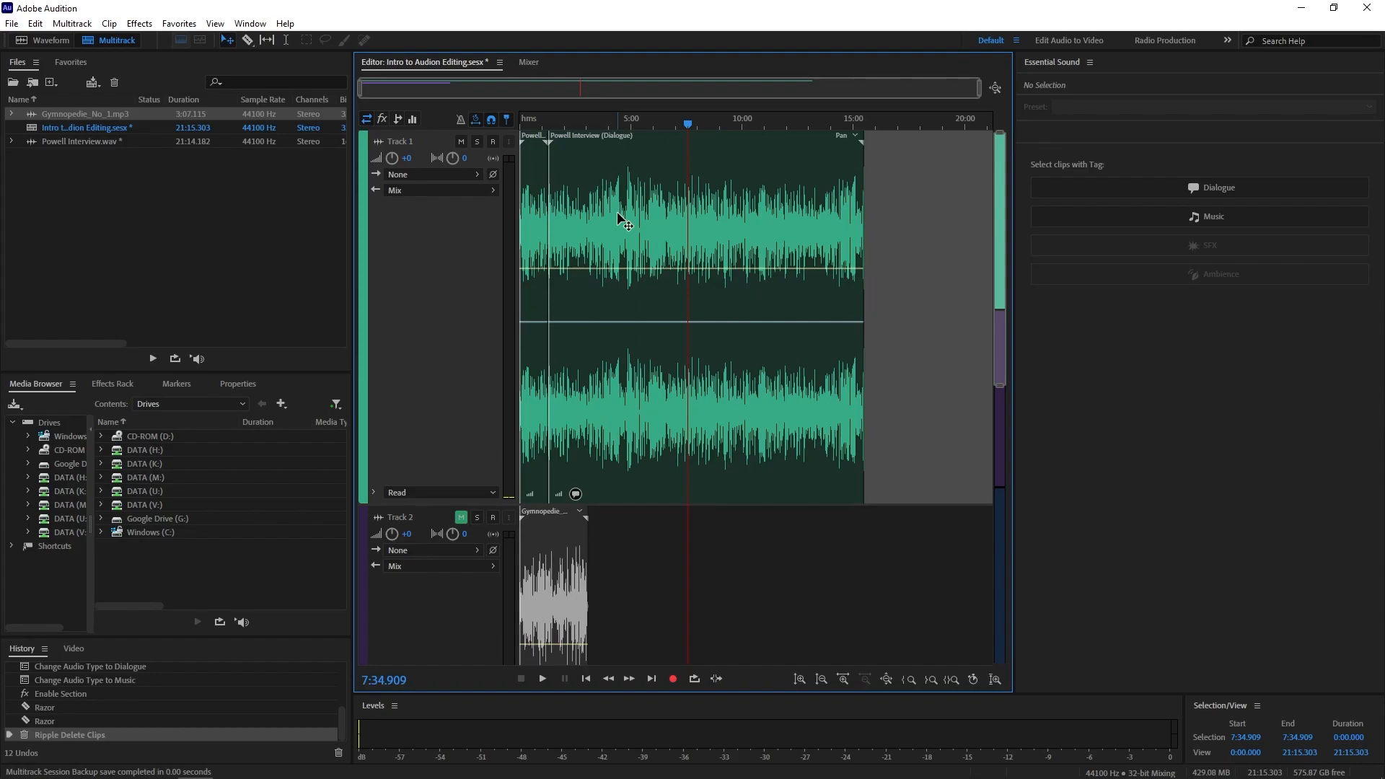
Play the interview on Track 1 from about 0:15 and replay the passage around 0:23 to find a cut point.
left_click(526, 121)
key("equal")
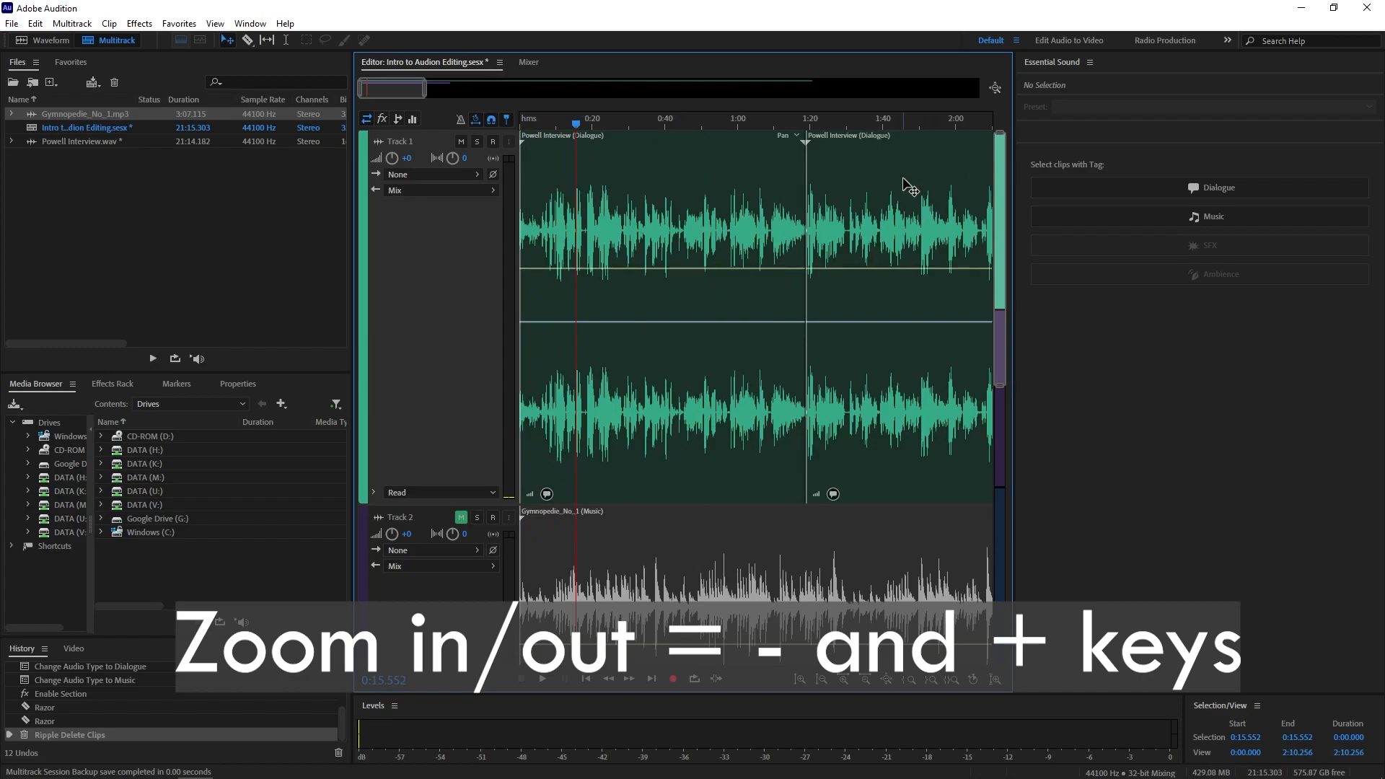
key("space")
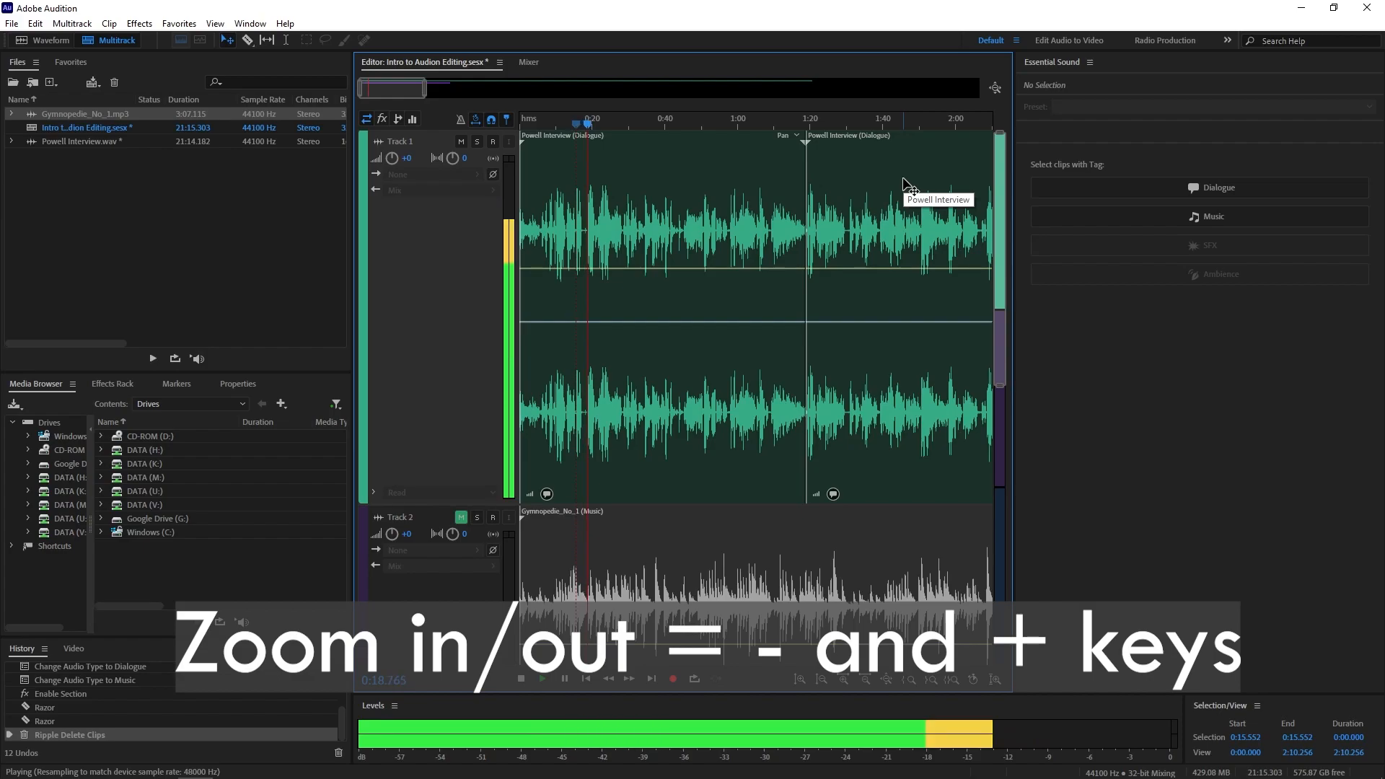
key("equal")
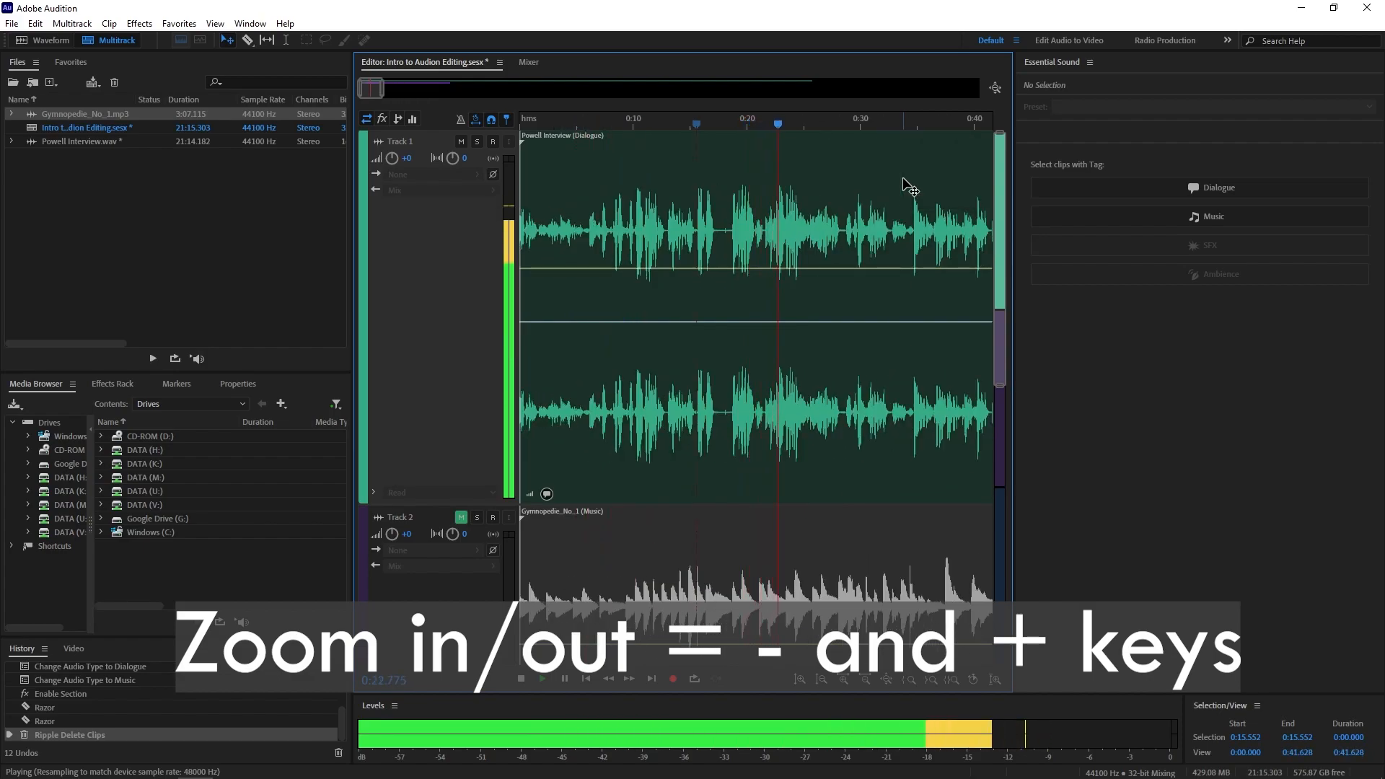
key("space")
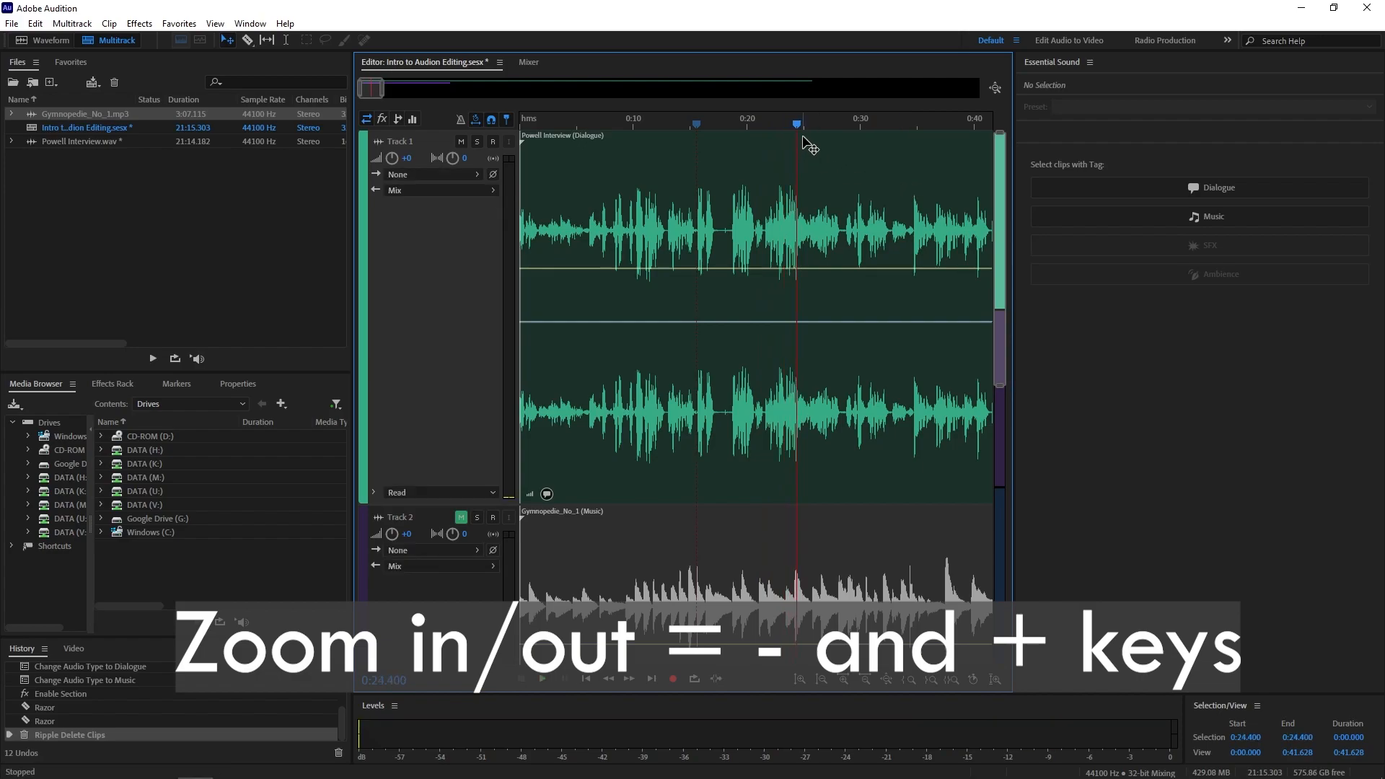
left_click_drag(795, 125, 784, 127)
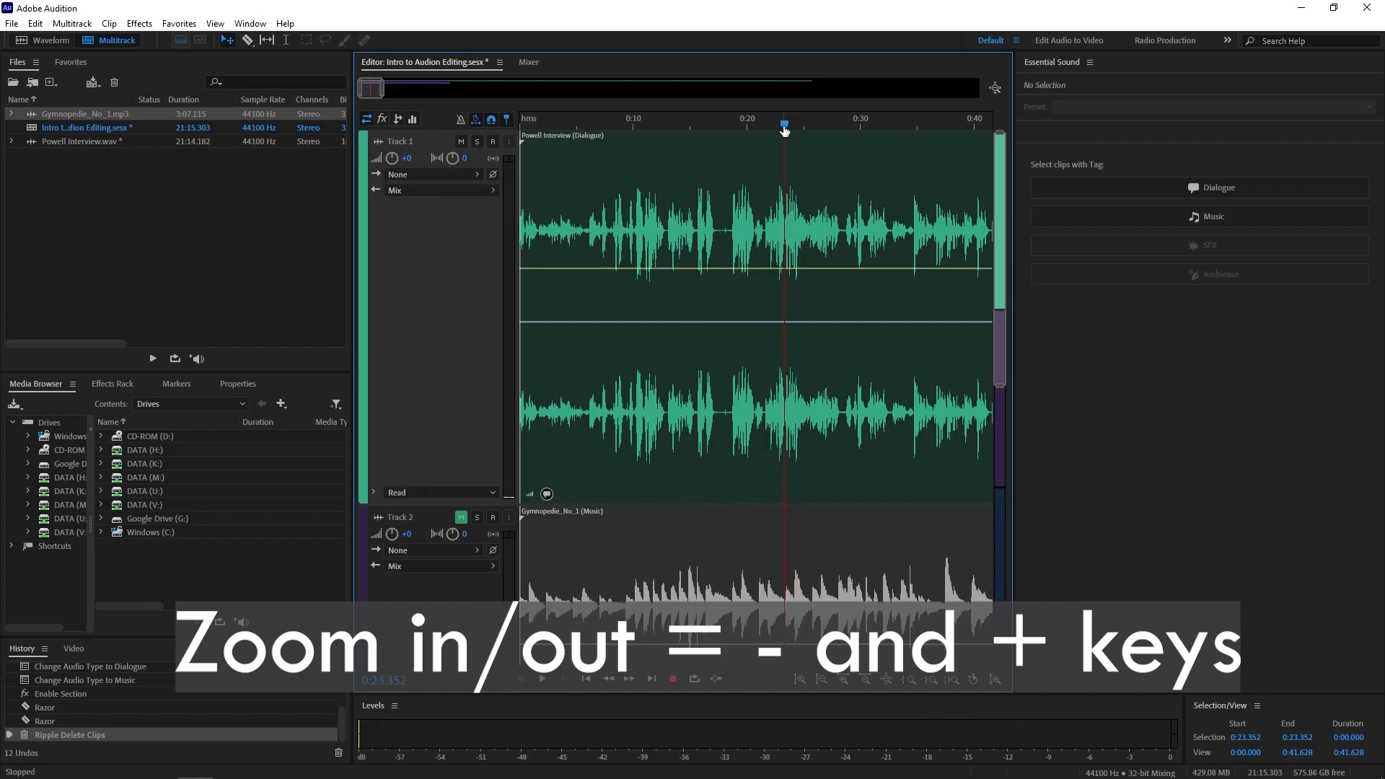
key("space")
key("space")
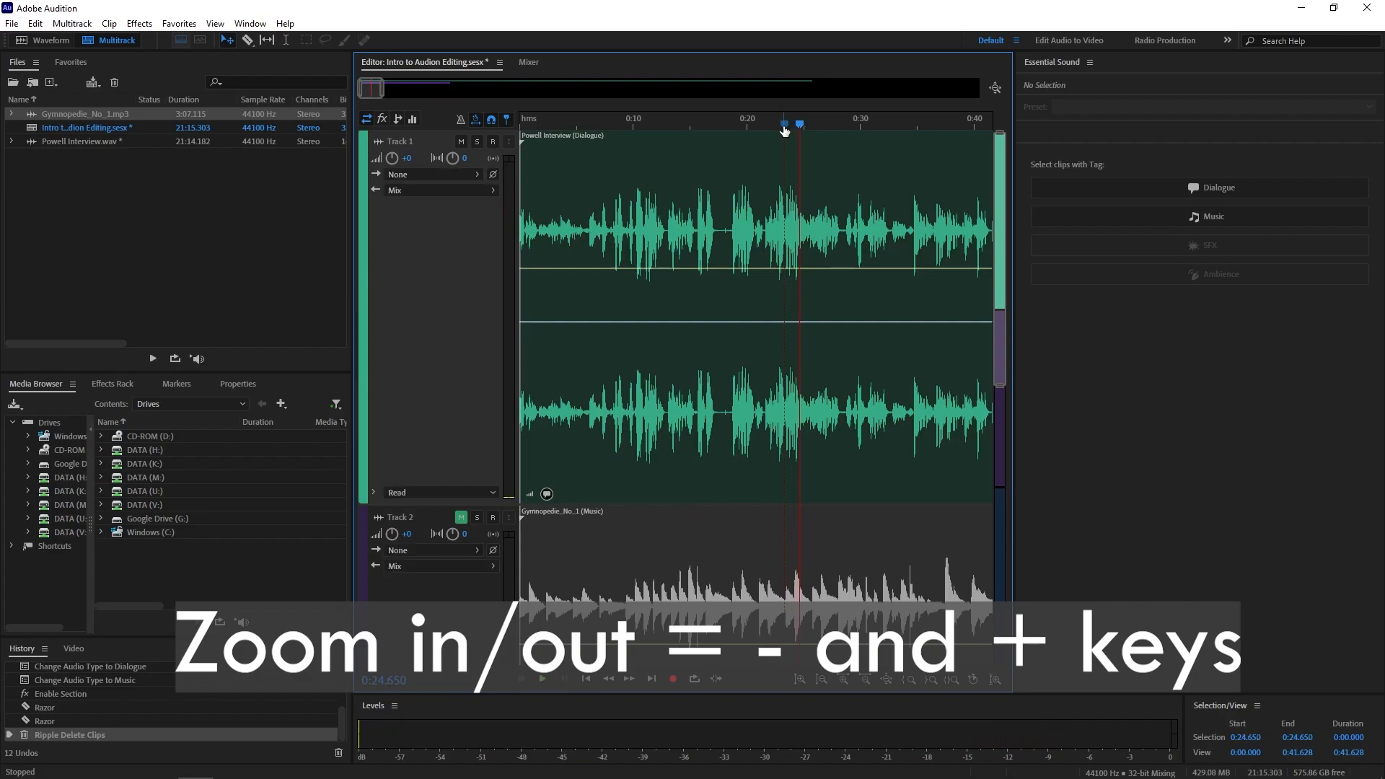
Place the playhead at about 0:23.2 and maximize the Editor panel to full screen.
left_click(784, 127)
key("=")
key("=")
key("=")
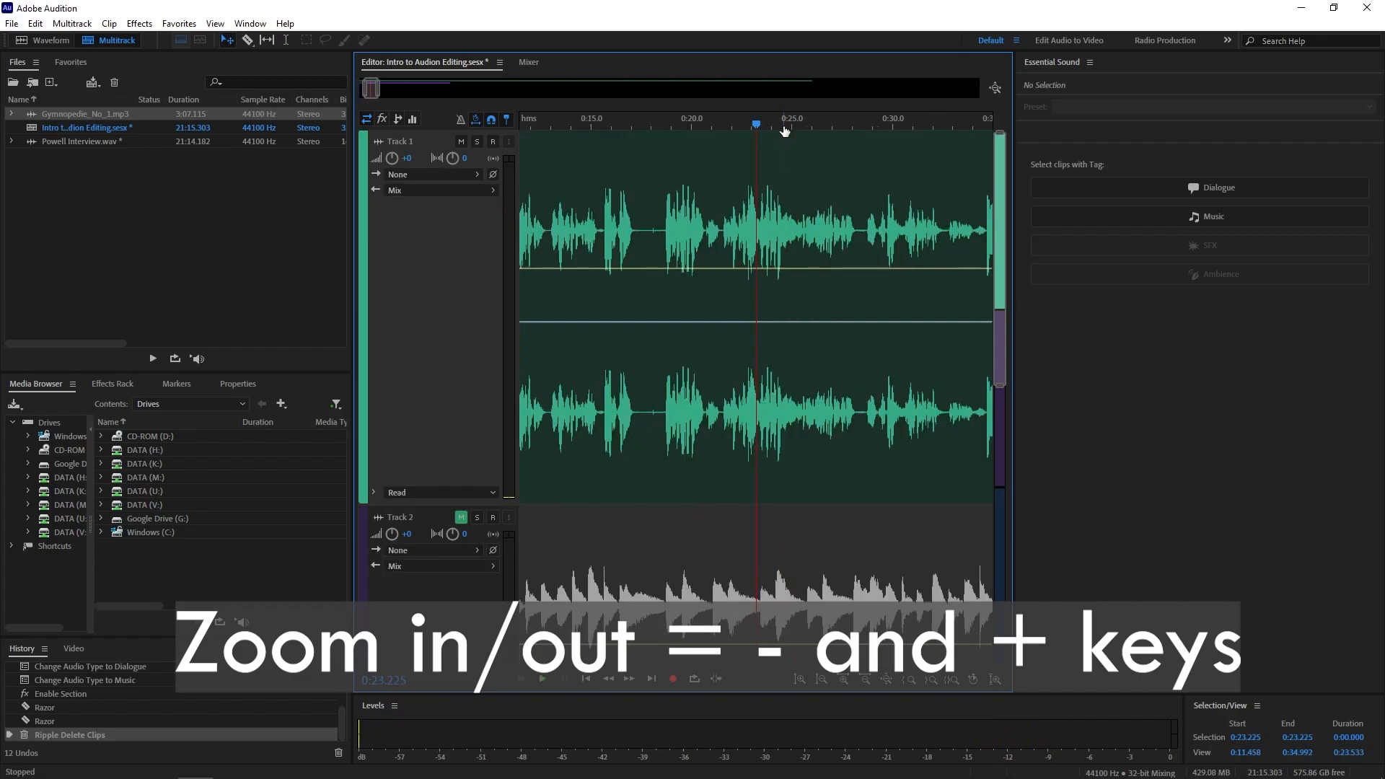
key("minus")
key("minus")
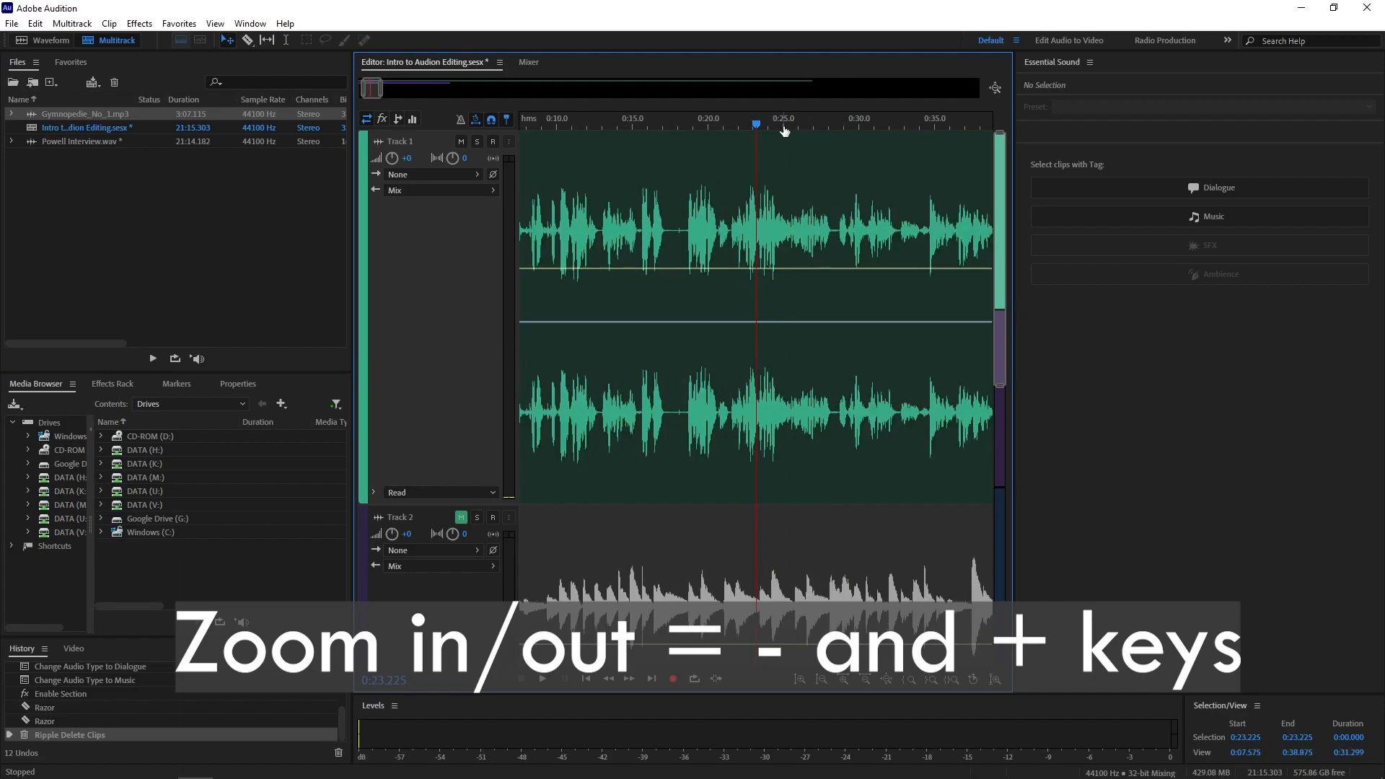
key("grave")
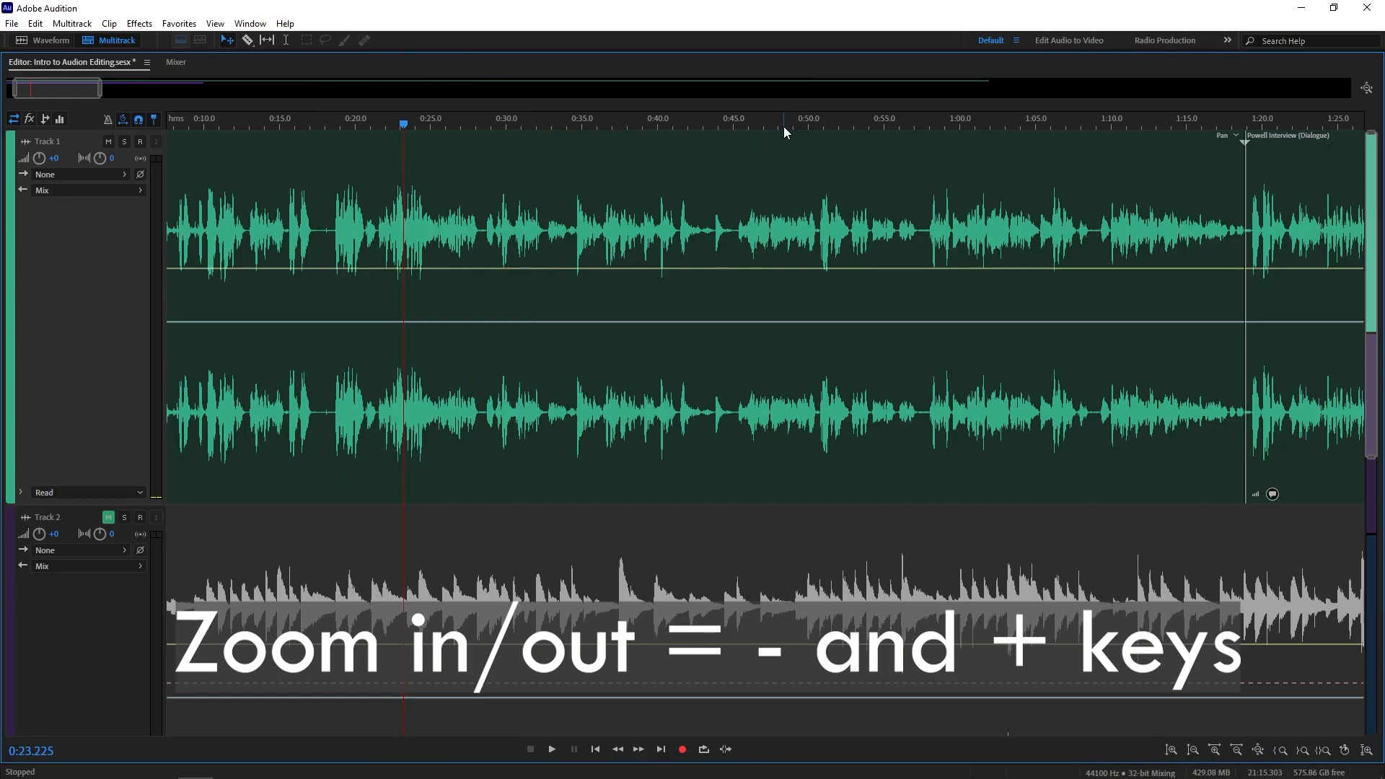
key("grave")
key("grave")
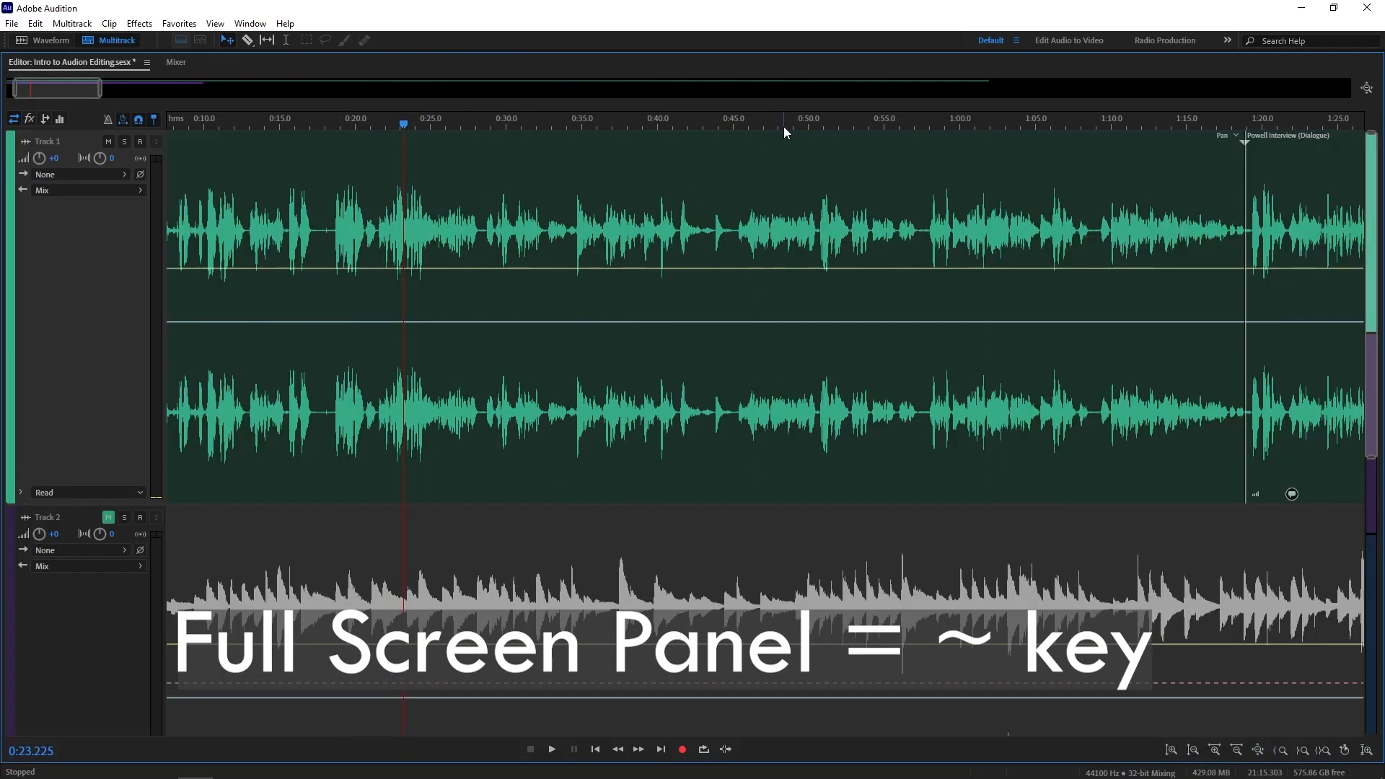
key("grave")
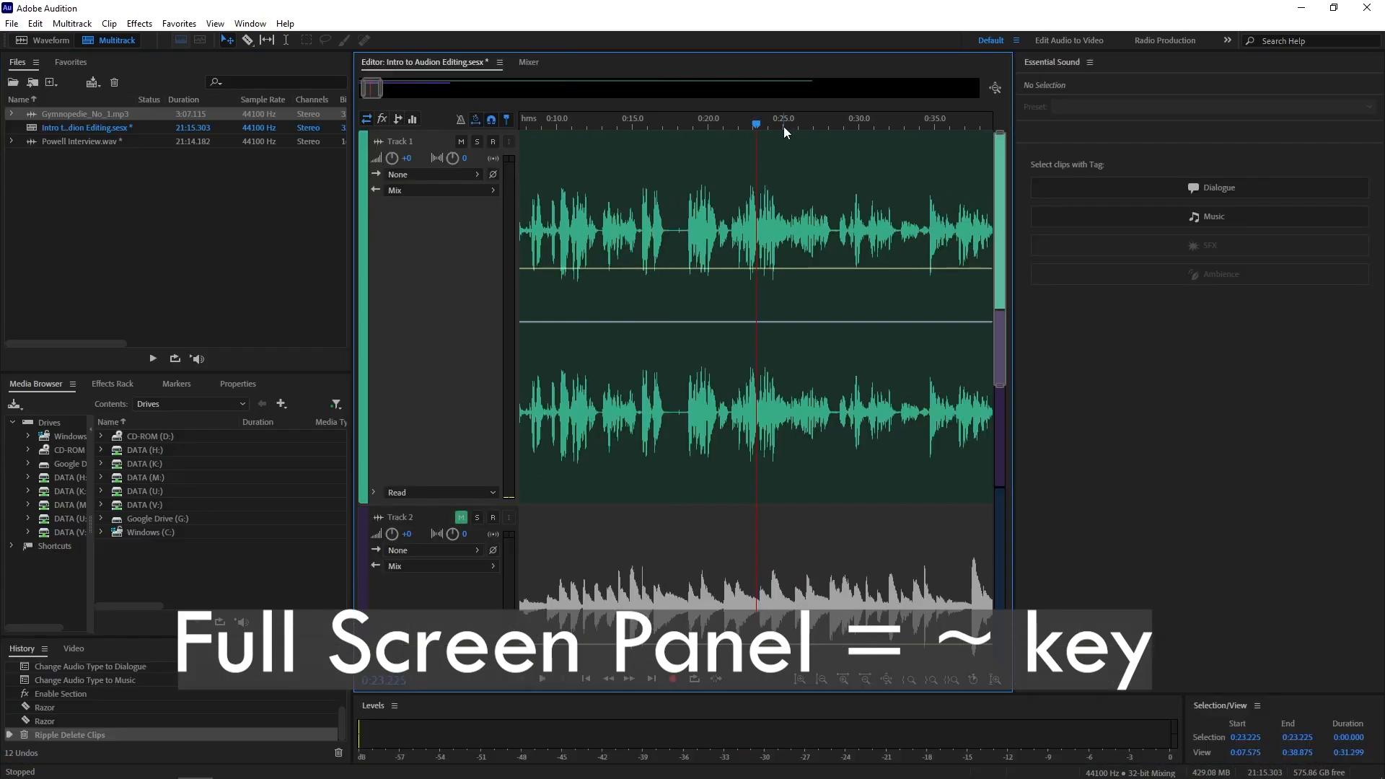
key("grave")
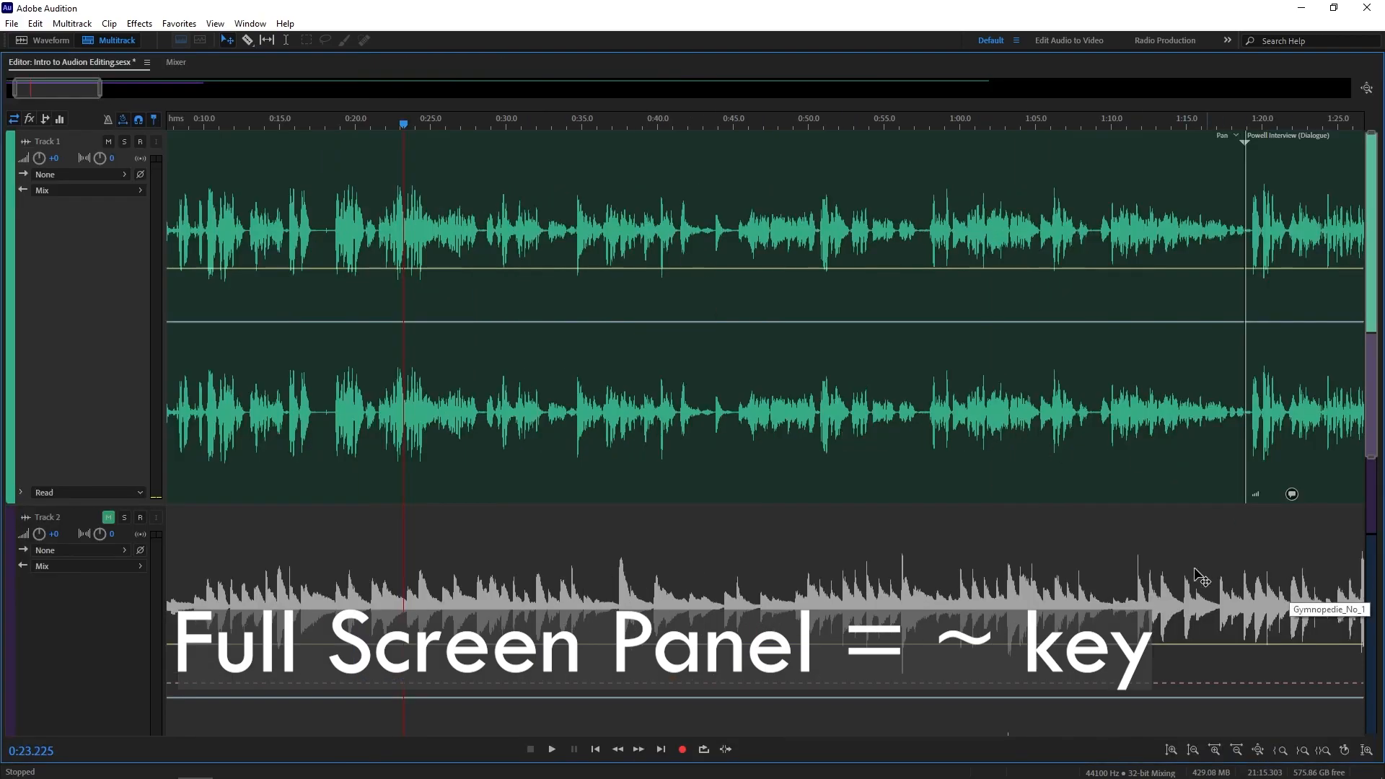
Replay the passage around 0:23 and cut the Powell Interview clip at 0:23.635 with the Razor tool.
key("space")
key("space")
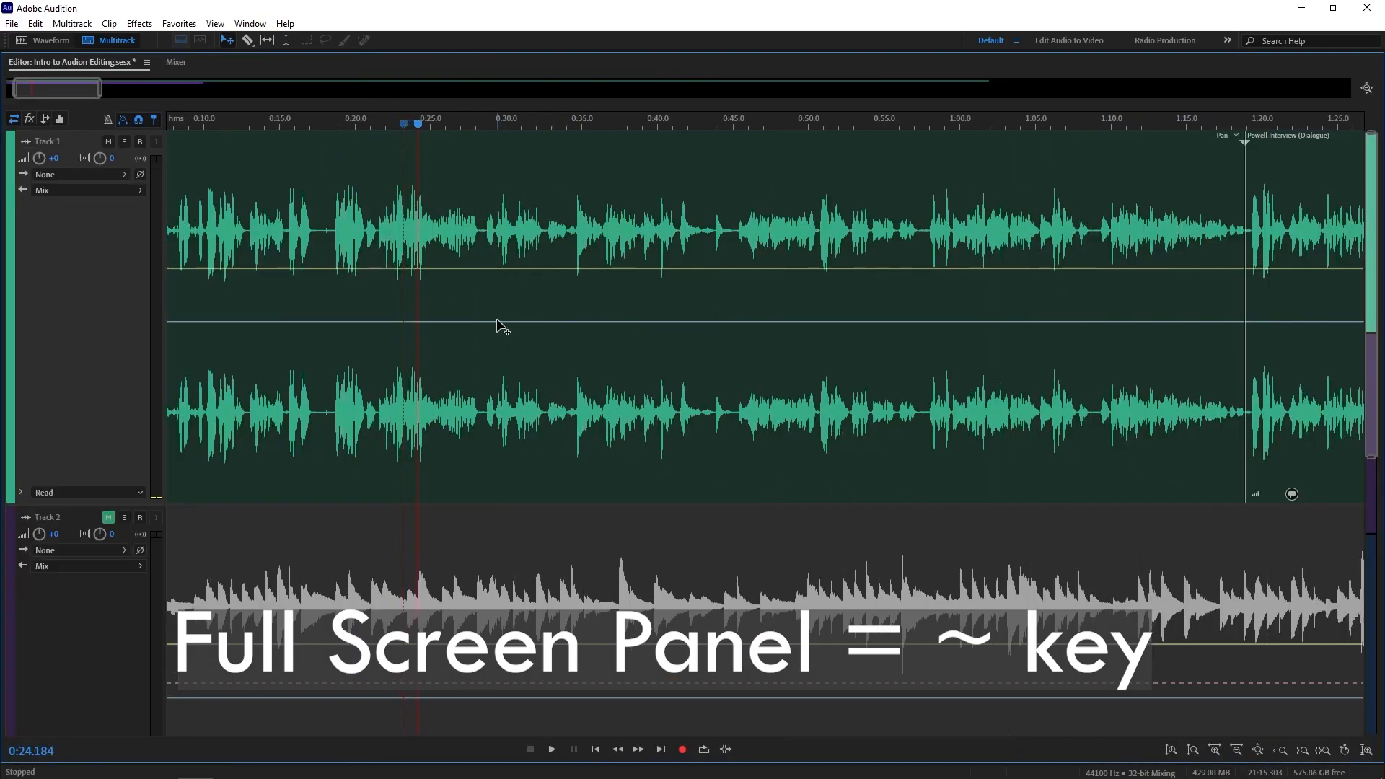
key("equal")
key("space")
key("space")
left_click(731, 134)
key("space")
key("space")
left_click(740, 134)
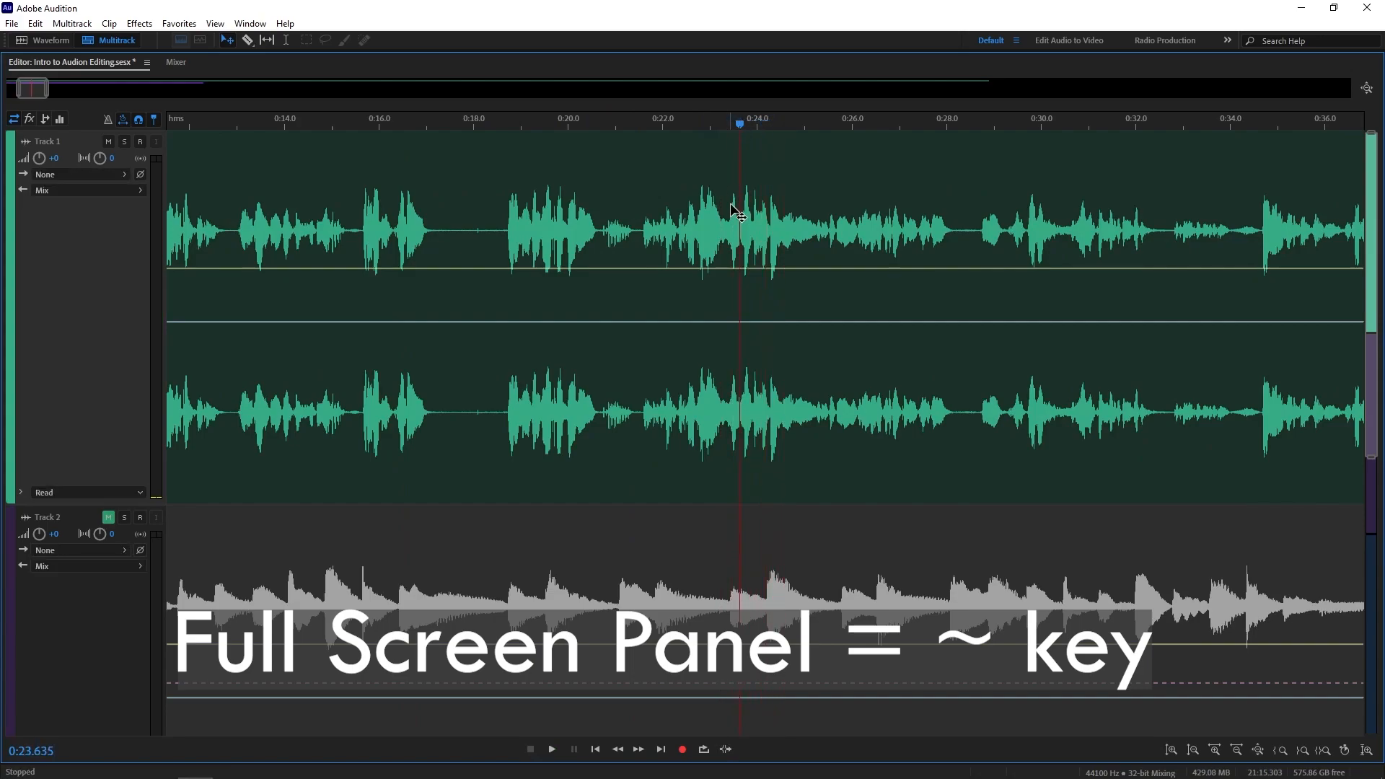
key("r")
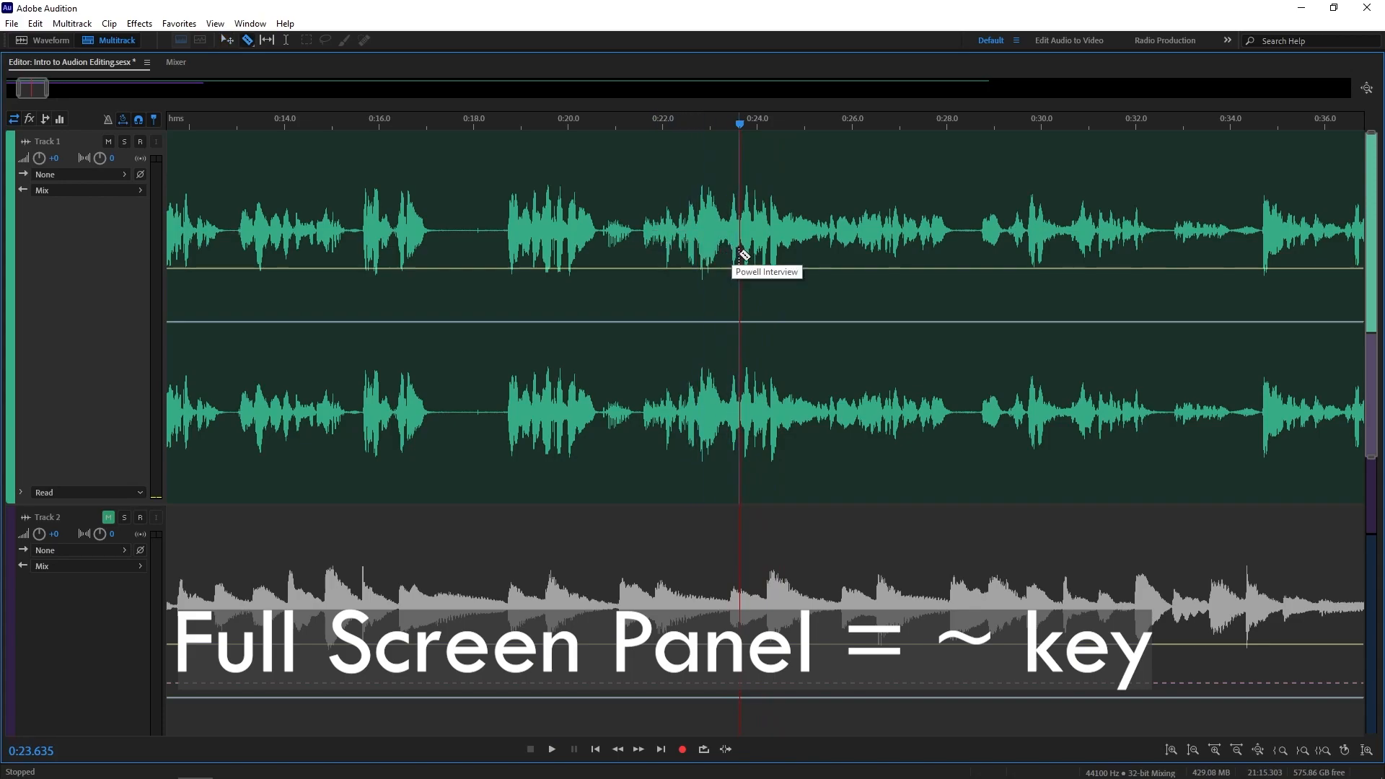
key("minus")
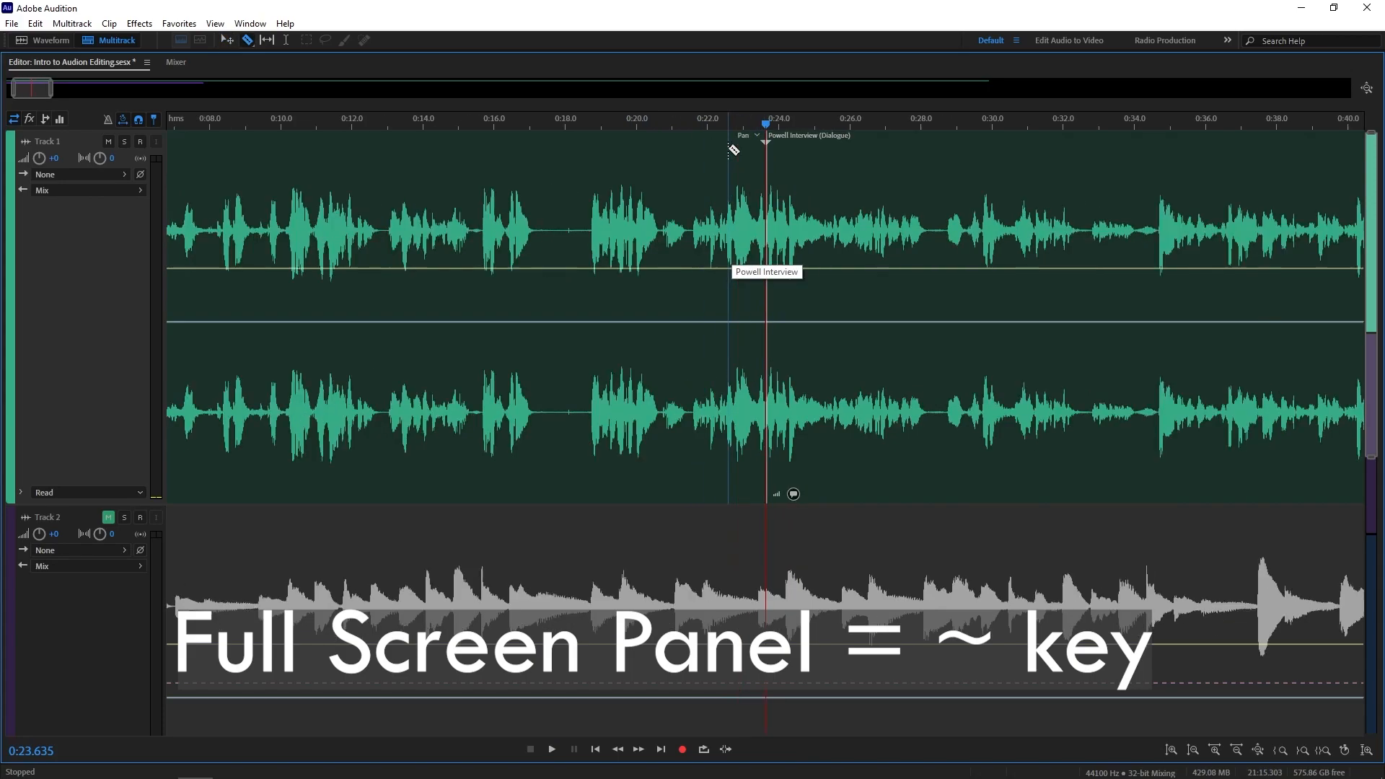
Ripple delete the interview section before the 0:23.635 cut with the Move tool active.
key("minus")
key("minus")
key("v")
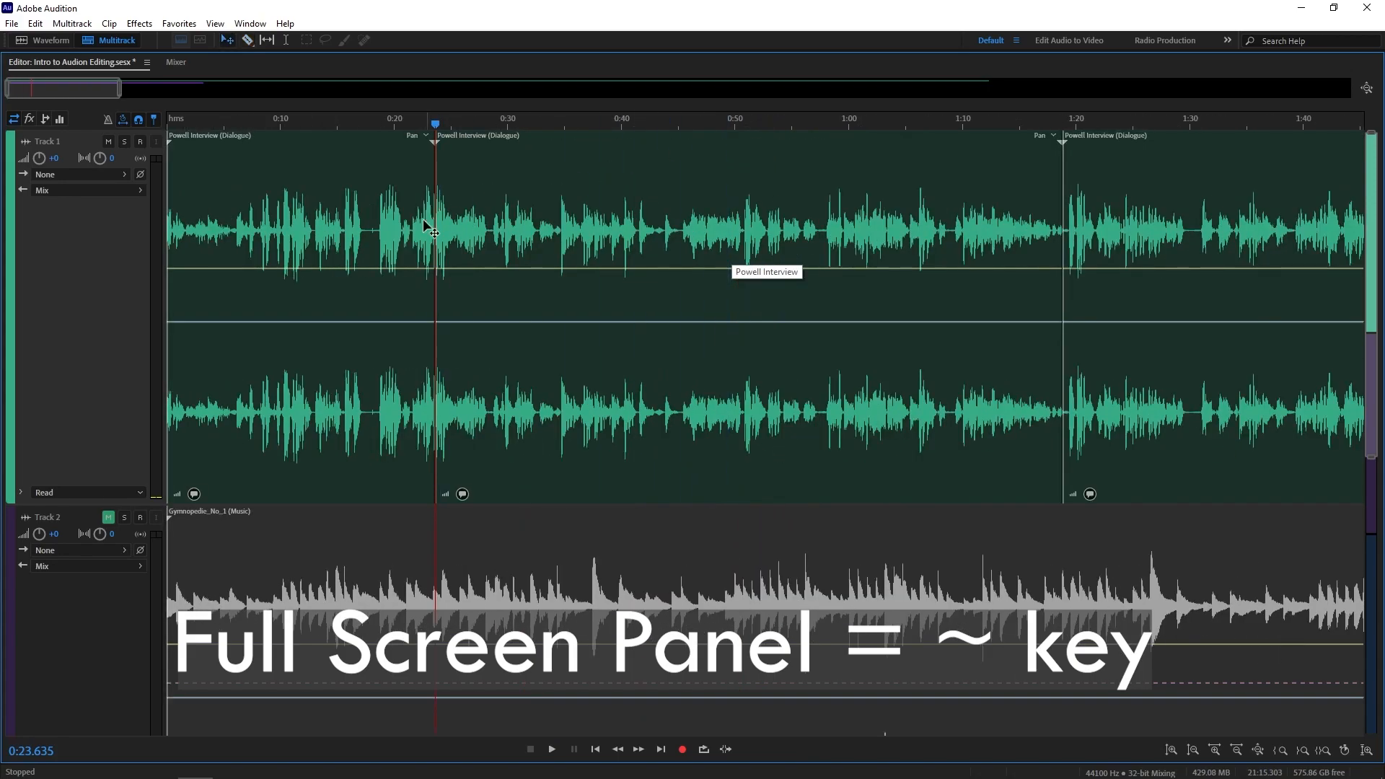
left_click(347, 205)
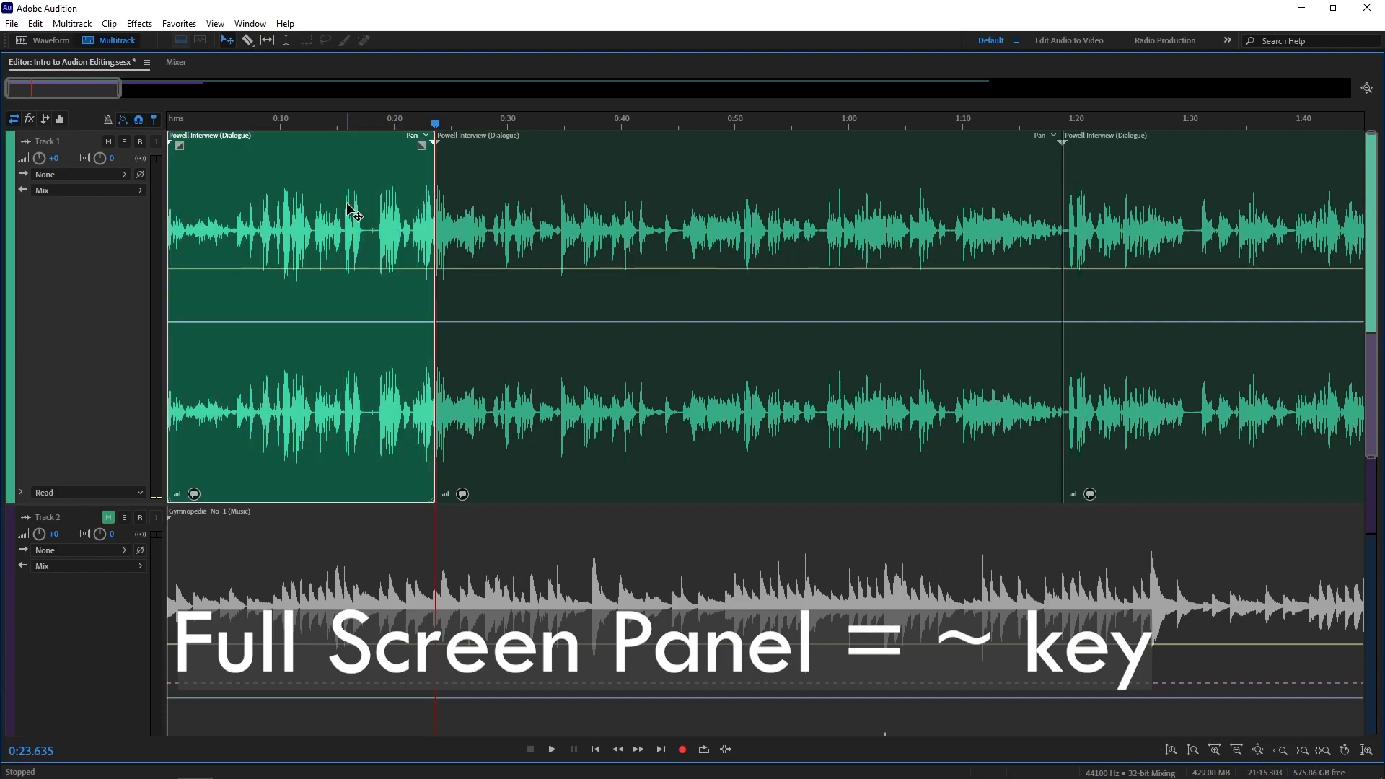
key("shift+Delete")
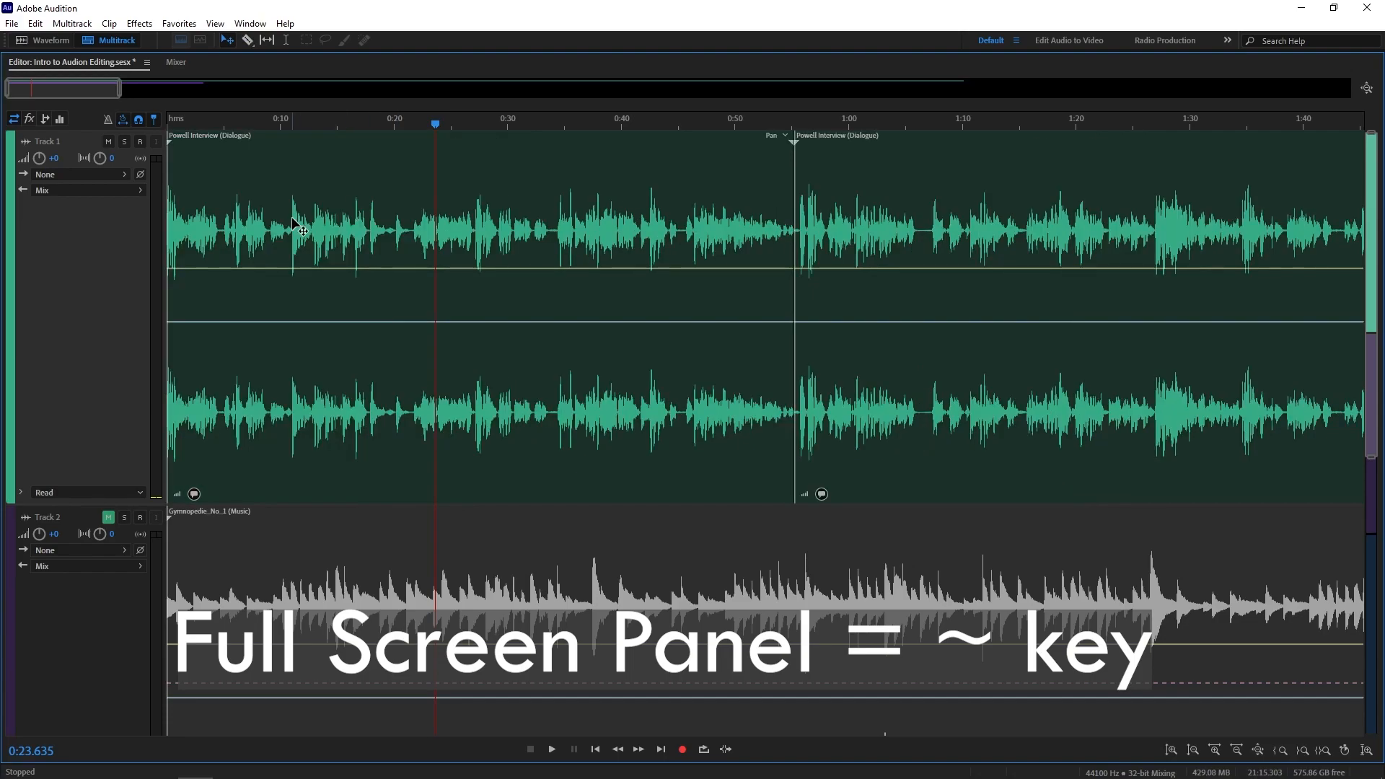
Return the playhead to the start of the session.
key("minus")
key("minus")
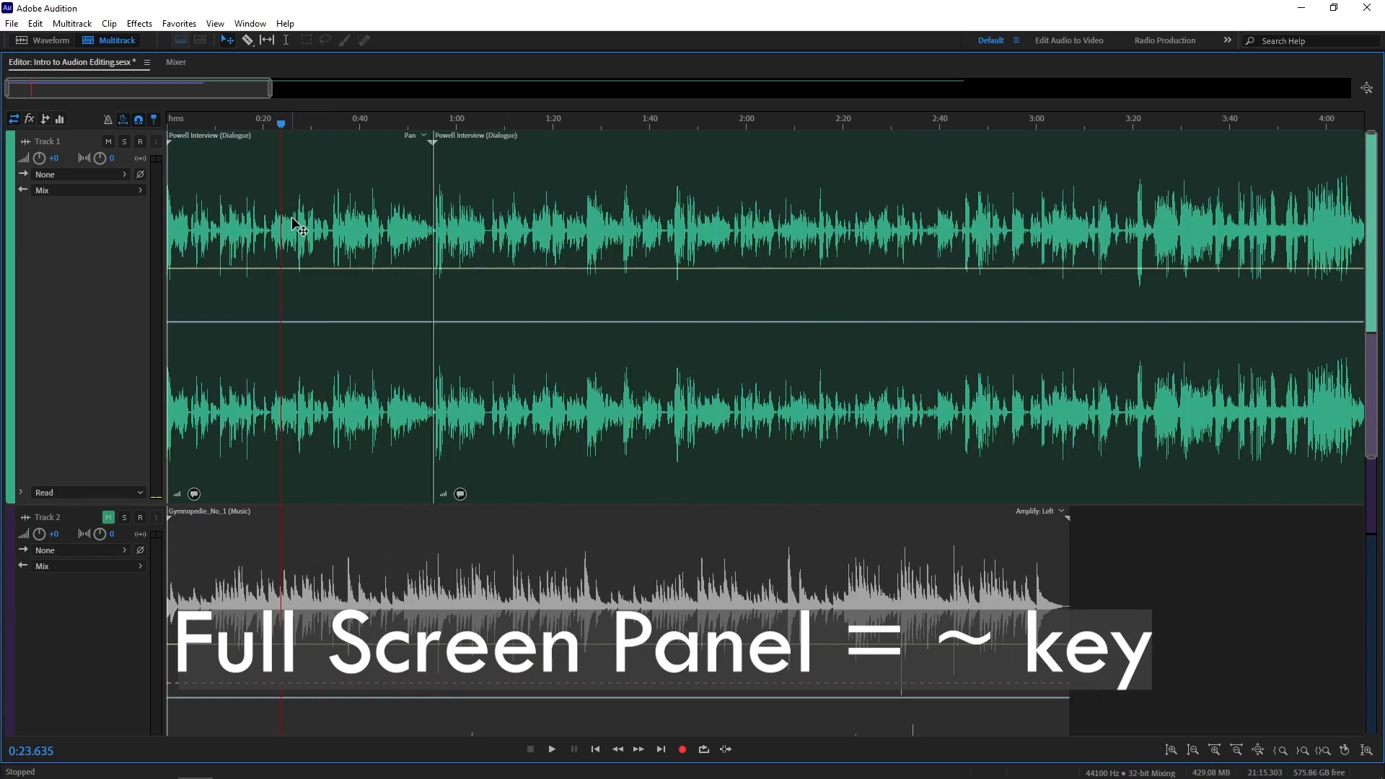
left_click(169, 123)
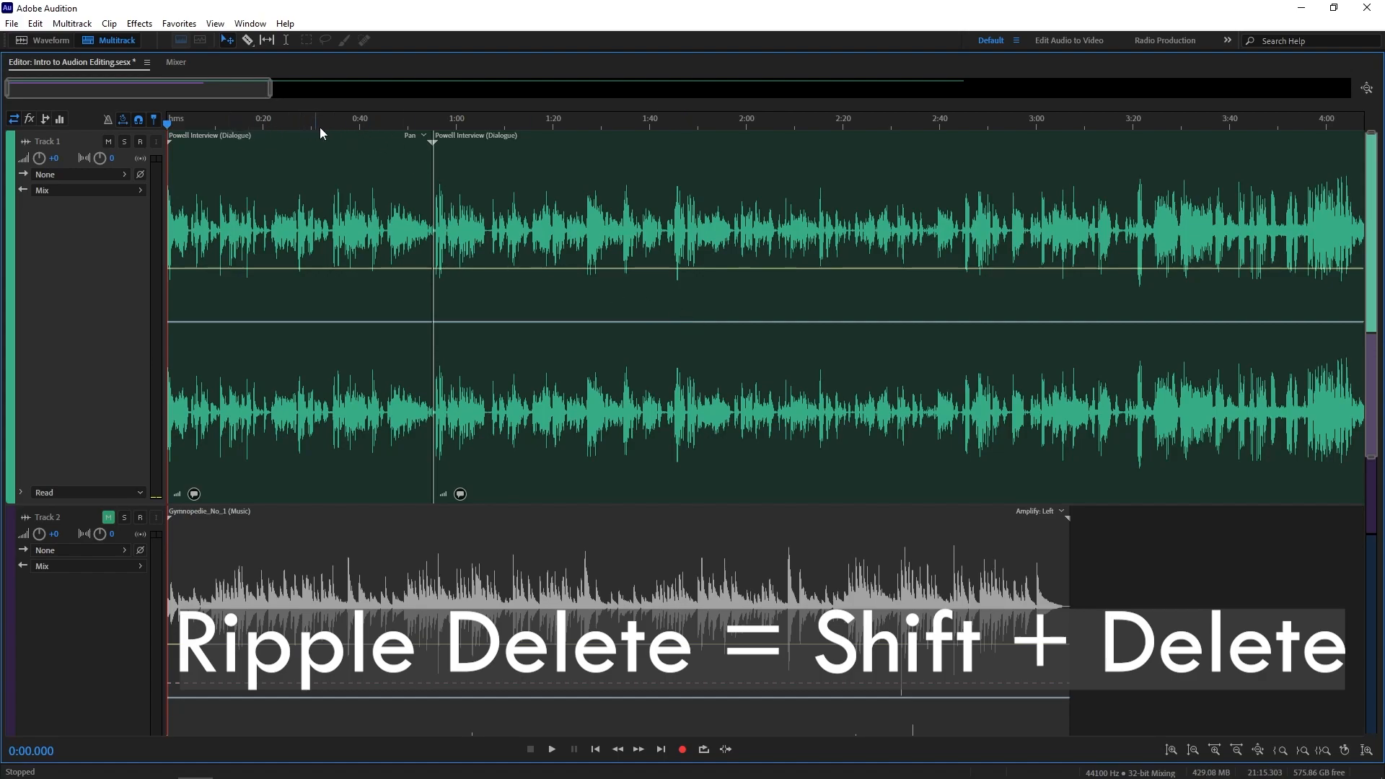
key("backslash")
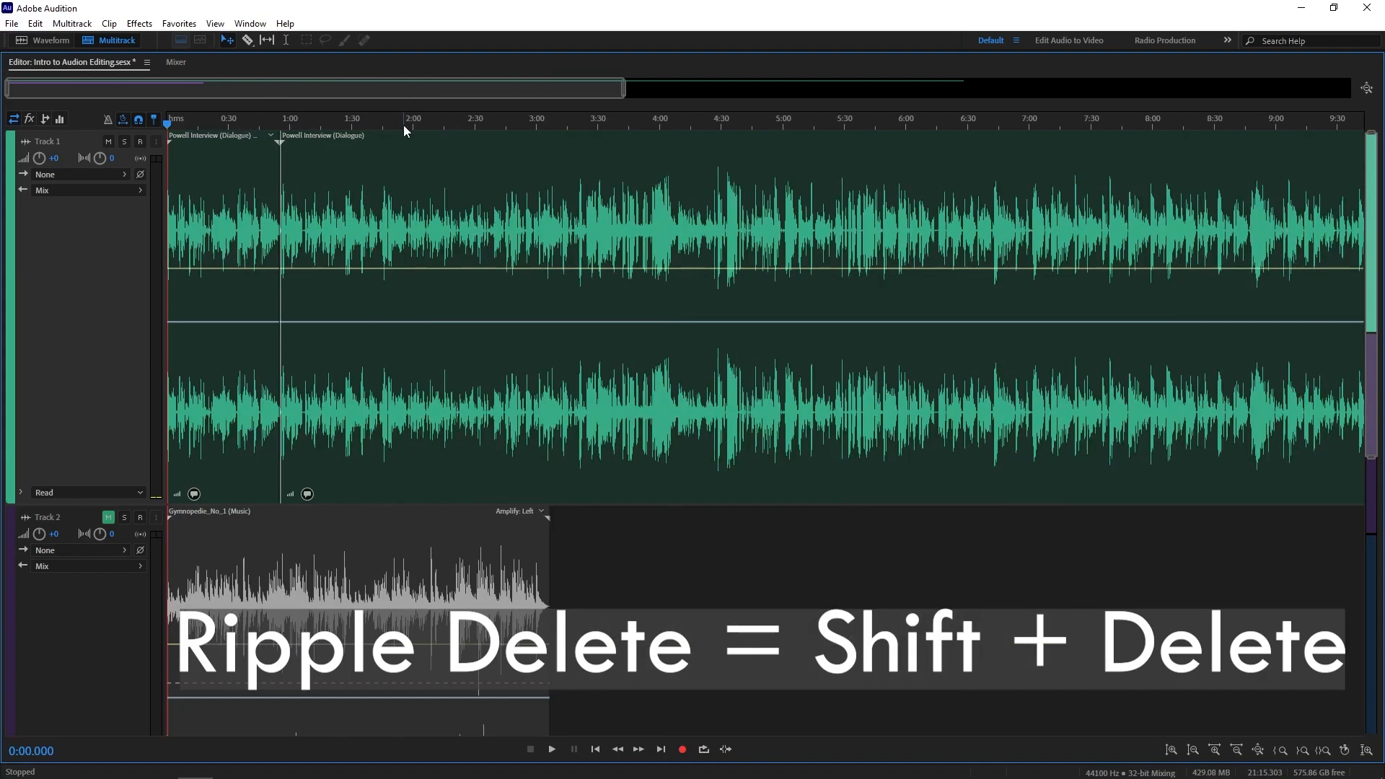
key("equal")
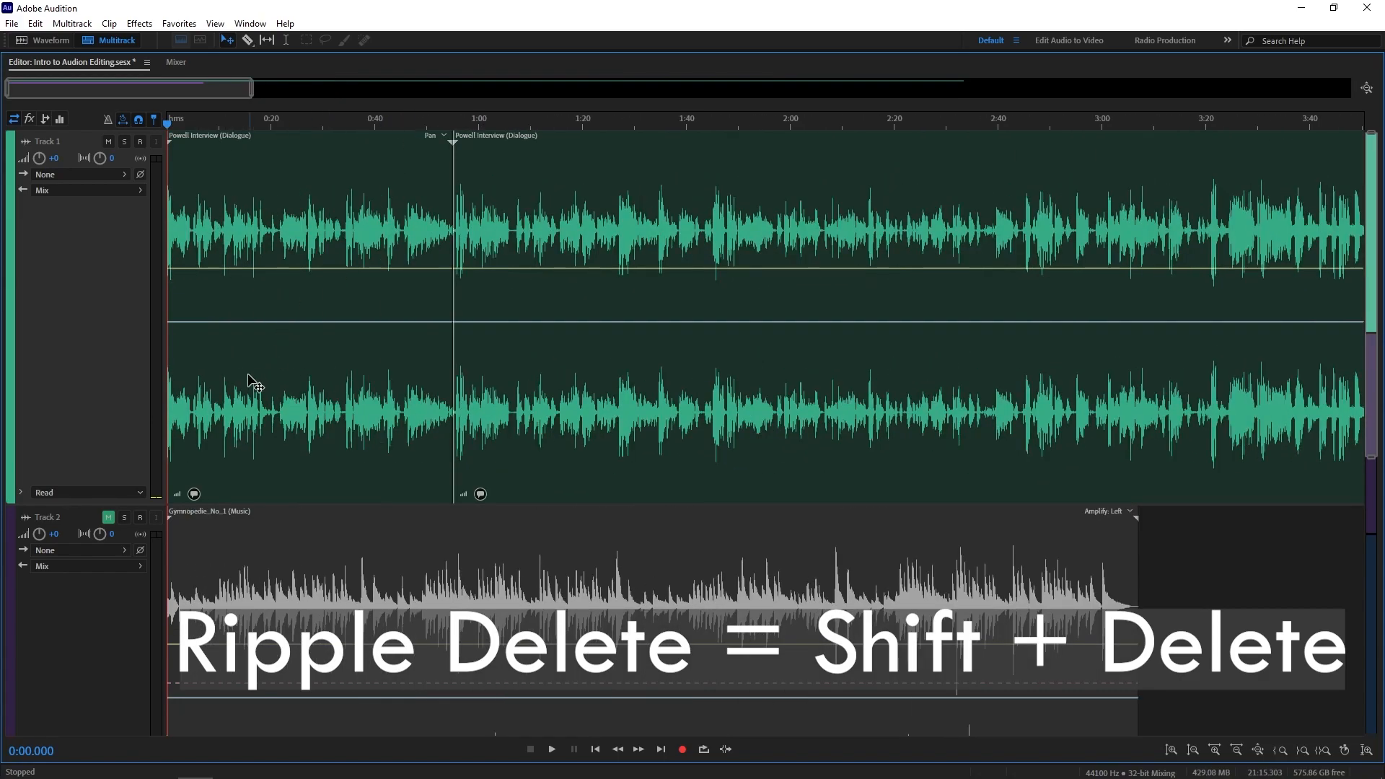
Unmute Track 2 and trim the end of the Gymnopedie_No_1 music clip back to about 0:32.
left_click(108, 517)
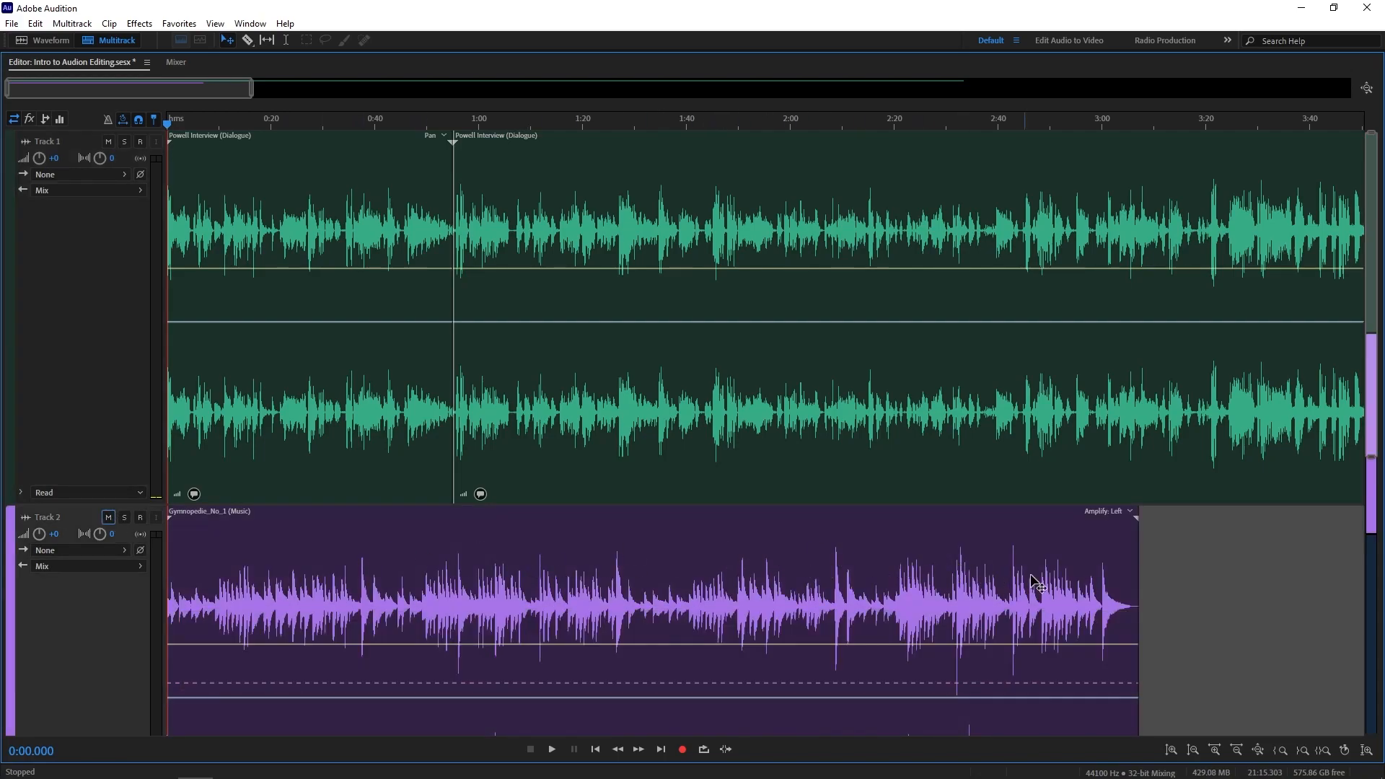
left_click(1135, 565)
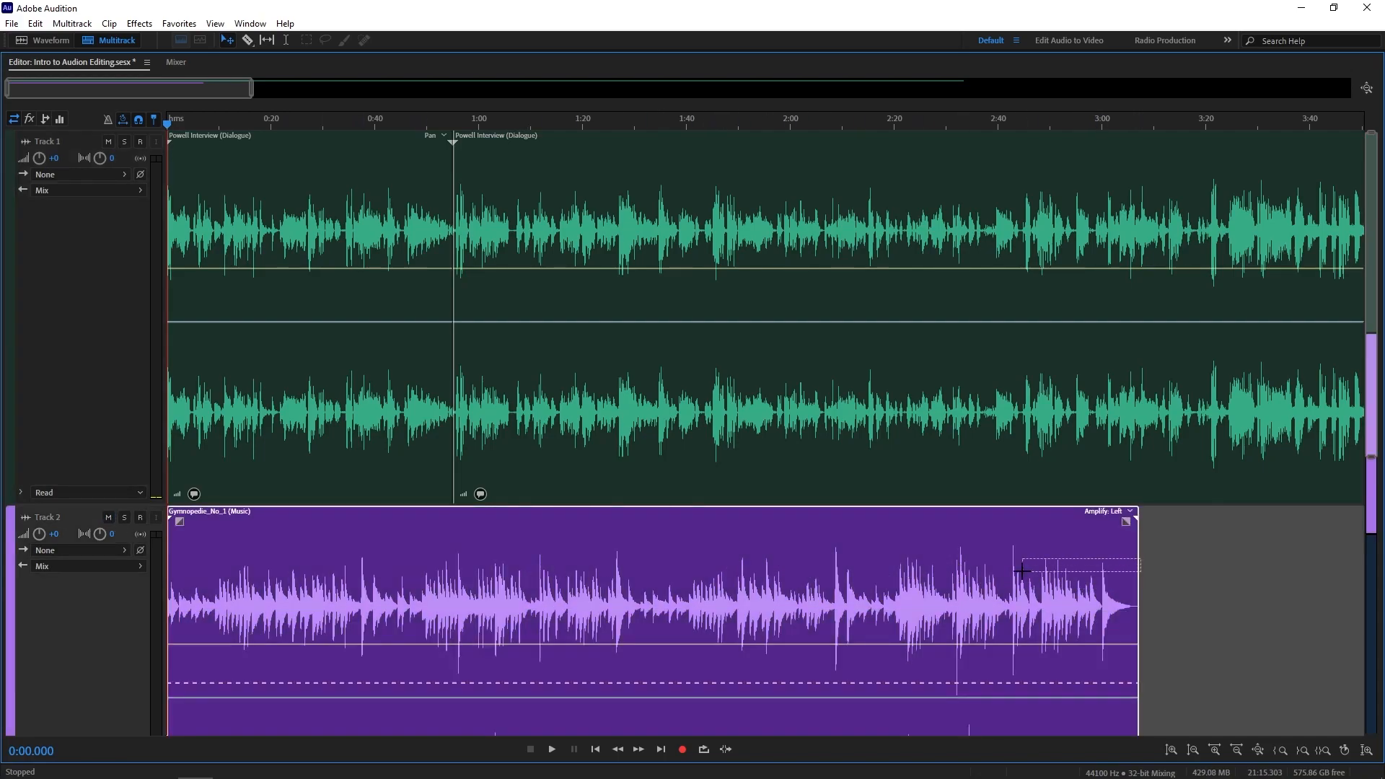
left_click_drag(1135, 565, 333, 582)
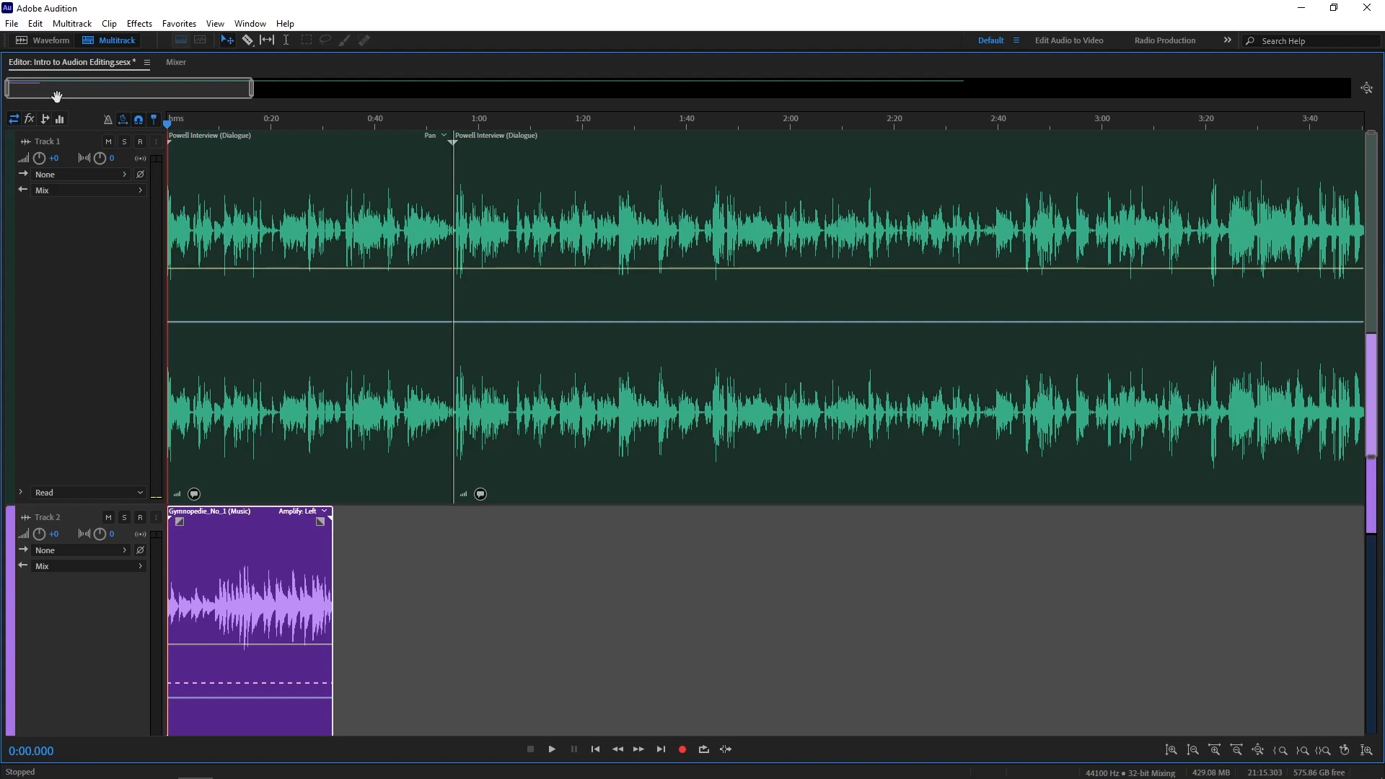
Start a multitrack mixdown export of the entire session and set its location to the Crocs and Socs\Intro to Audion Editing folder.
left_click(16, 26)
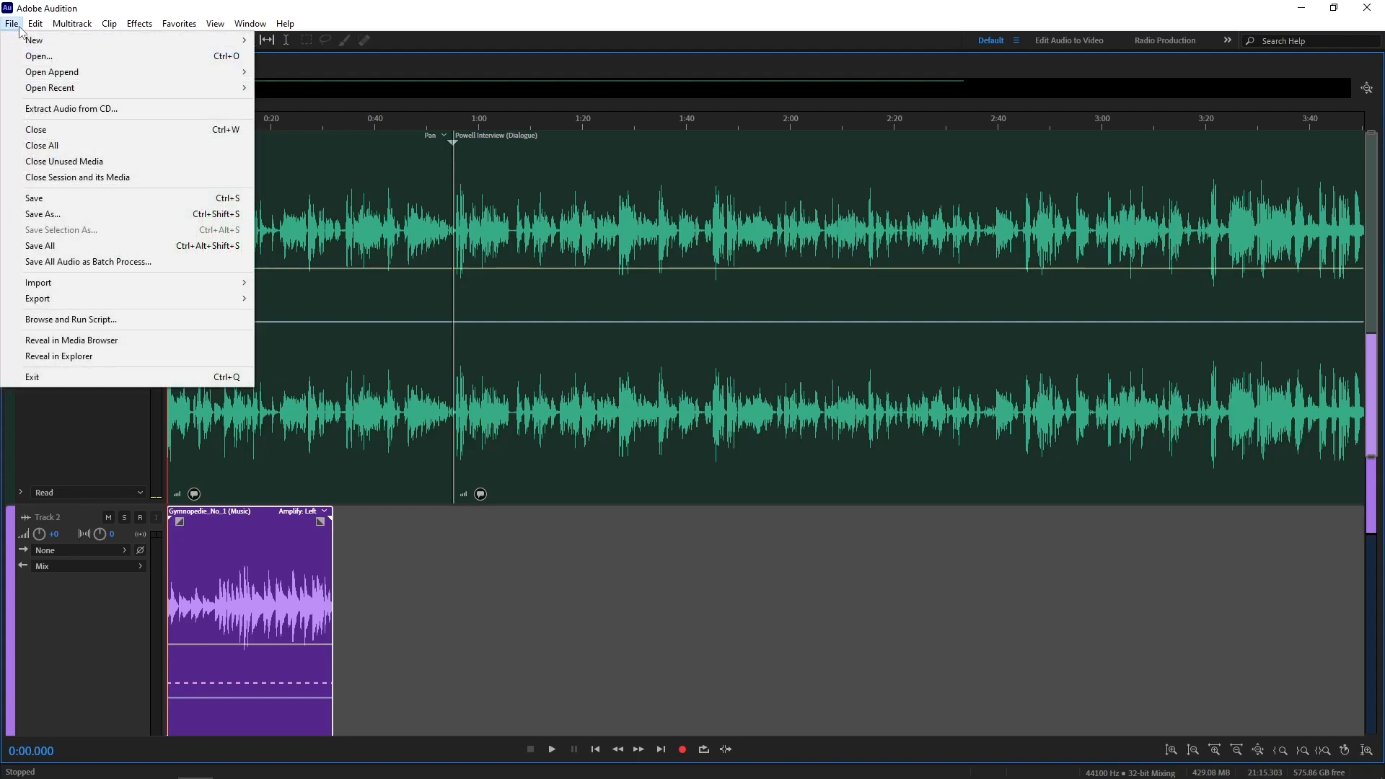
mouse_move(78, 302)
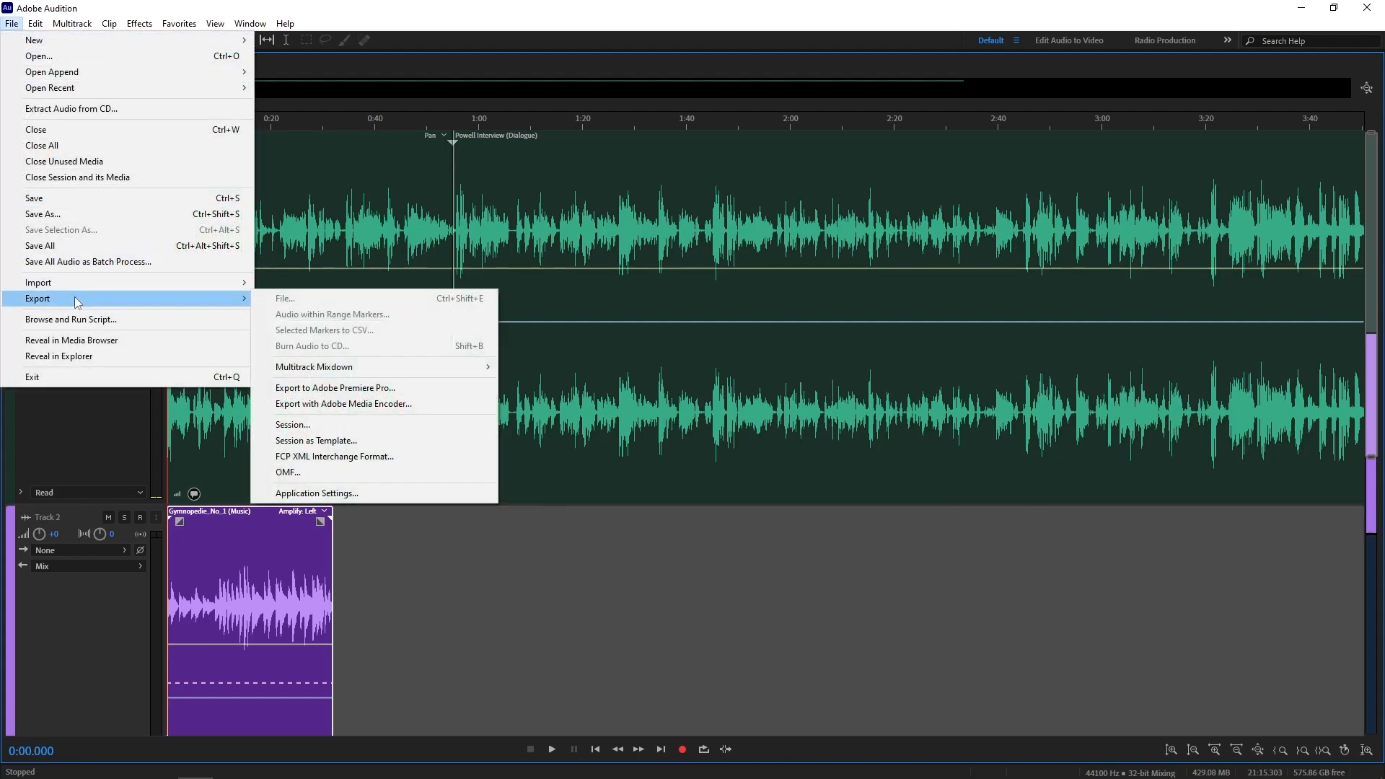
mouse_move(315, 368)
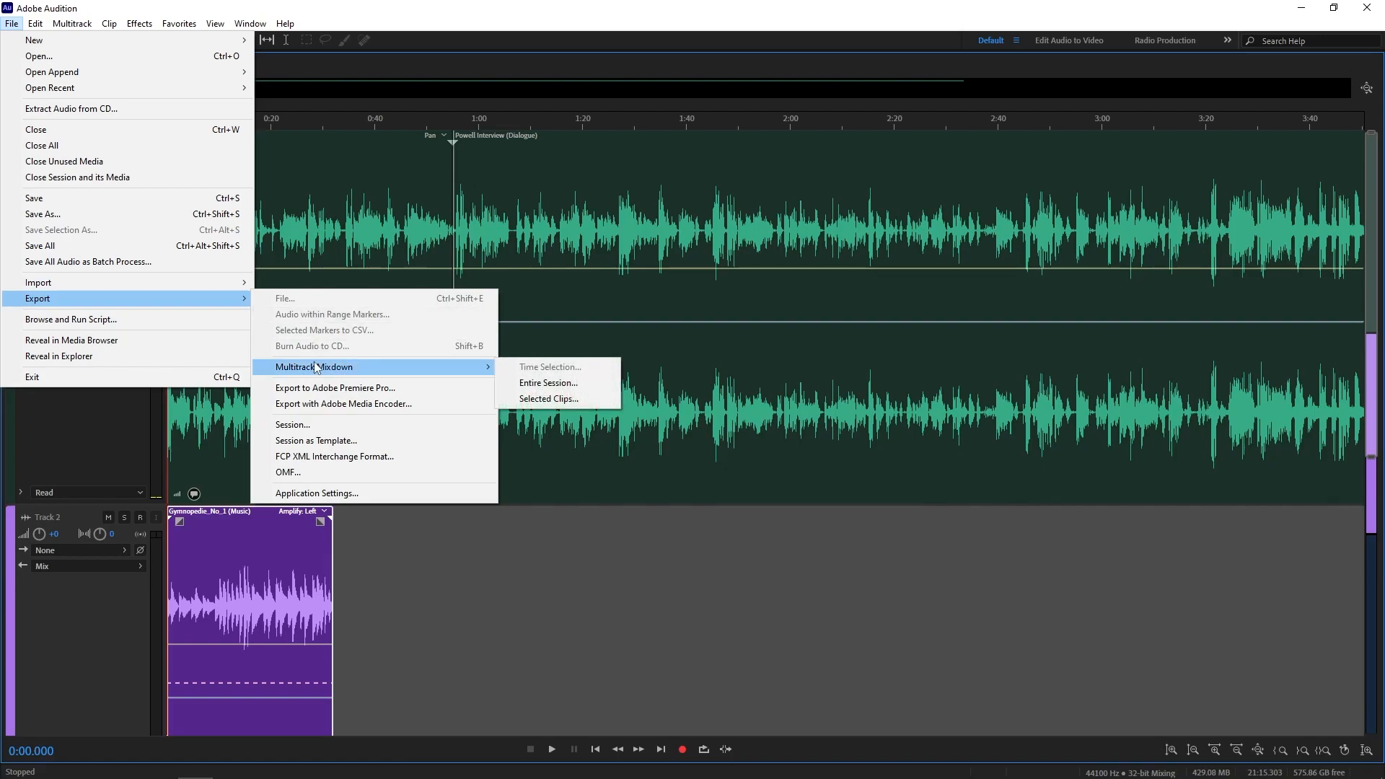
left_click(511, 383)
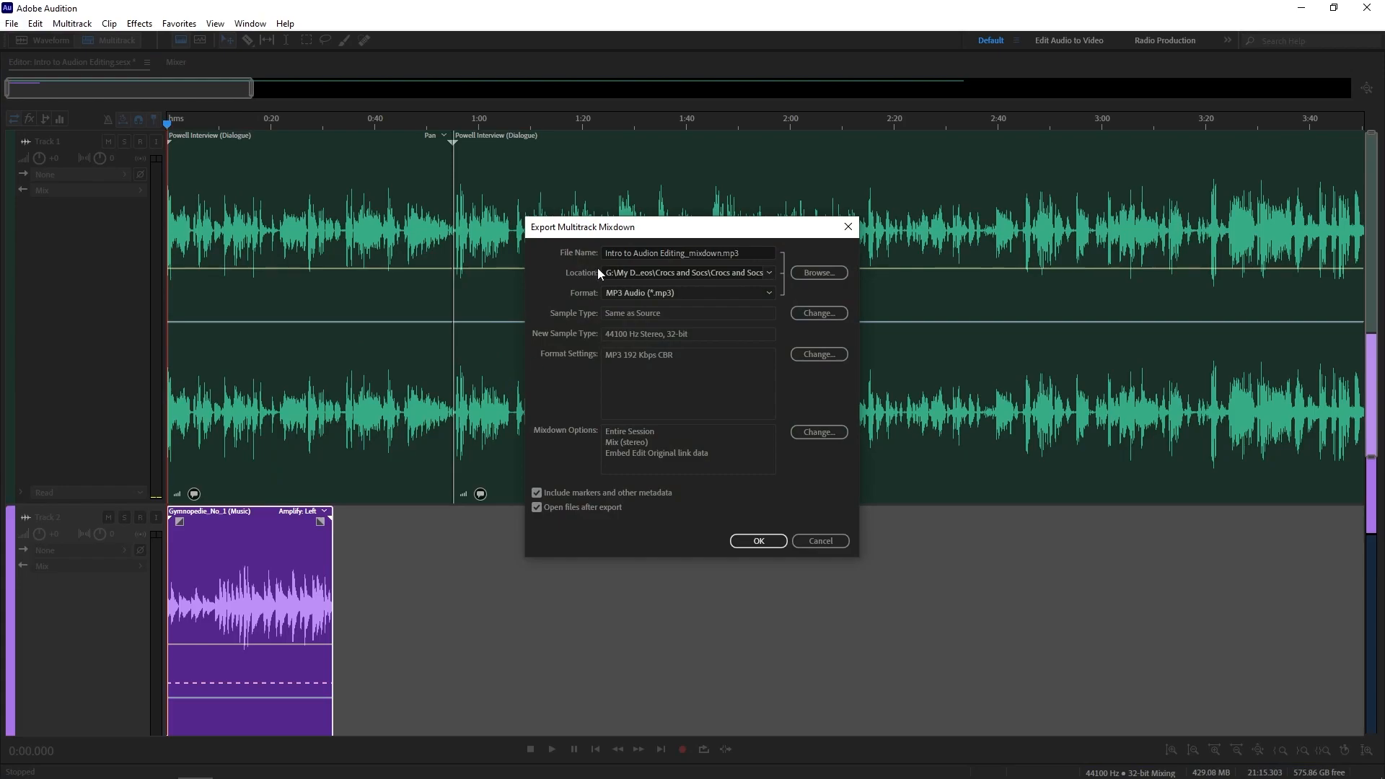
left_click(769, 277)
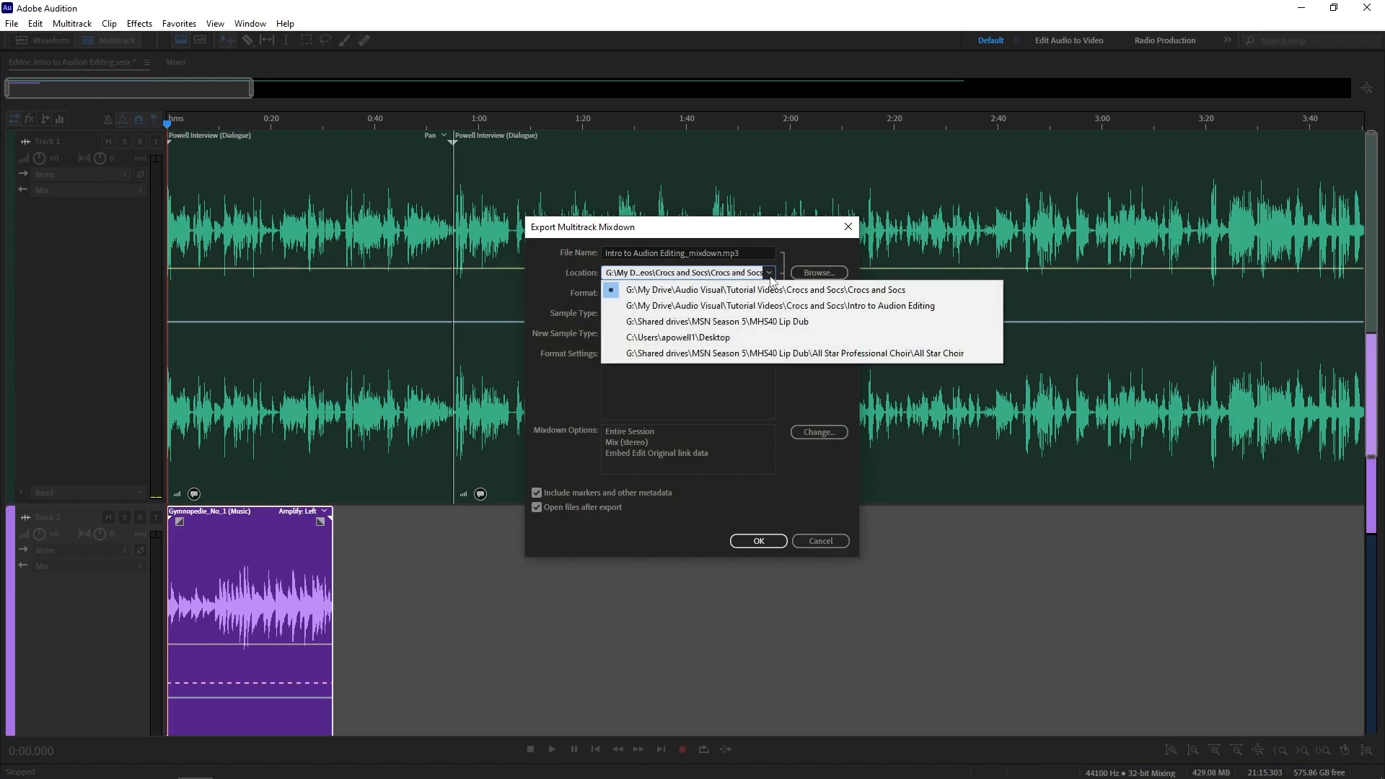
key("Down")
key("Return")
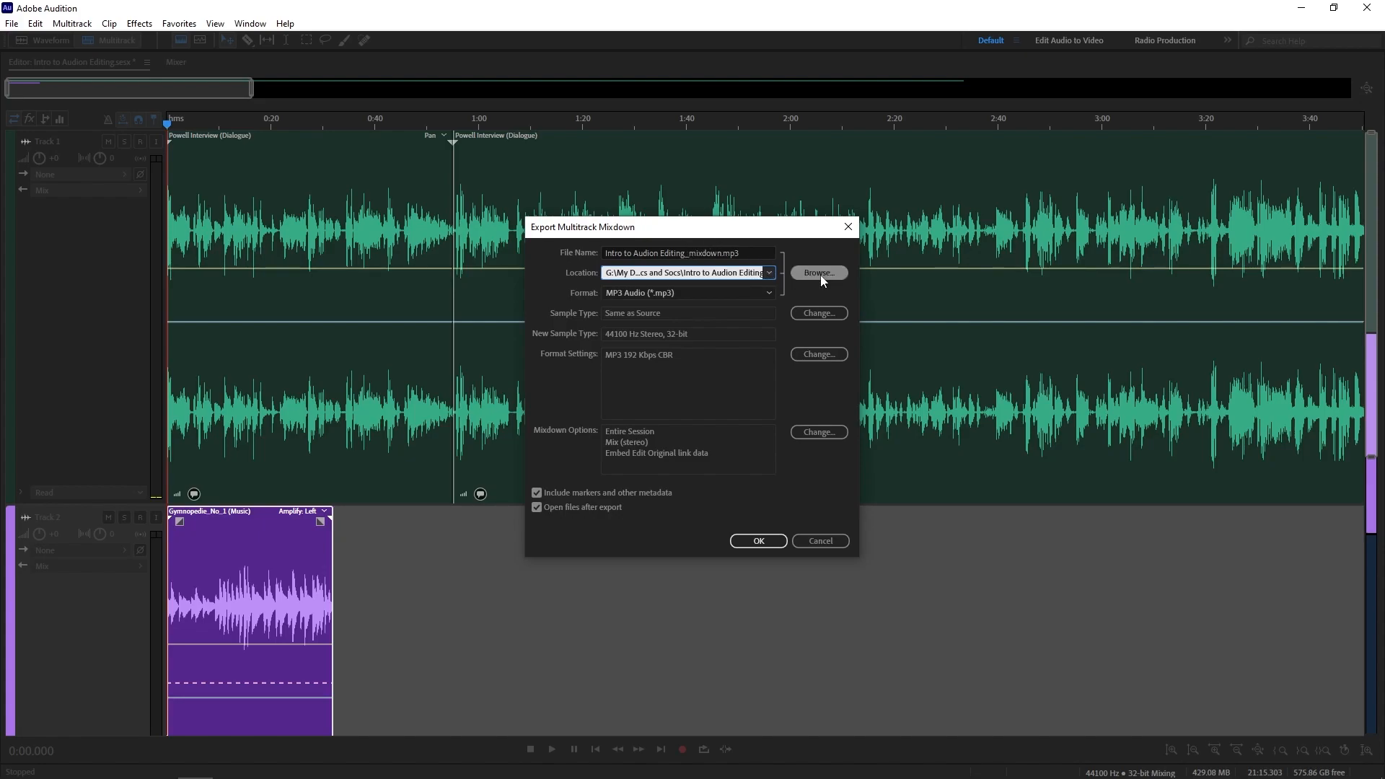
Check the available formats, keep MP3 Audio (*.mp3), and export Intro to Audion Editing_mixdown.mp3.
left_click(729, 297)
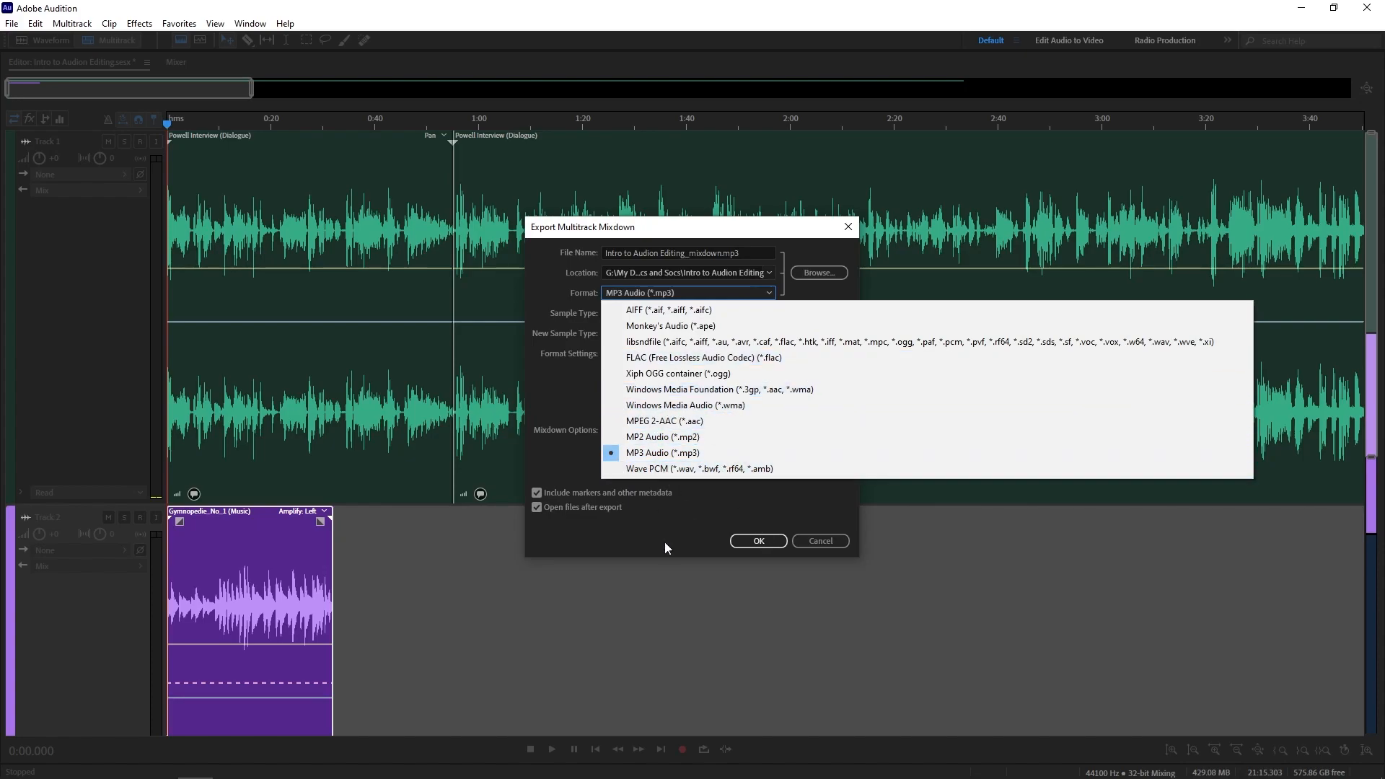
left_click(548, 284)
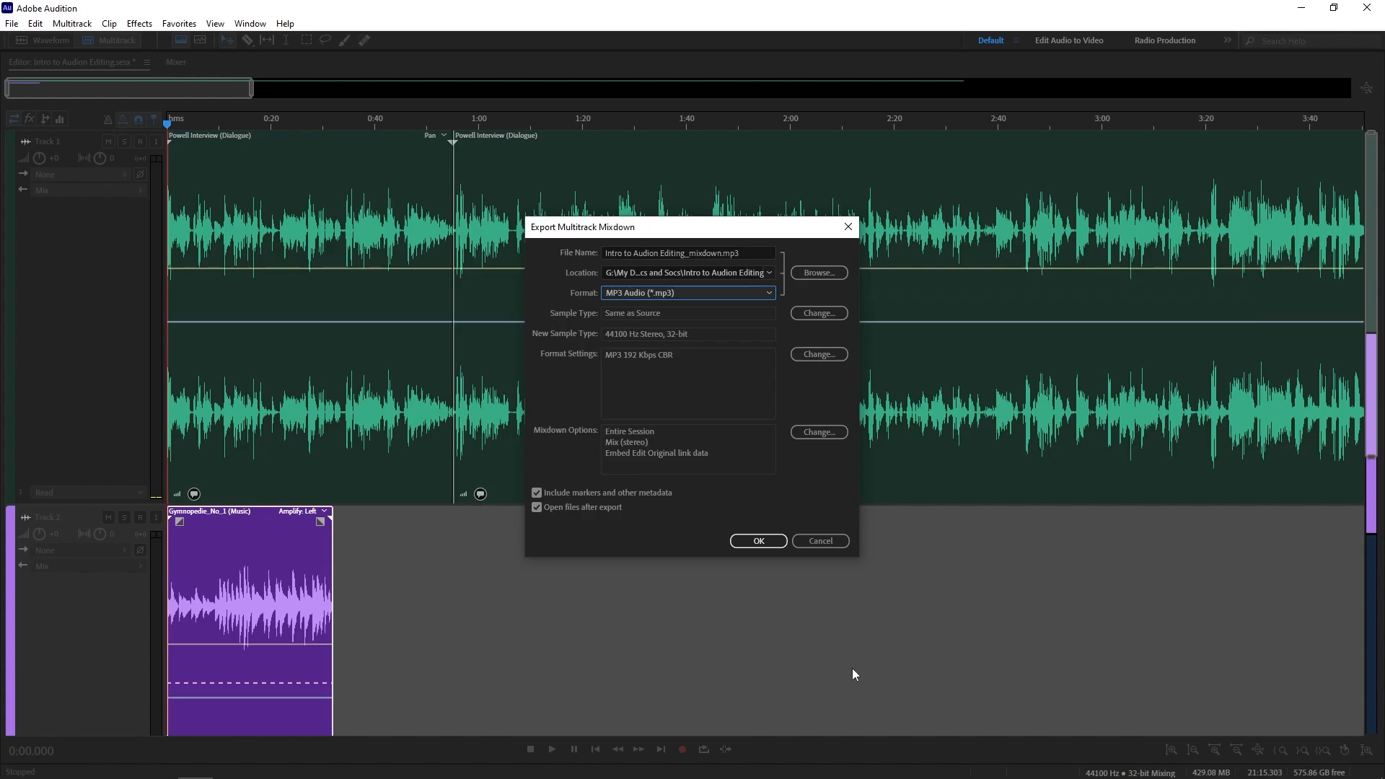
left_click(756, 542)
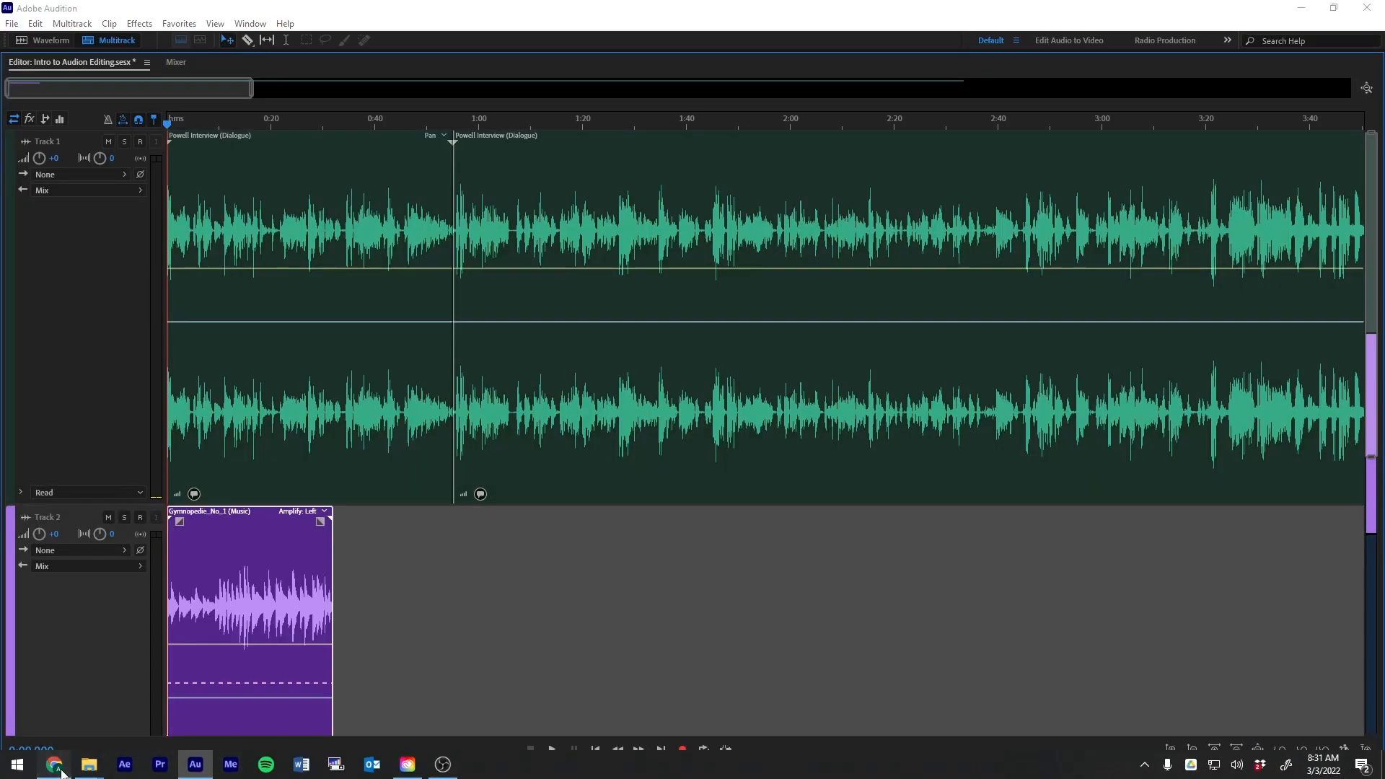
Switch to Chrome, show the Intro to Audio Editing assignment in Student View, and start the assignment submission.
left_click(54, 765)
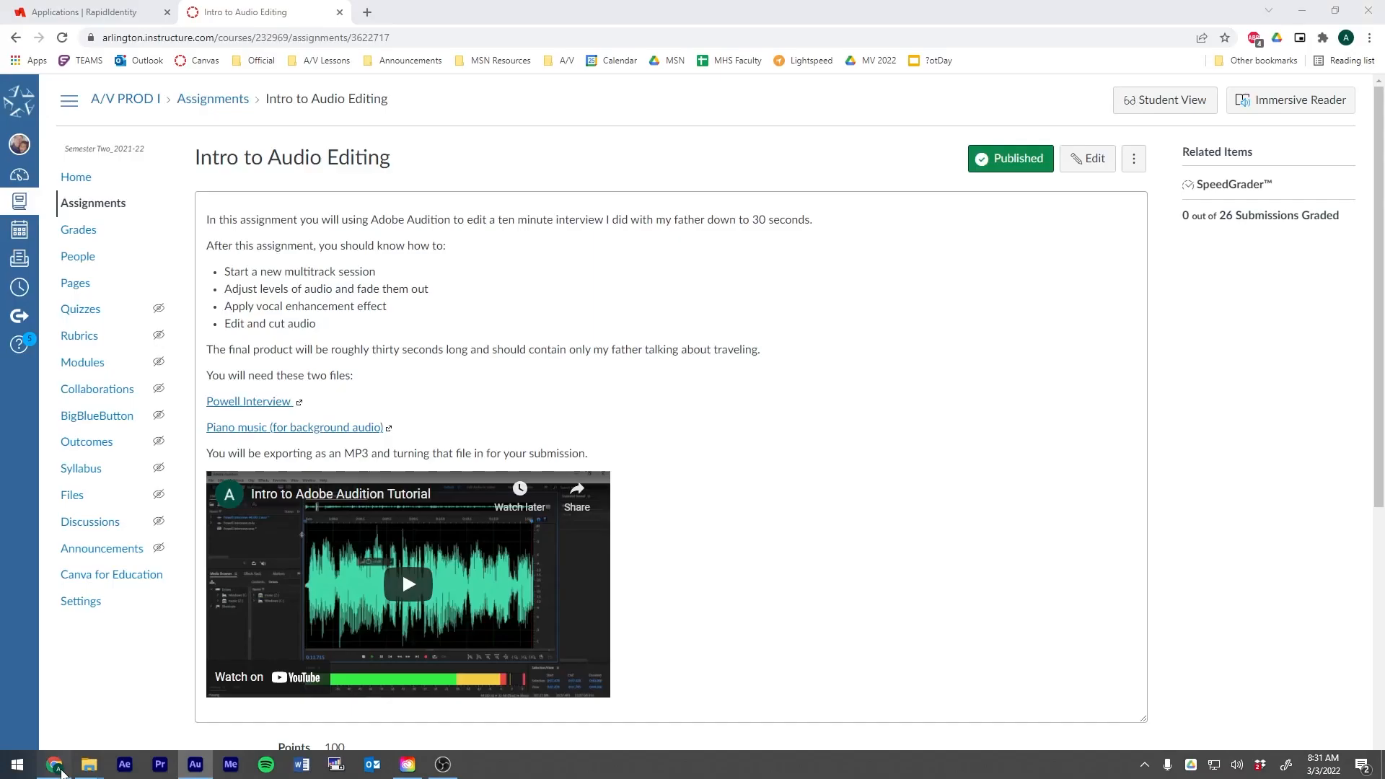
left_click(1178, 109)
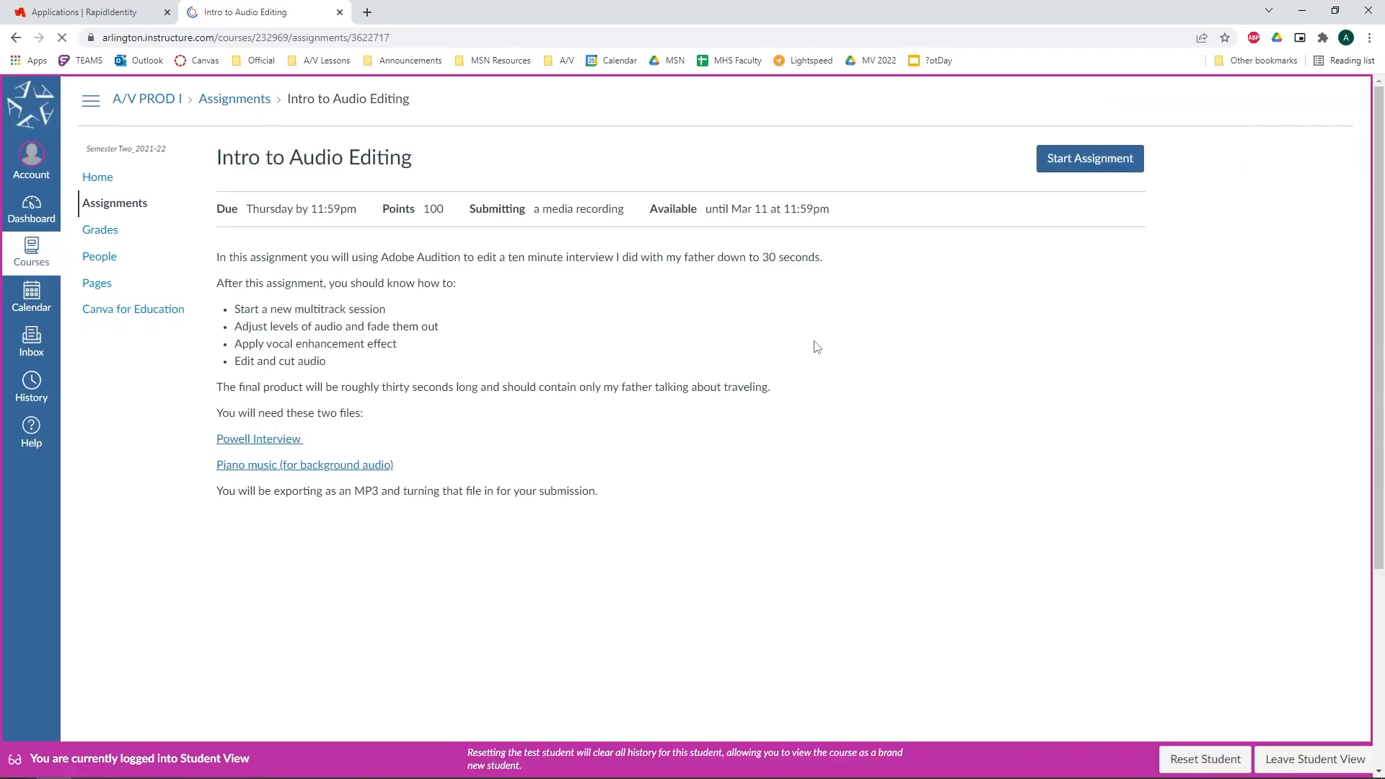
left_click(1134, 158)
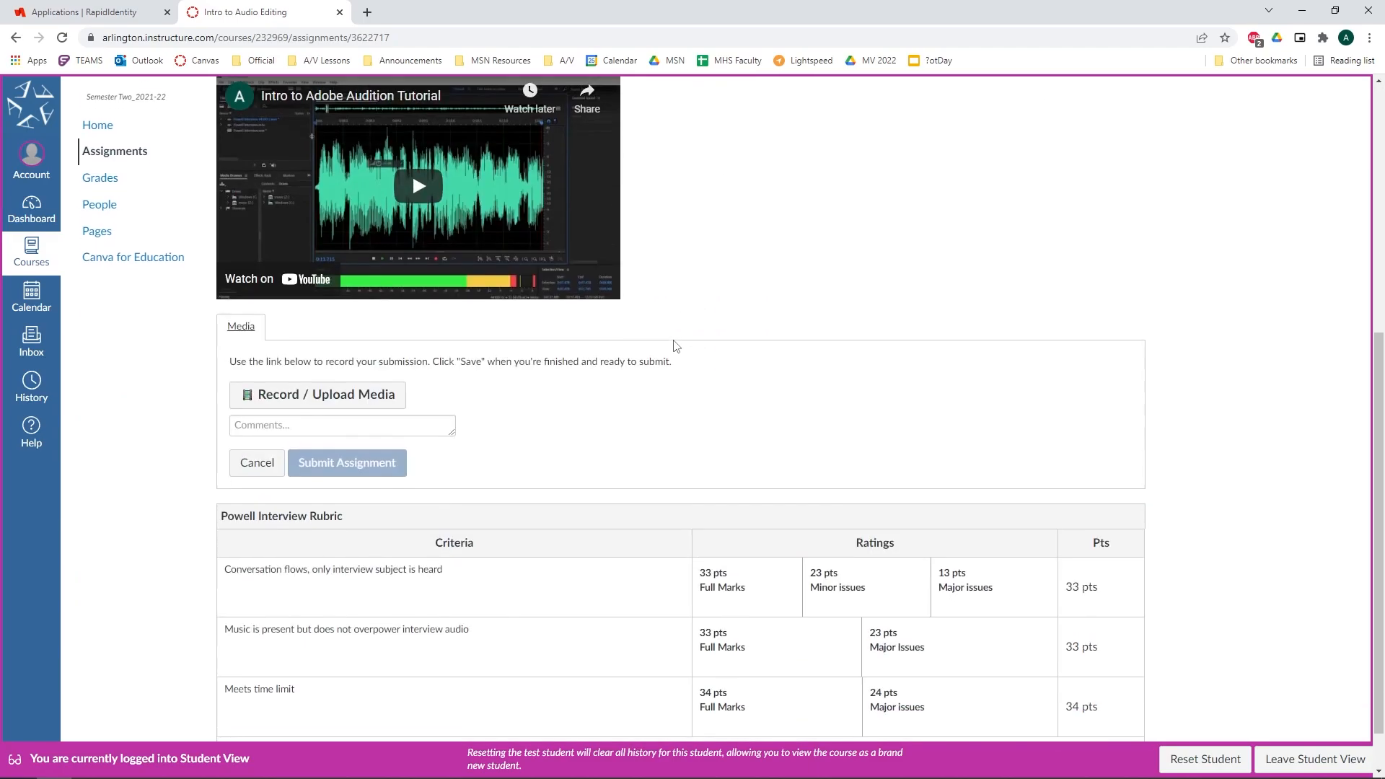
Open the submission's media upload options, check the file chooser for selecting an audio file, and close it without choosing a file.
left_click(334, 393)
left_click(655, 382)
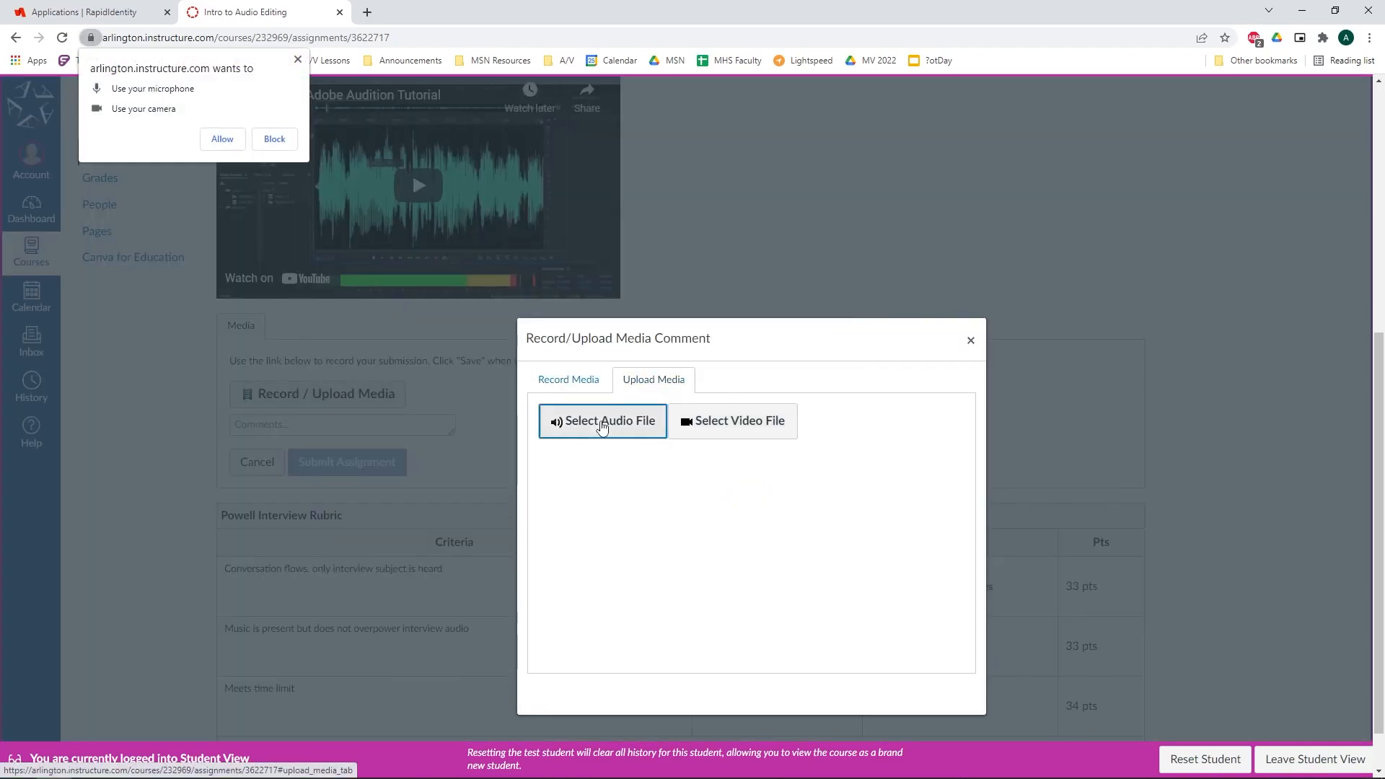
left_click(603, 426)
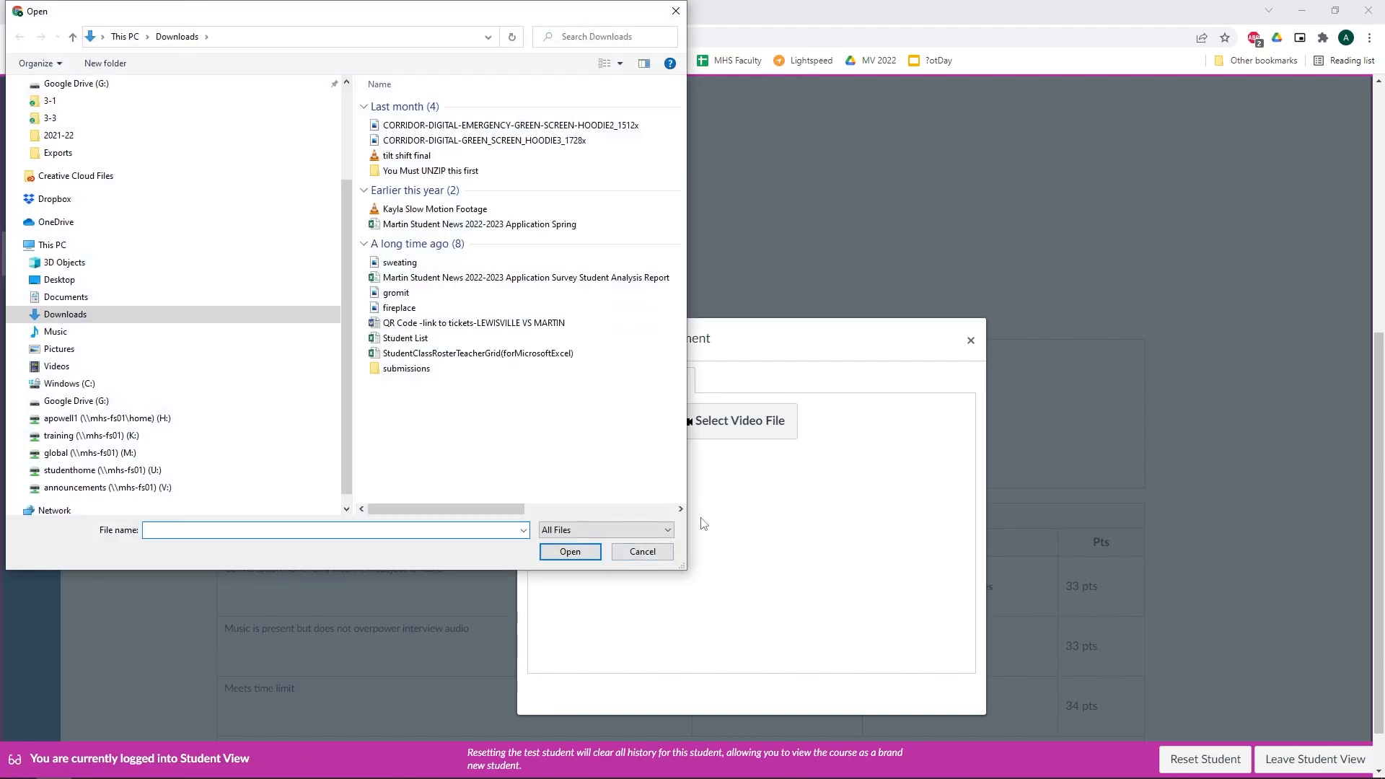
left_click(661, 557)
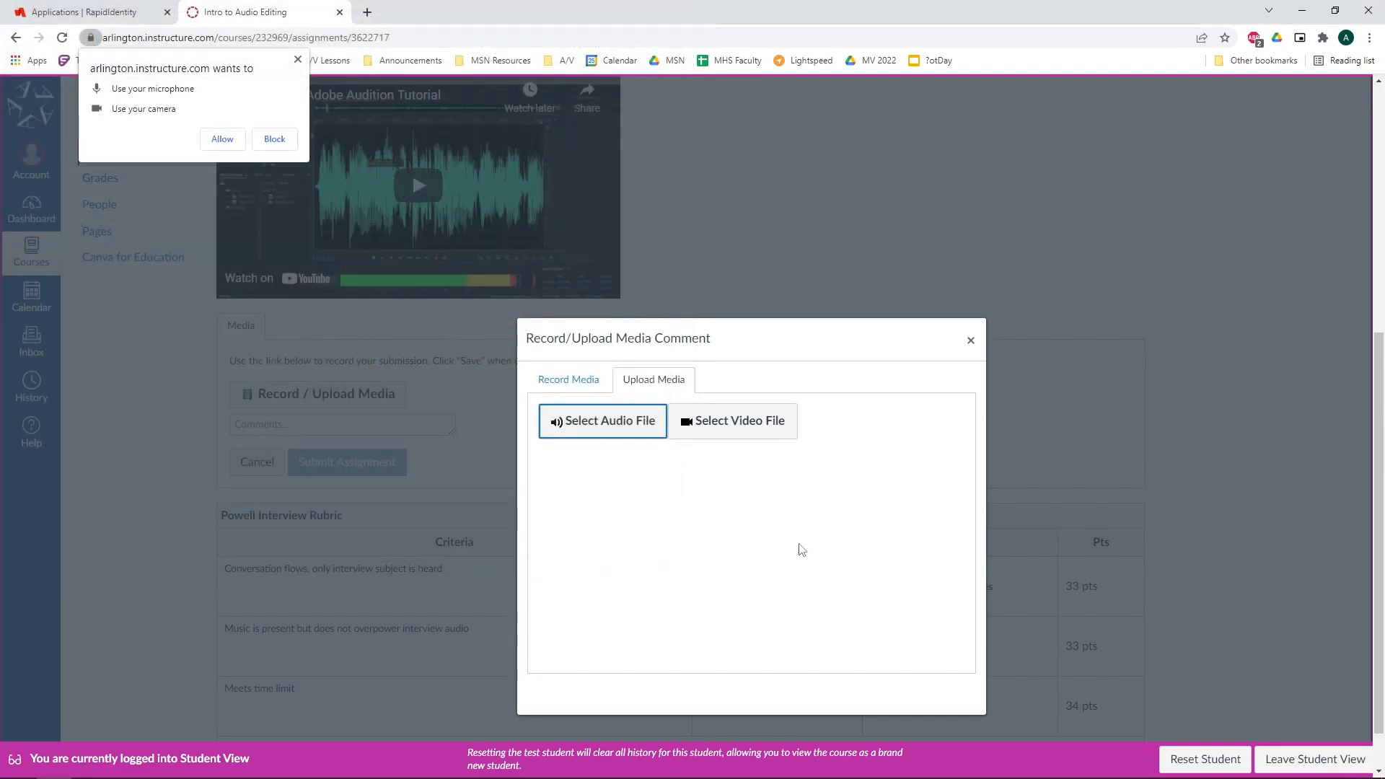